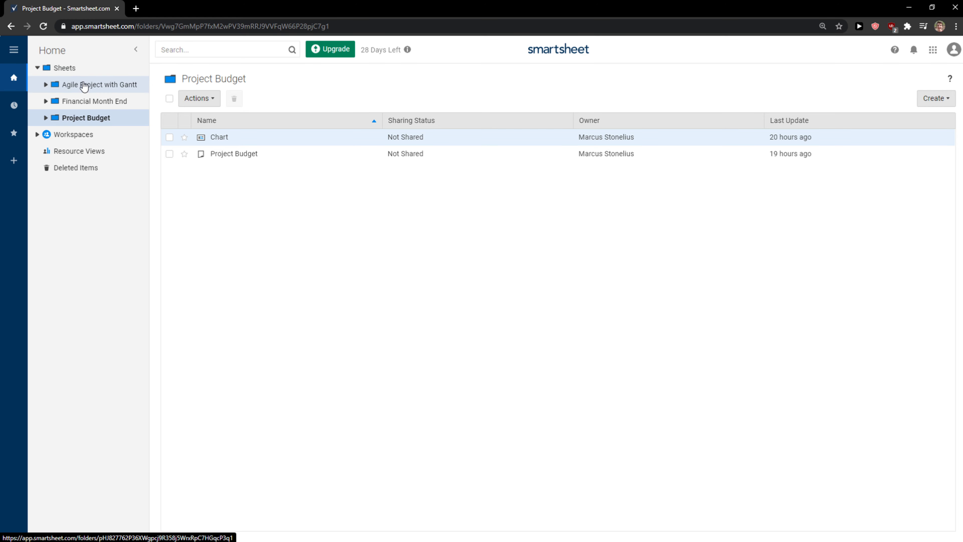
Create a new Task List sheet named "Tasklist" in the Sheets folder.
click(79, 77)
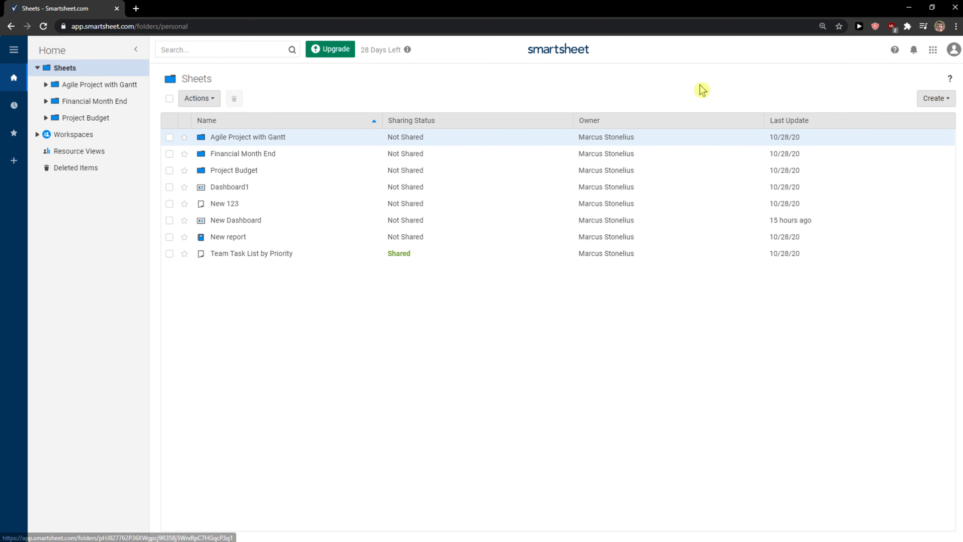
click(935, 99)
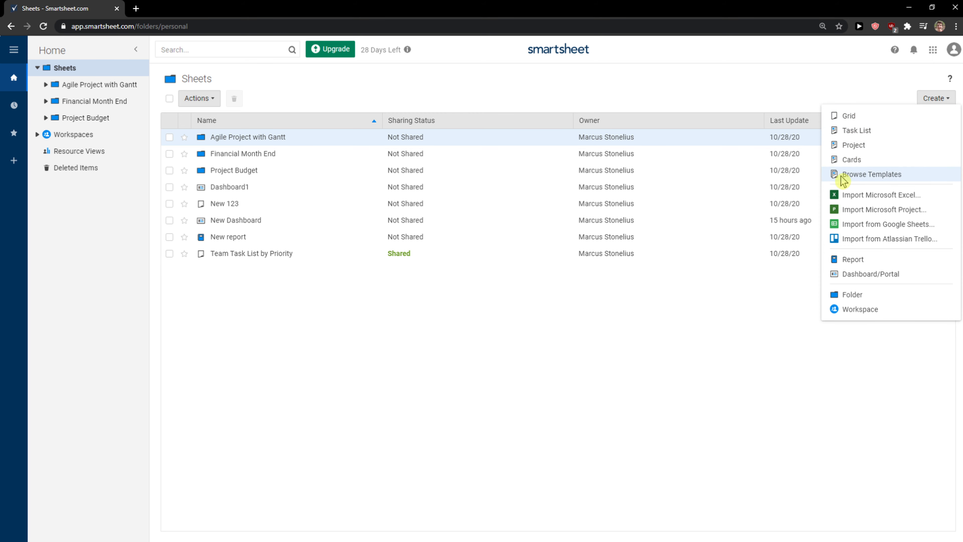
click(858, 135)
click(531, 287)
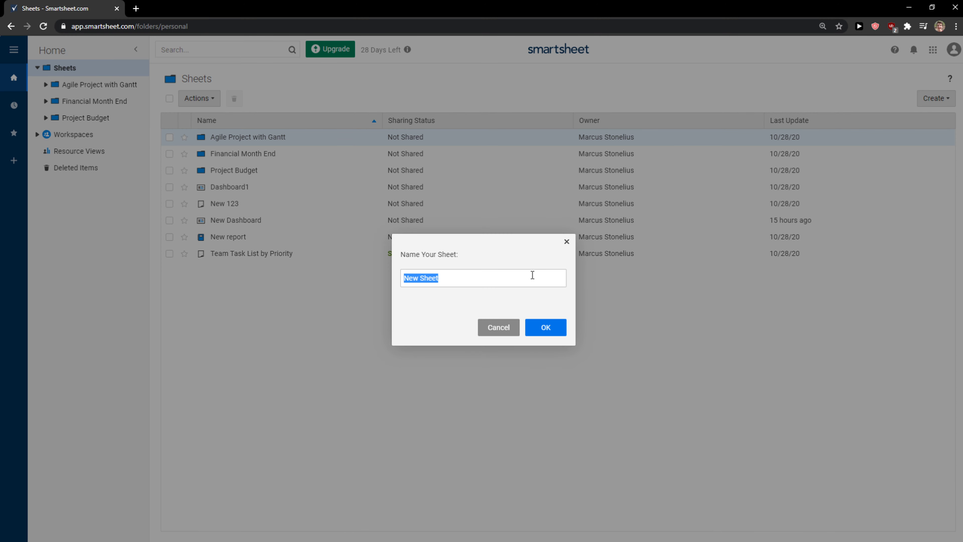
text(Tasklist)
click(541, 322)
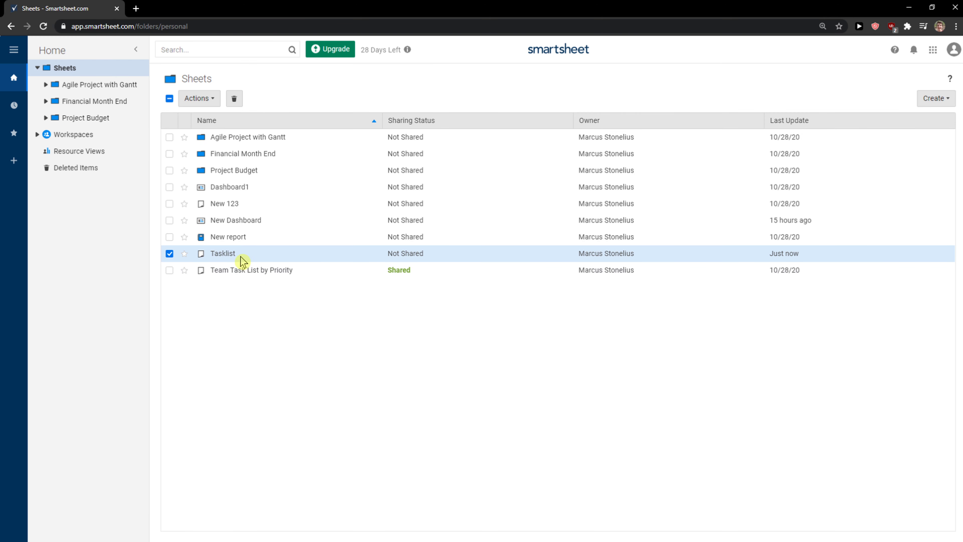
Open the Tasklist sheet and enter "Task" as the task name in row 1.
click(222, 256)
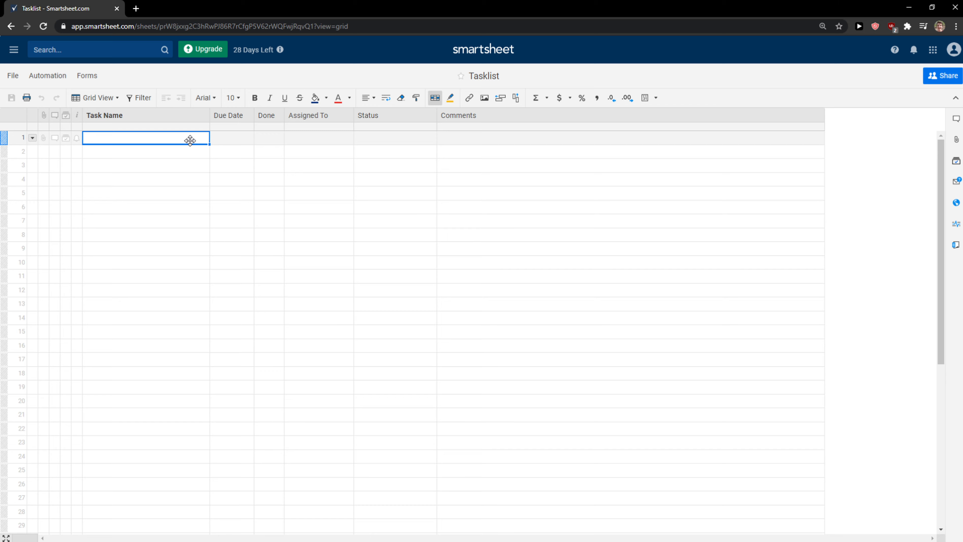
click(174, 142)
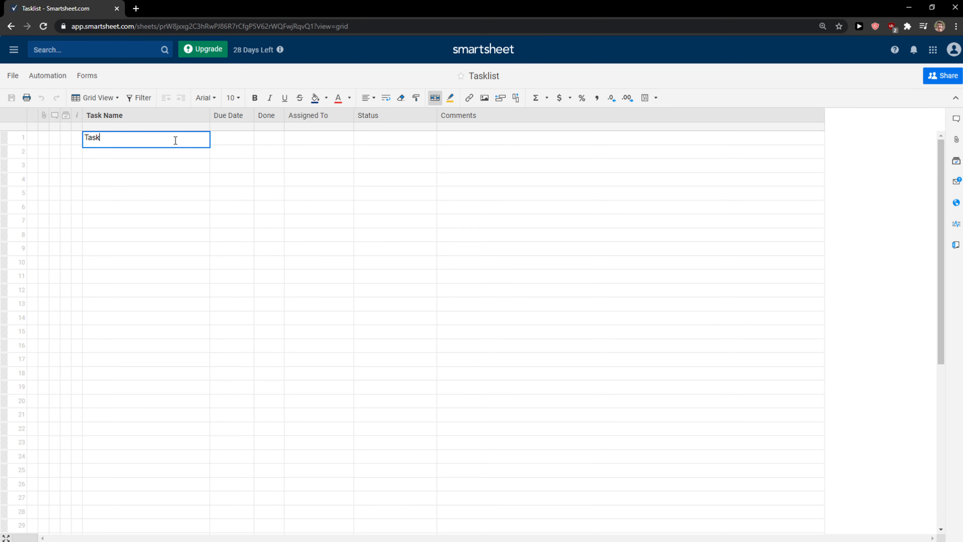
text(Task)
click(177, 146)
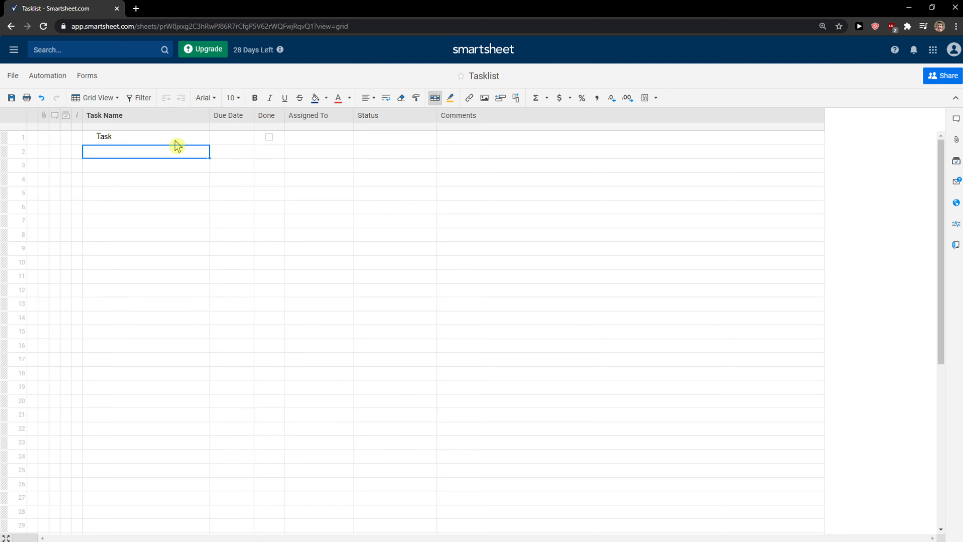
Set the due date of the first task to 10/31/20 using the calendar picker.
click(221, 135)
click(242, 118)
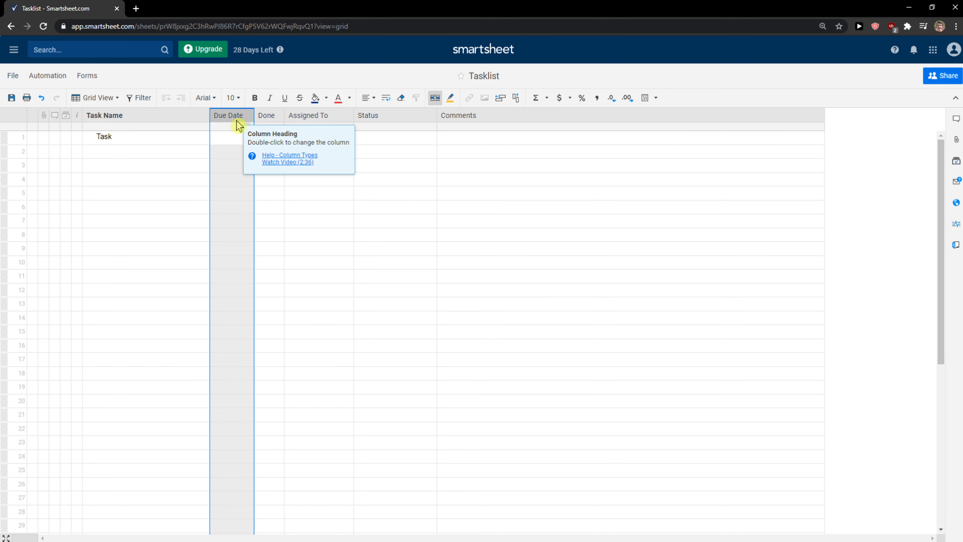
click(227, 139)
click(241, 115)
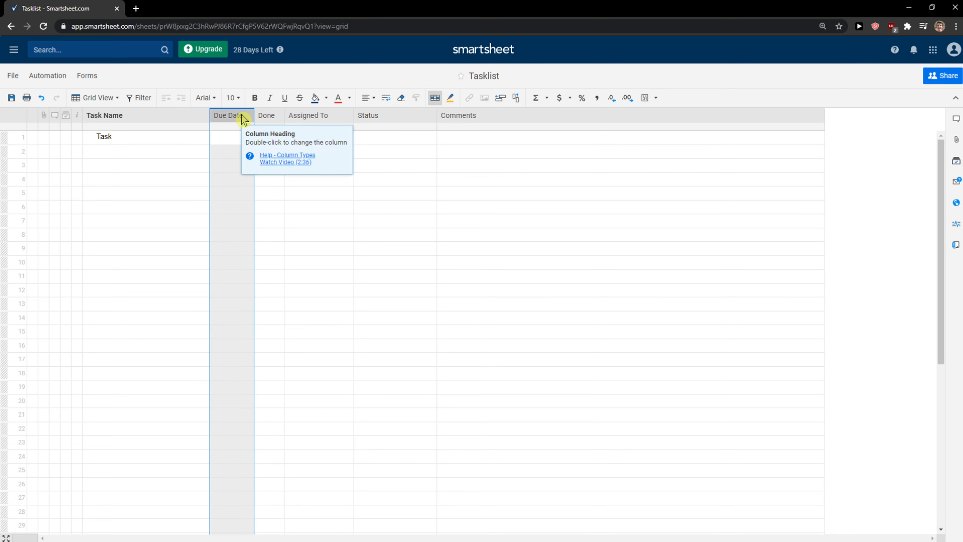
click(242, 139)
click(247, 137)
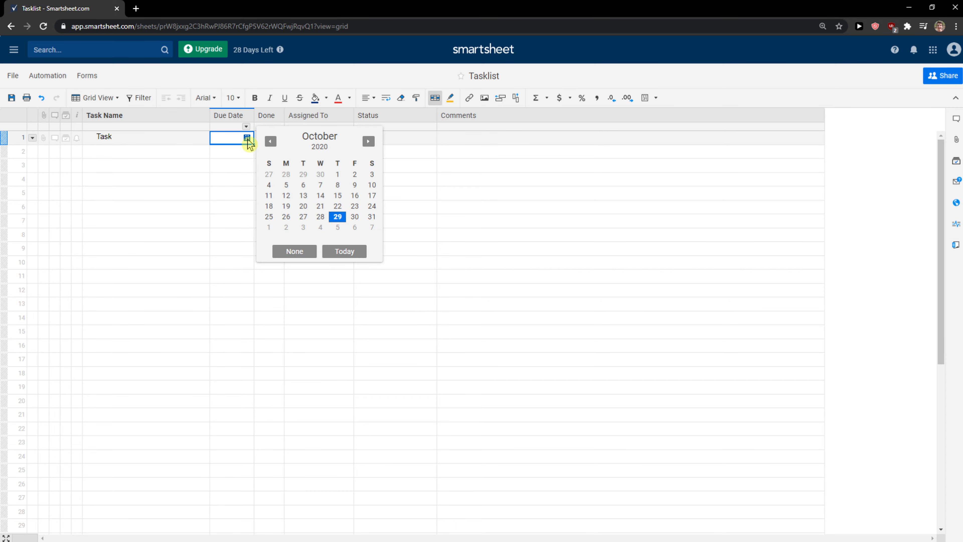
click(247, 139)
click(246, 139)
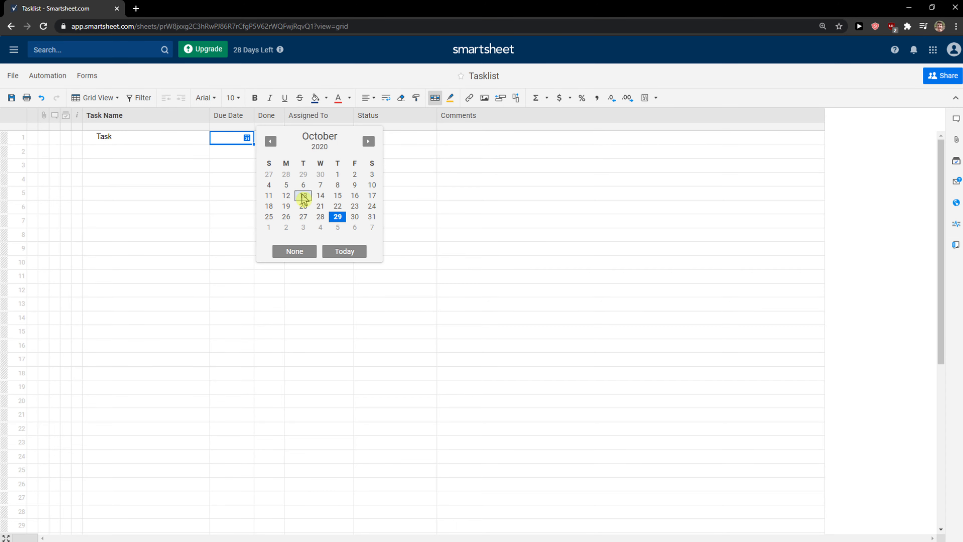
click(355, 217)
click(247, 138)
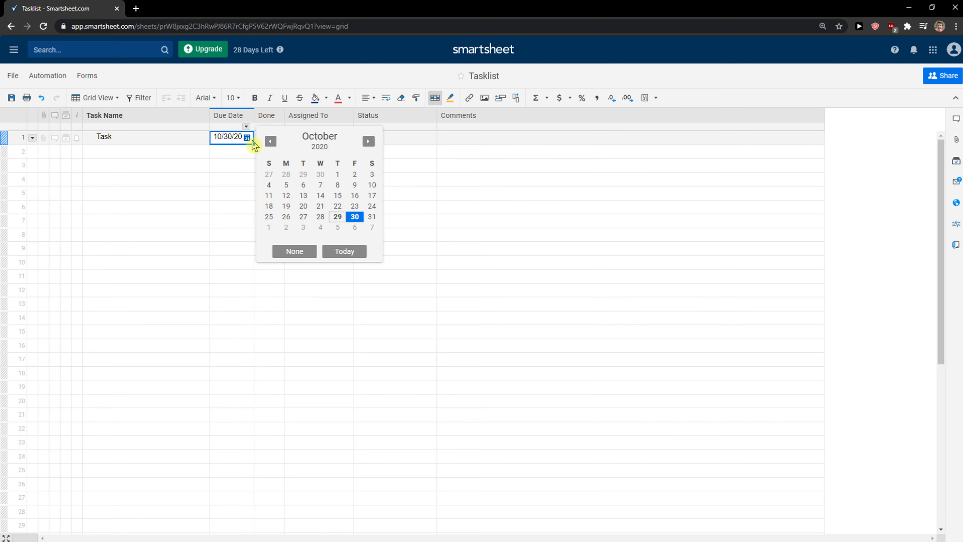
click(364, 213)
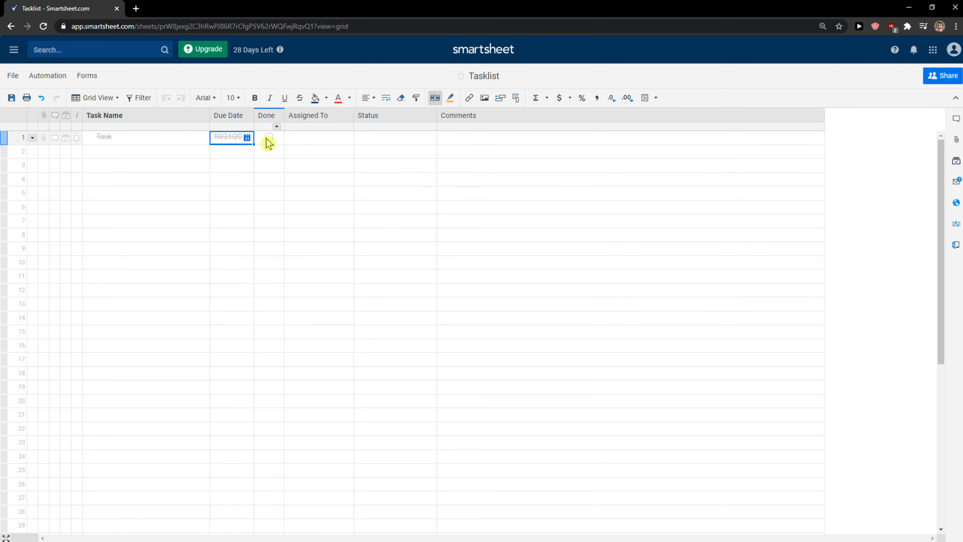
Assign the first task to the suggested contact and dismiss the offer to enable assignment notifications.
click(328, 139)
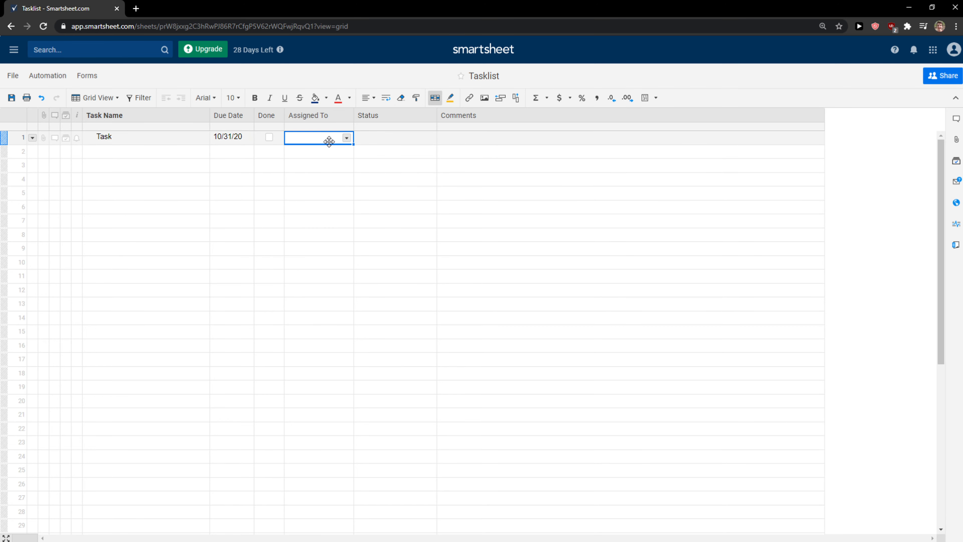
click(346, 139)
click(335, 163)
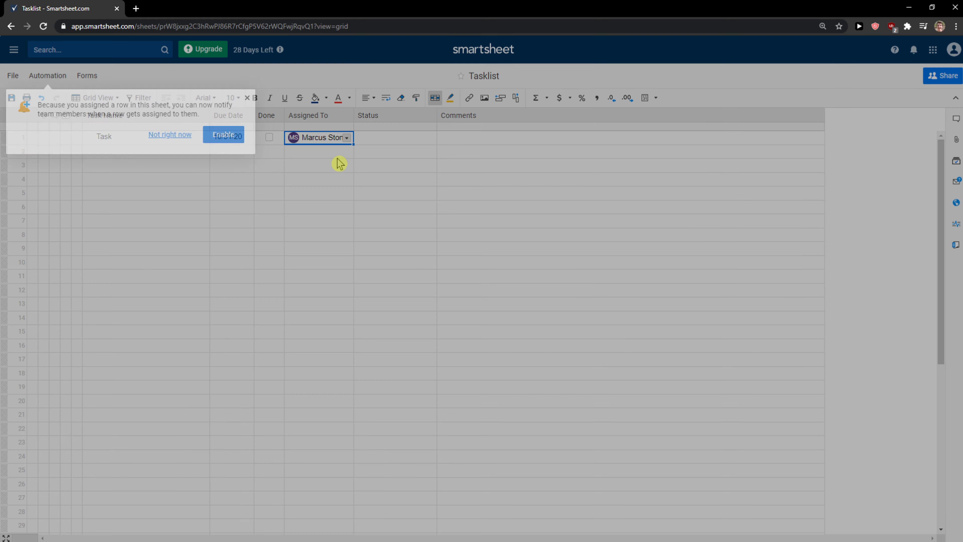
click(247, 98)
click(427, 137)
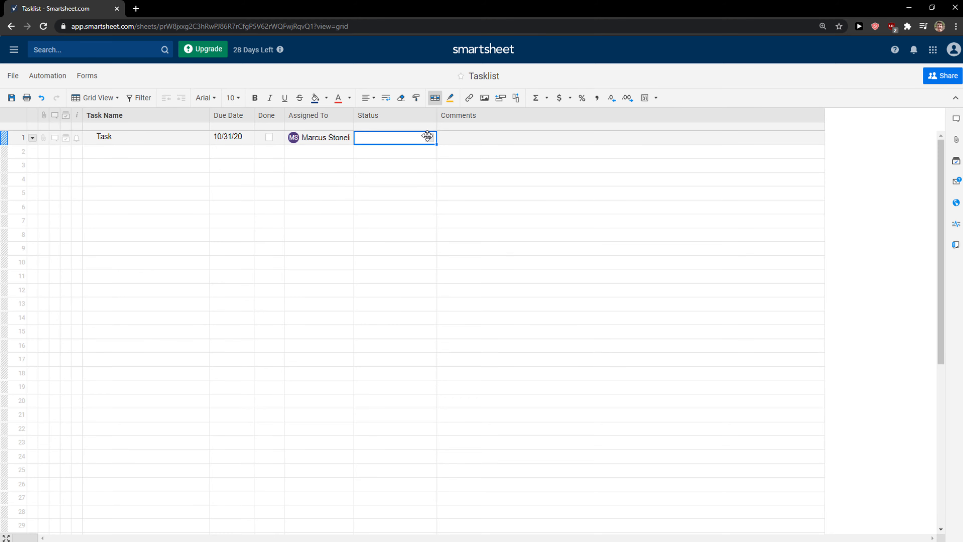
click(429, 137)
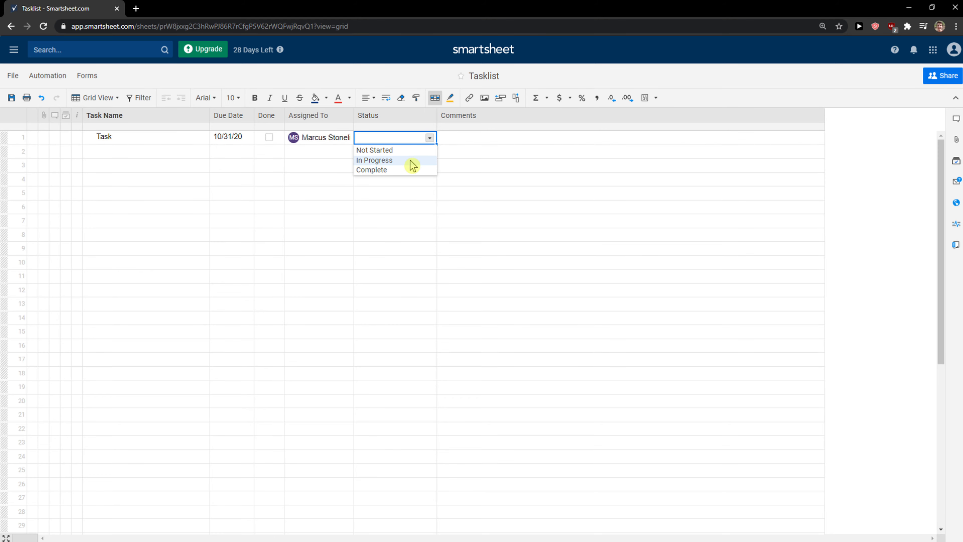
right_click(410, 117)
click(390, 141)
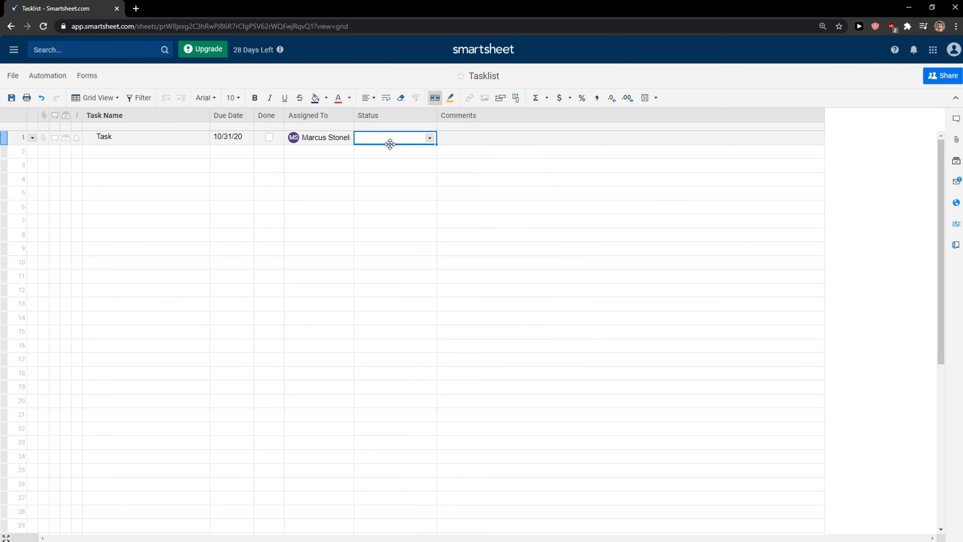
click(451, 139)
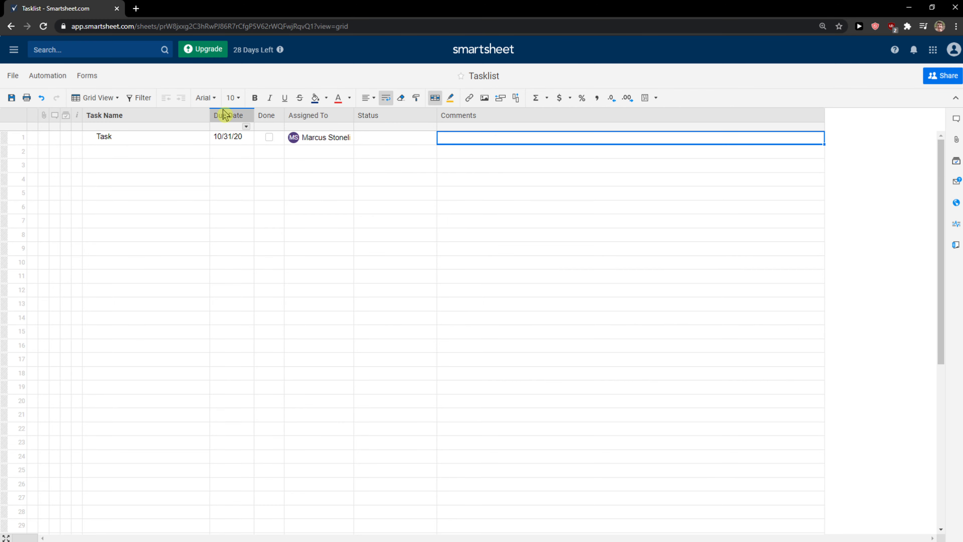
Widen the Task Name column slightly.
drag(209, 121, 239, 121)
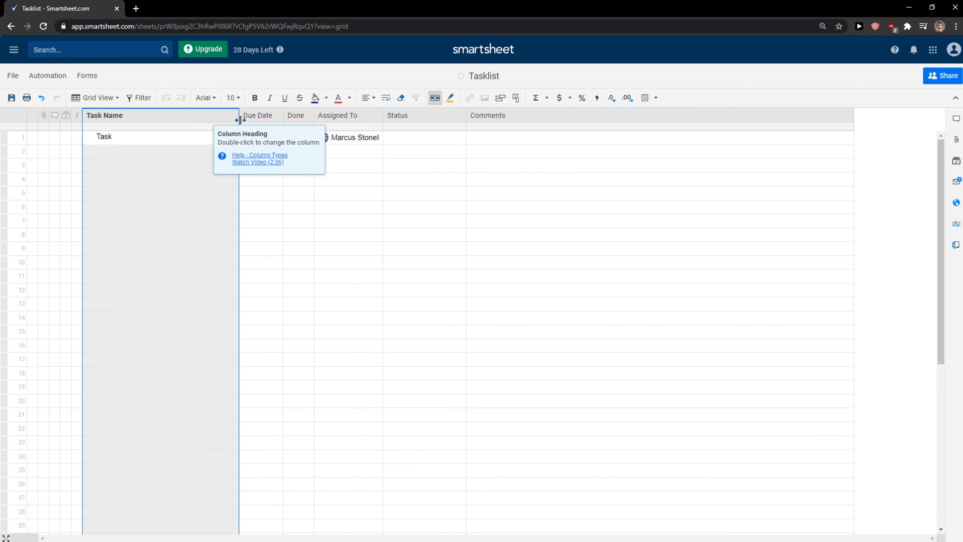
click(140, 179)
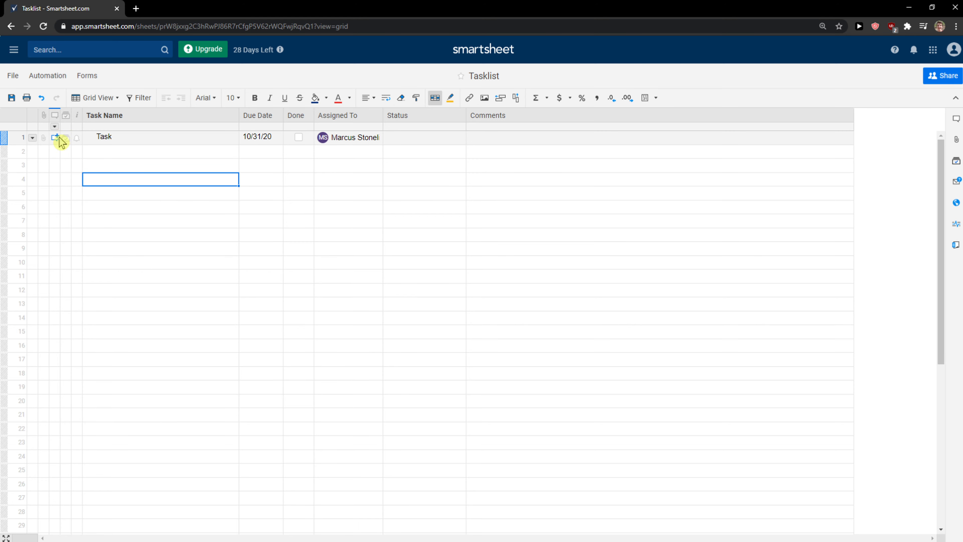
Try to switch the sheet to Gantt View and dismiss the resulting message.
click(98, 101)
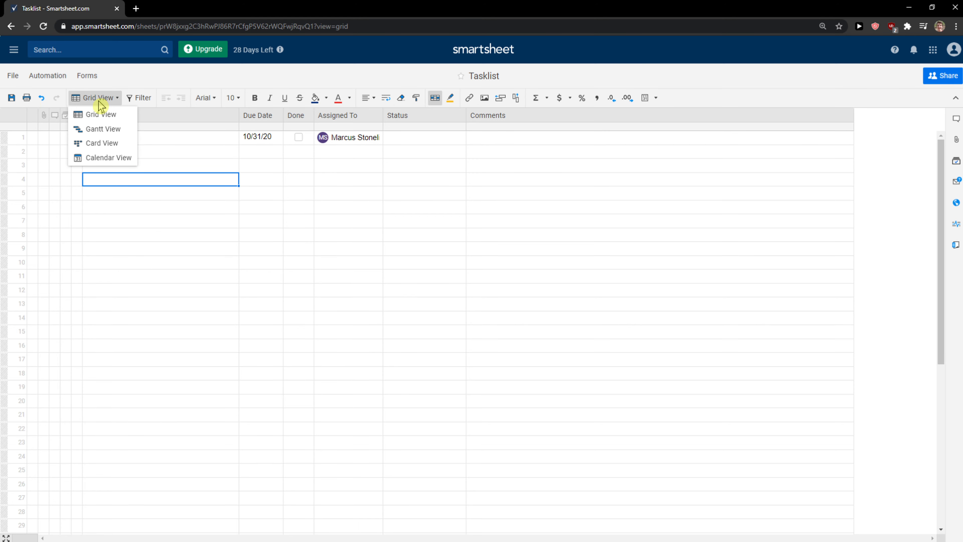
click(102, 131)
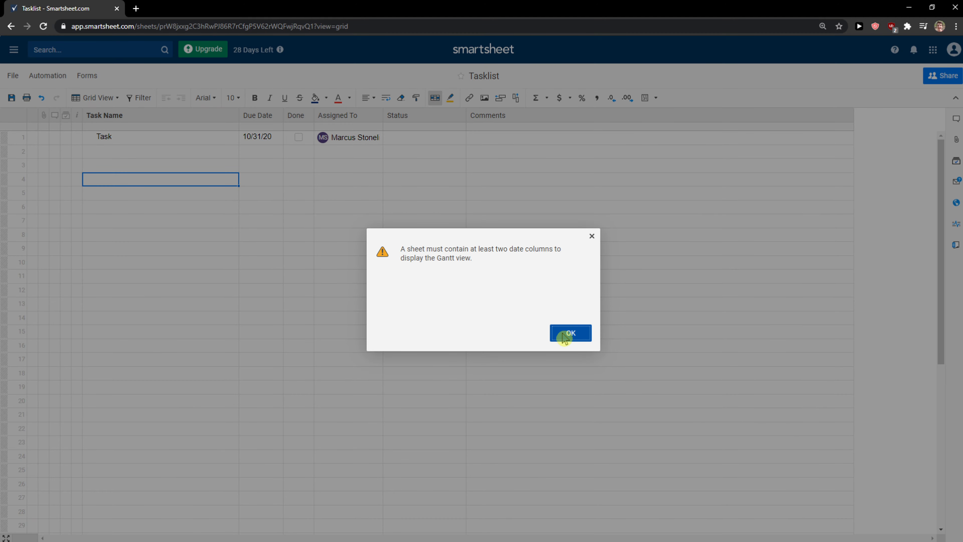
click(567, 331)
Look at the sheet's status lanes in Card View, and return to Grid View.
click(111, 99)
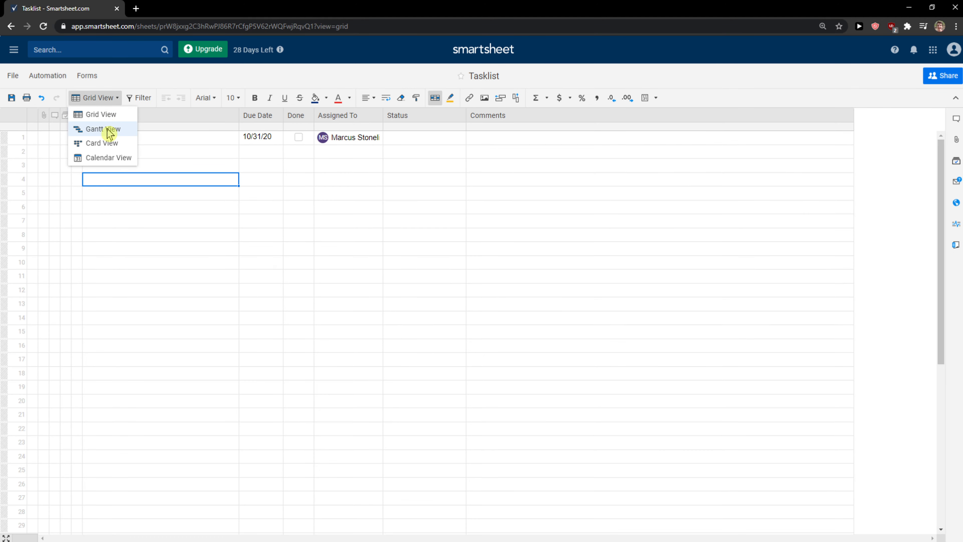
click(108, 143)
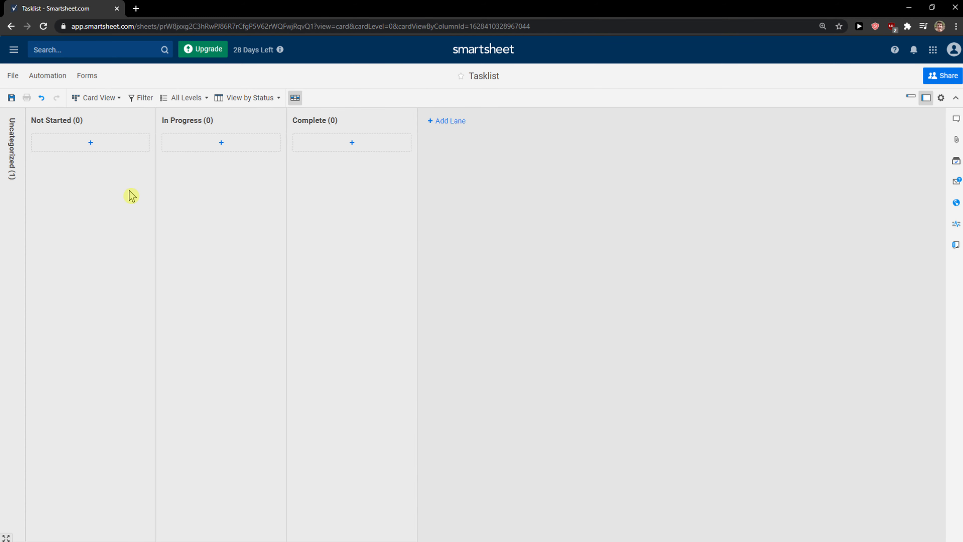
click(111, 99)
click(113, 120)
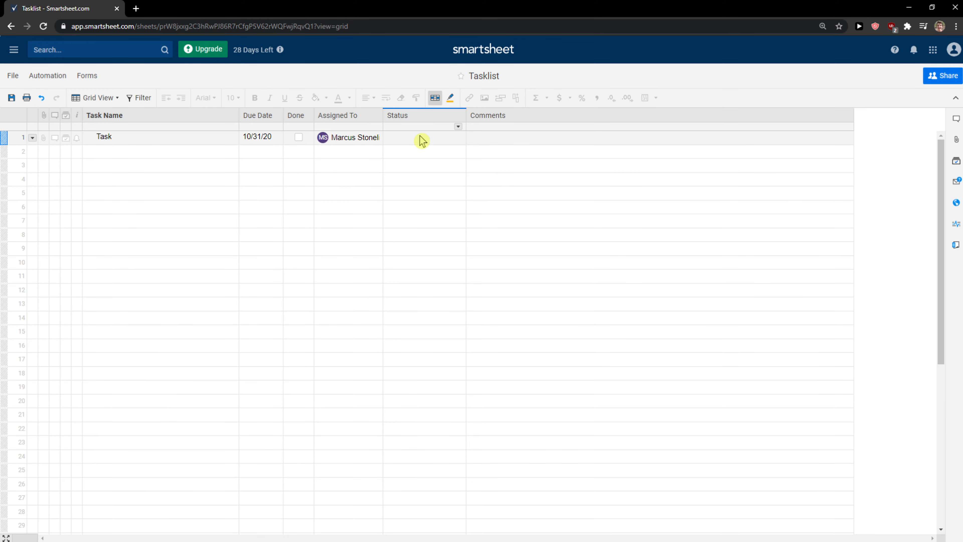
Set the status of the first task to Not Started.
click(459, 138)
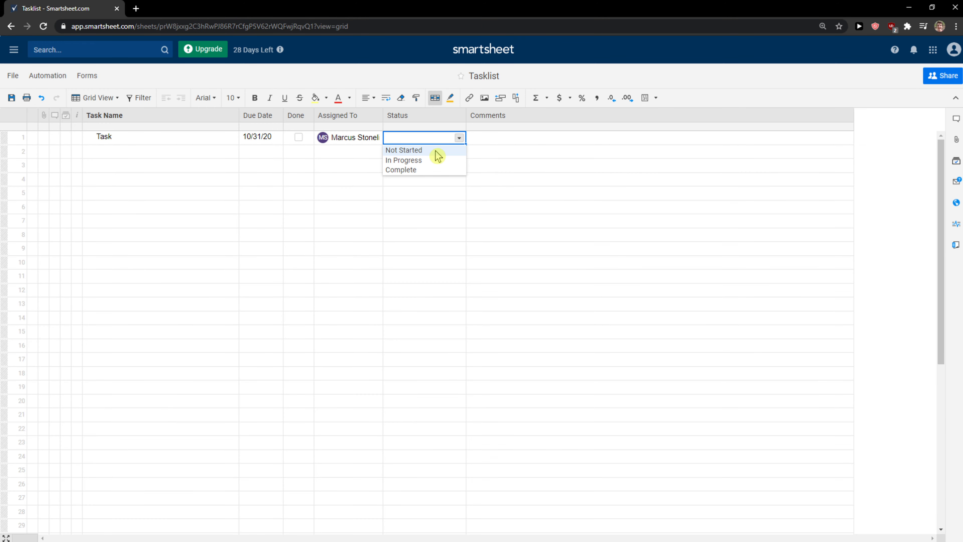
click(437, 151)
click(343, 179)
Check the task's card in the Not Started lane of Card View, and switch back to Grid View.
click(114, 98)
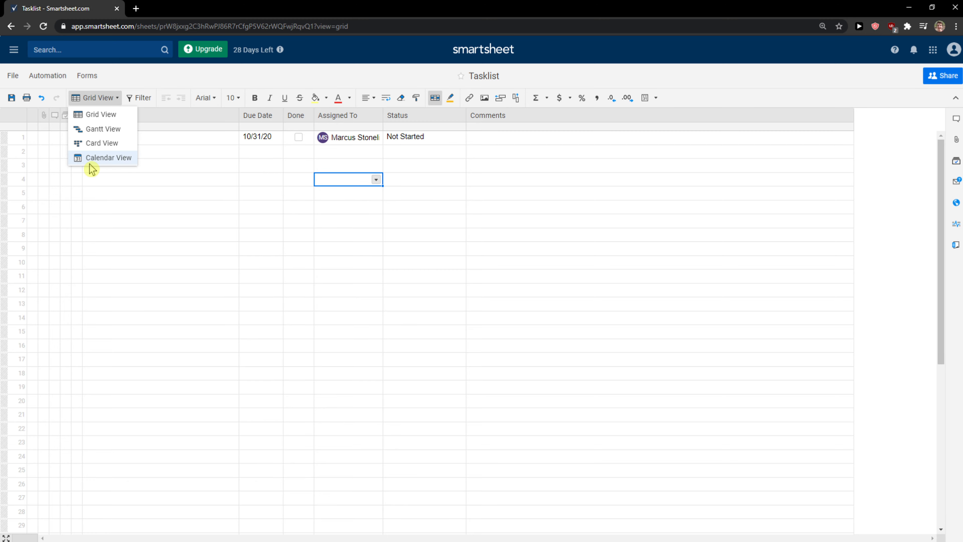
click(98, 145)
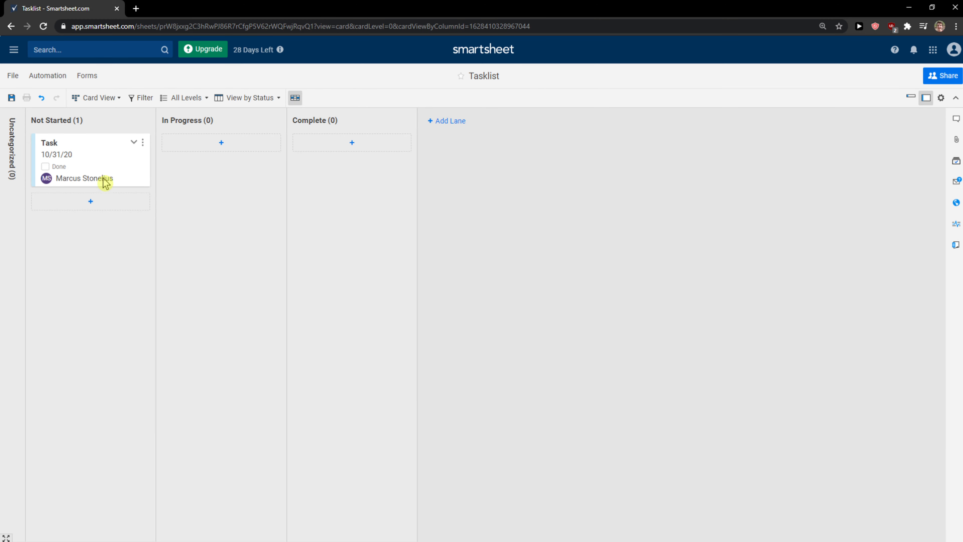
click(109, 99)
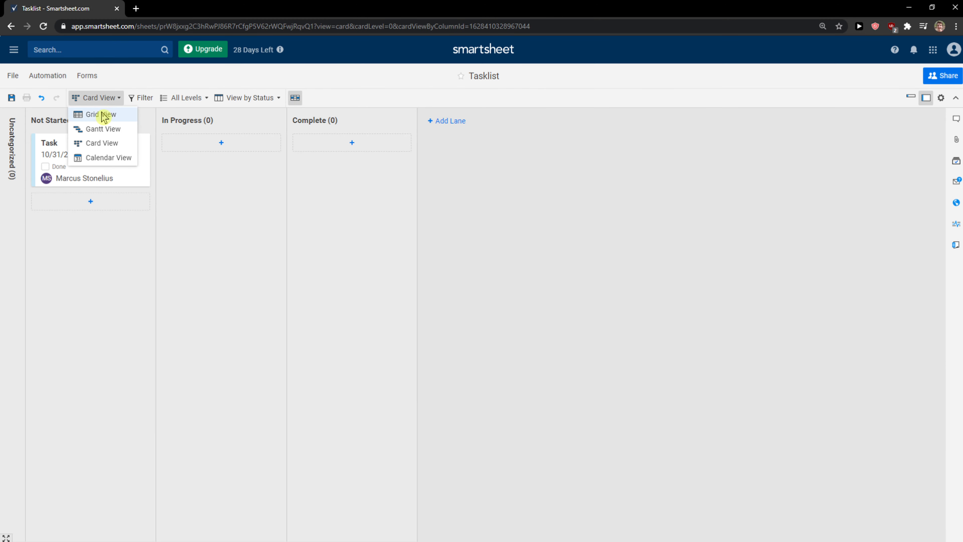
click(104, 118)
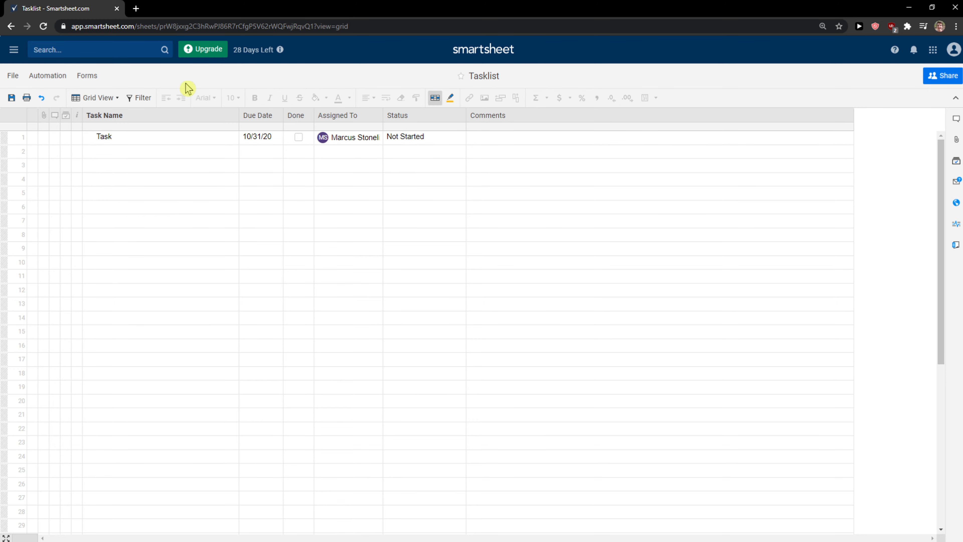
Insert a multi-select dropdown column named Status 1 with the values 1 to 5, and place it between Status and Comments.
click(339, 175)
click(487, 135)
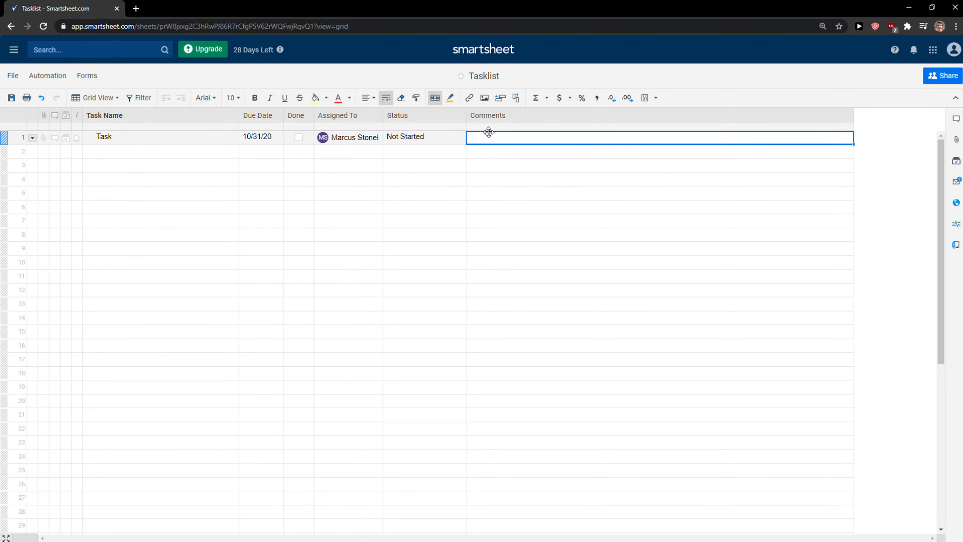
right_click(731, 116)
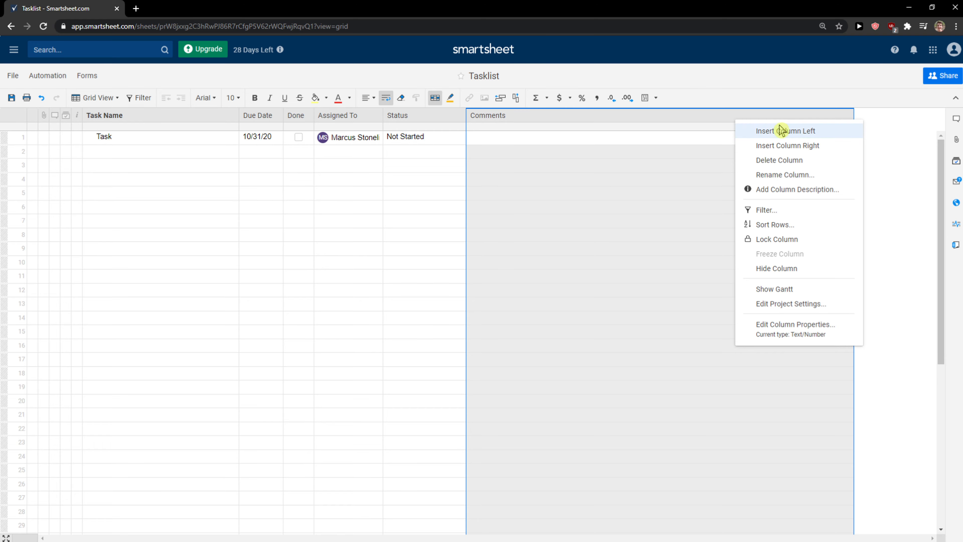
click(773, 146)
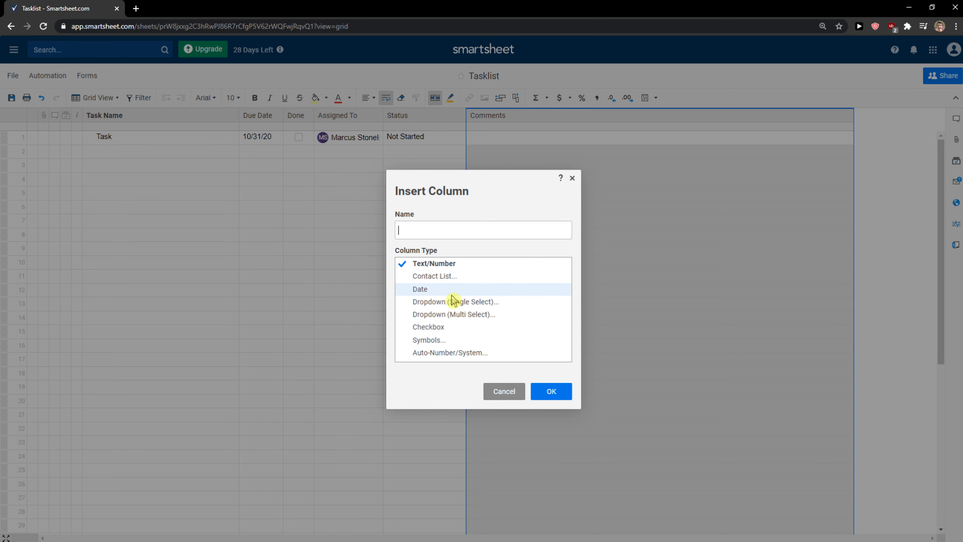
click(451, 314)
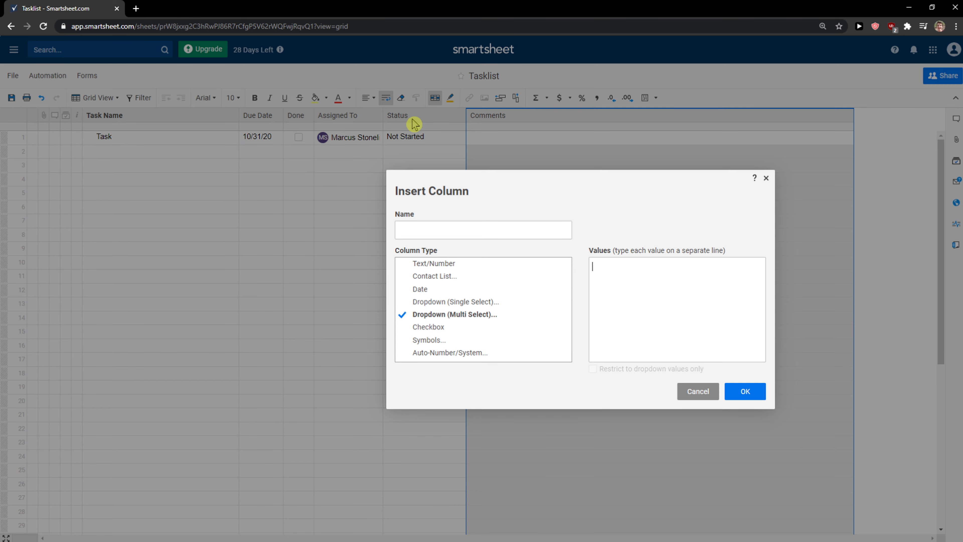
click(415, 224)
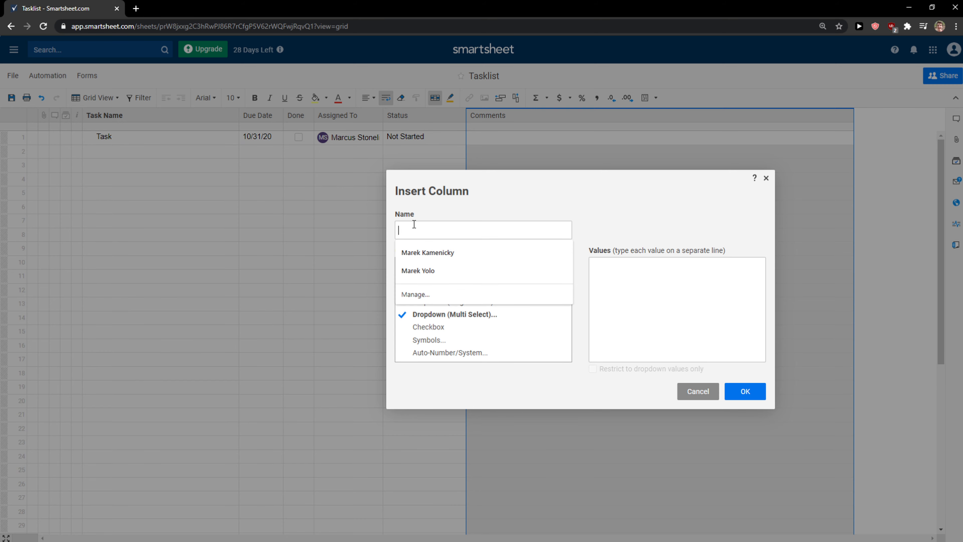
text(Status )
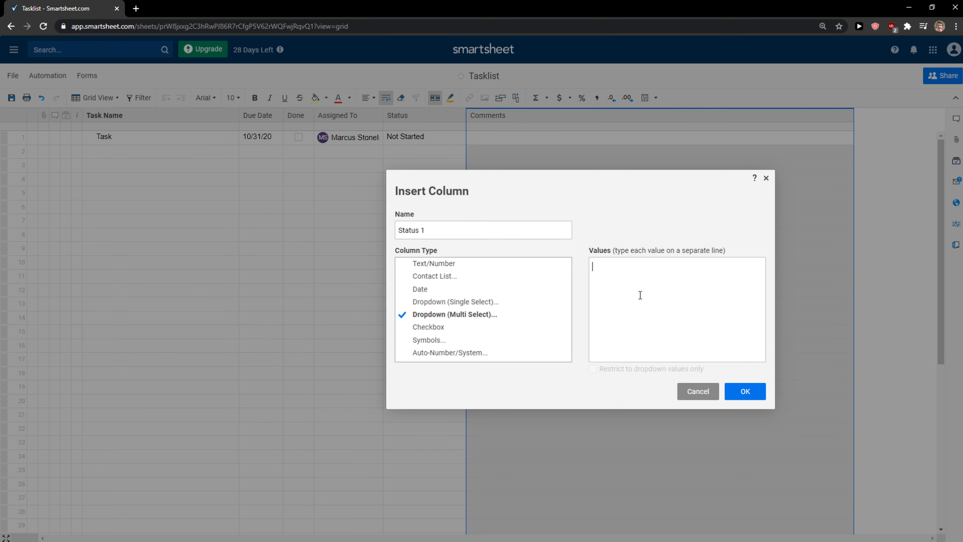
text(1)
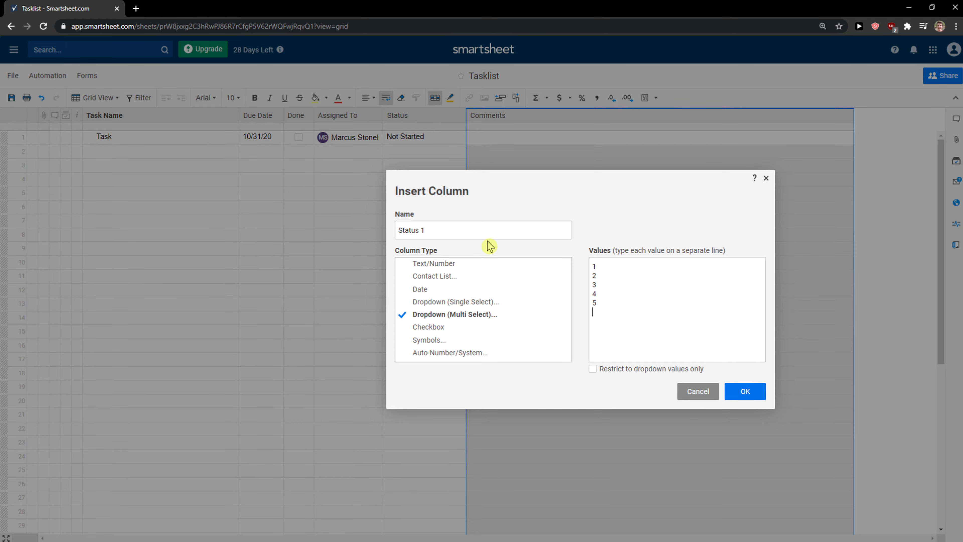
click(737, 394)
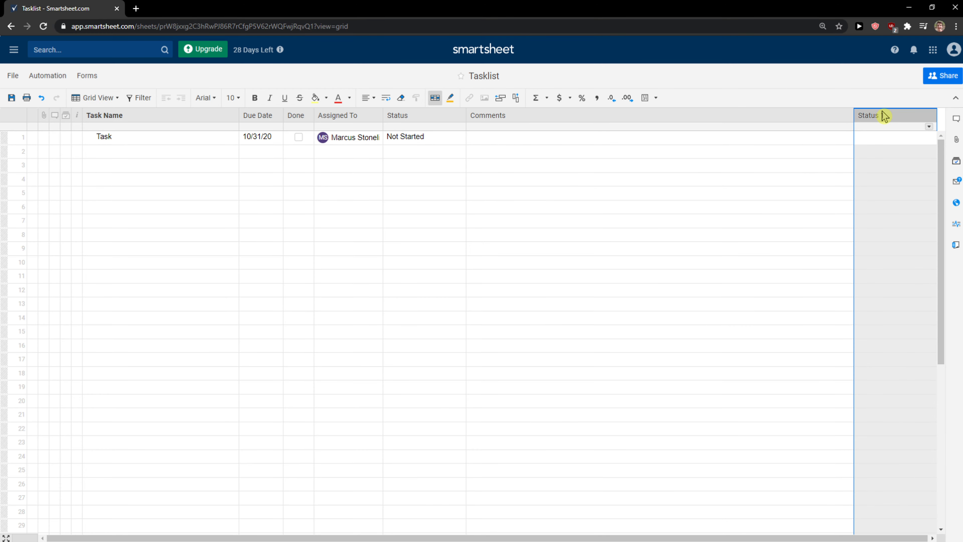
drag(881, 115, 622, 122)
Select several values in the first task's Status 1 cell, including 1 to 4, and clear the selections again.
click(517, 142)
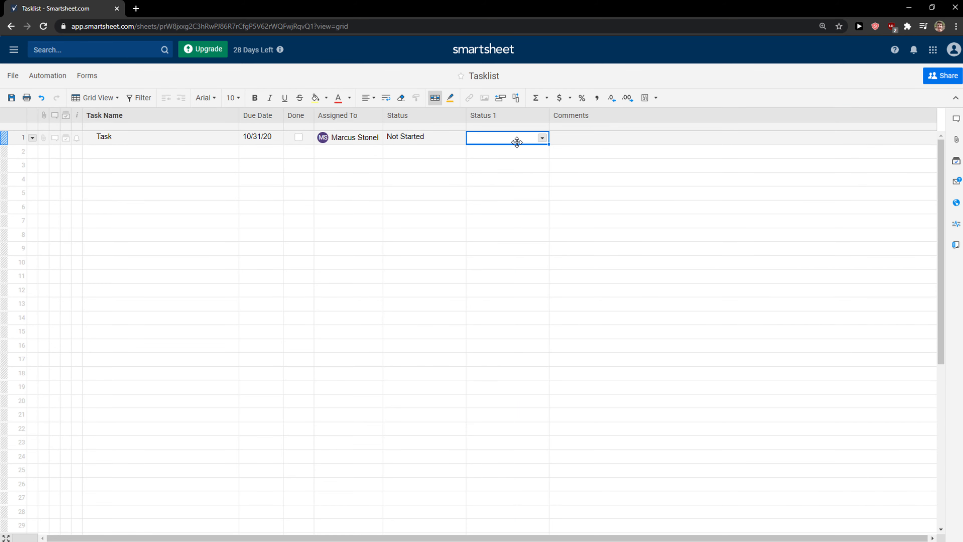
click(540, 140)
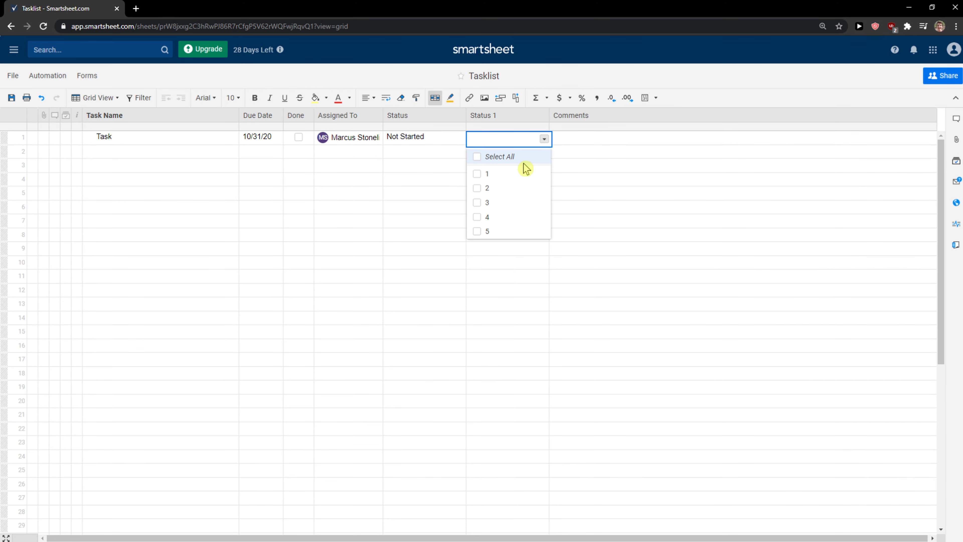
click(519, 174)
click(513, 190)
click(512, 203)
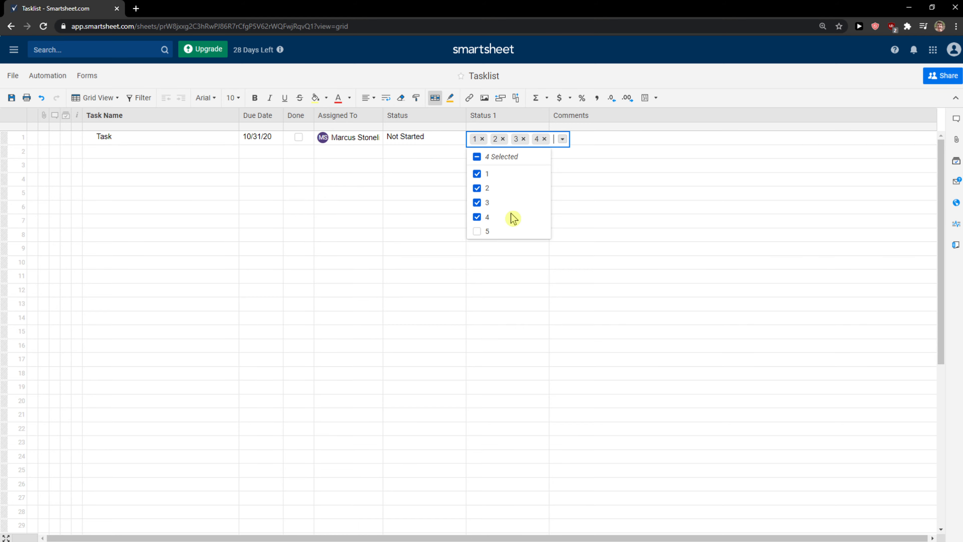
click(514, 219)
click(516, 219)
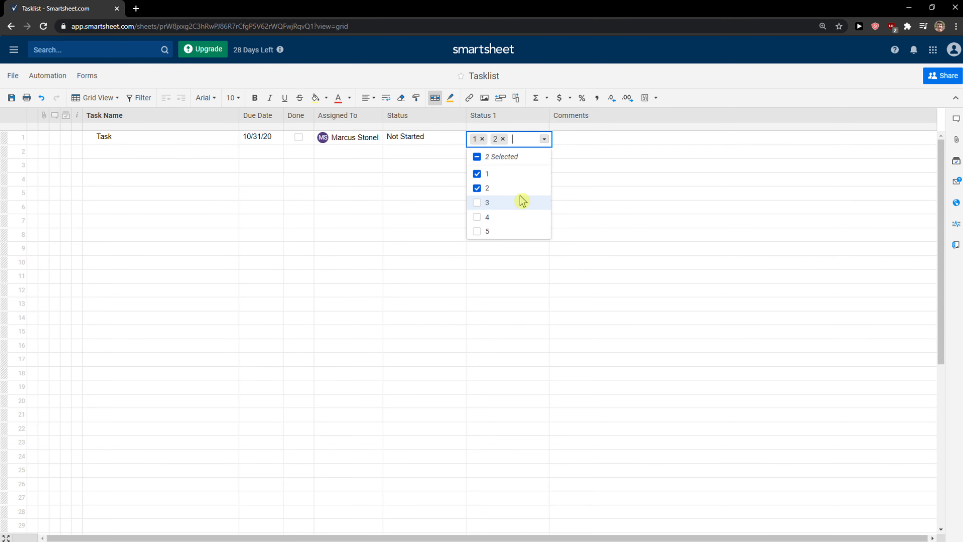
click(518, 189)
click(516, 176)
click(508, 203)
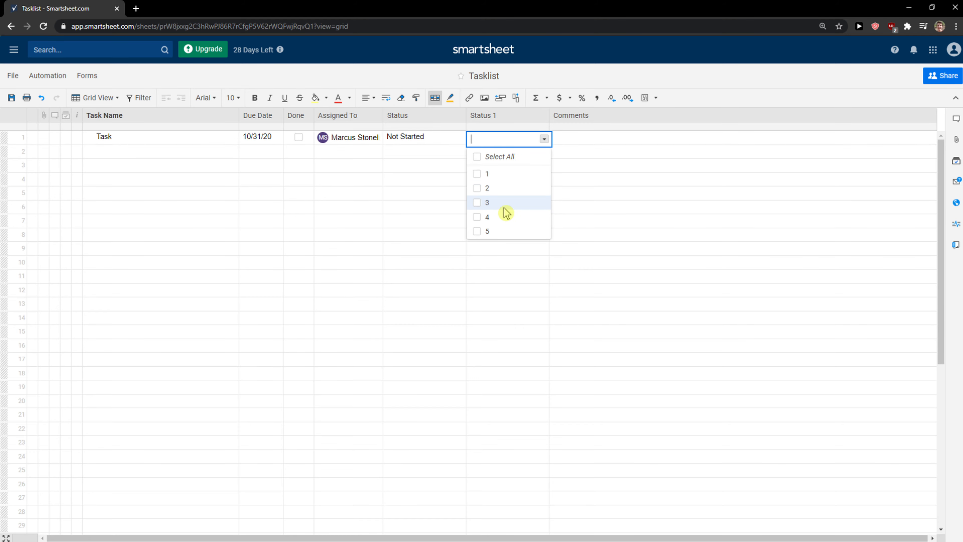
click(417, 221)
Delete the Status 1 column from the sheet.
click(501, 151)
right_click(517, 115)
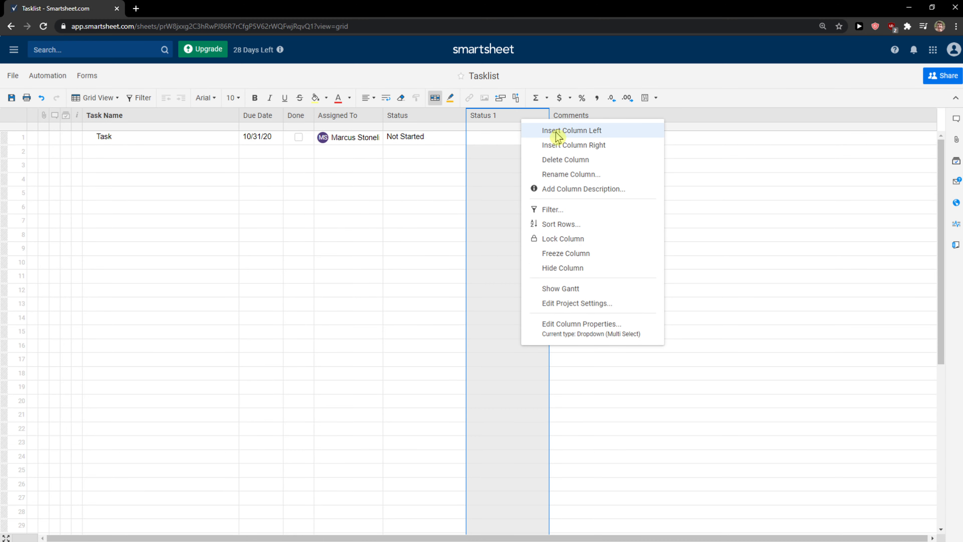
click(546, 160)
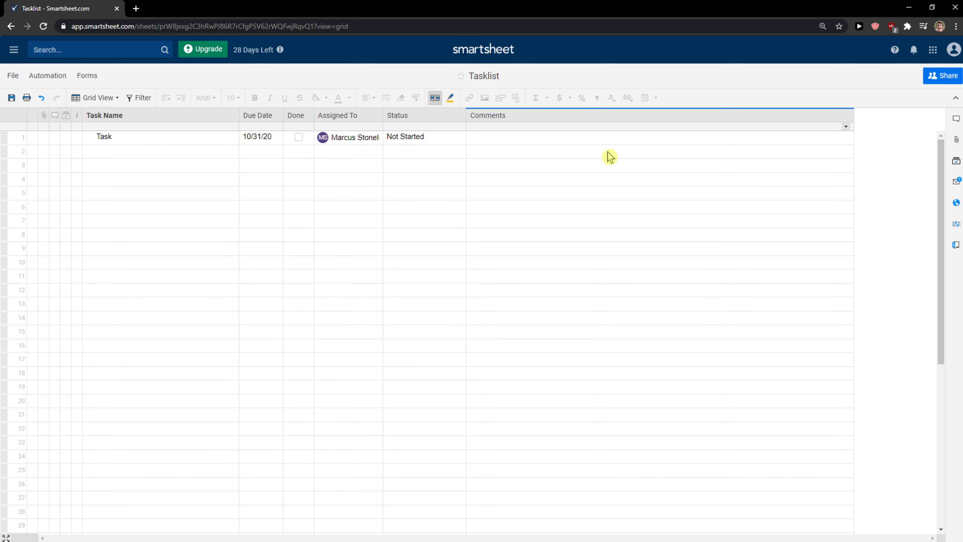
click(641, 193)
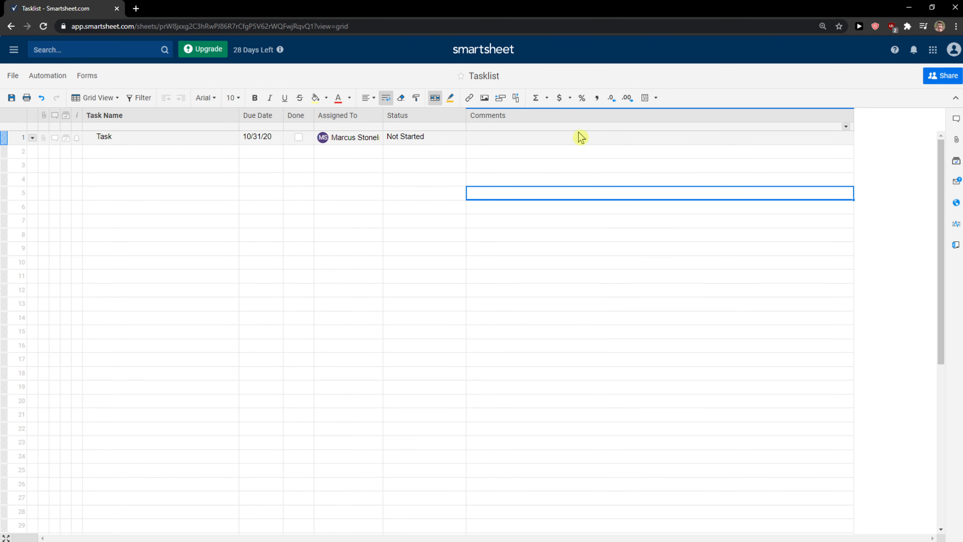
Look at the sheet's sharing options, including collaborators, invite details and permission levels, and close them without sharing.
click(938, 80)
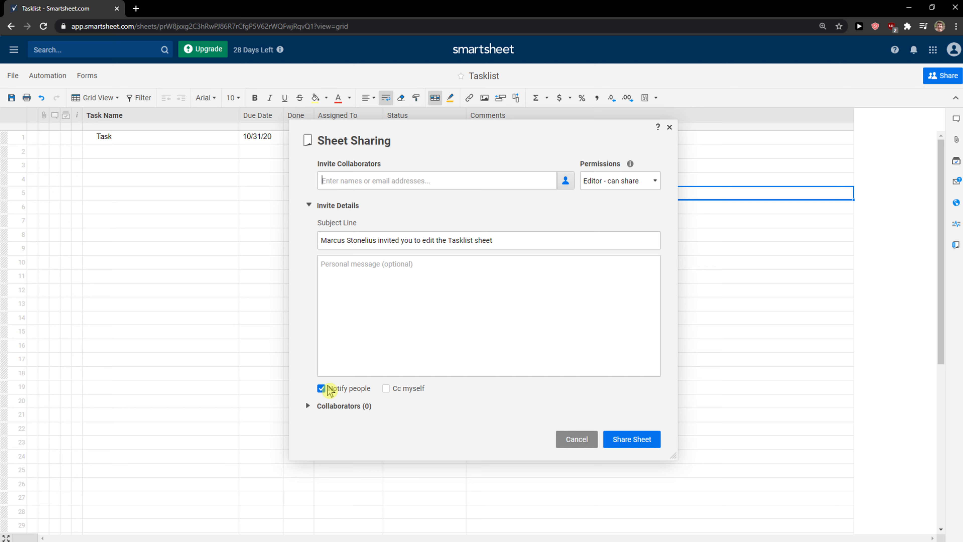
click(319, 412)
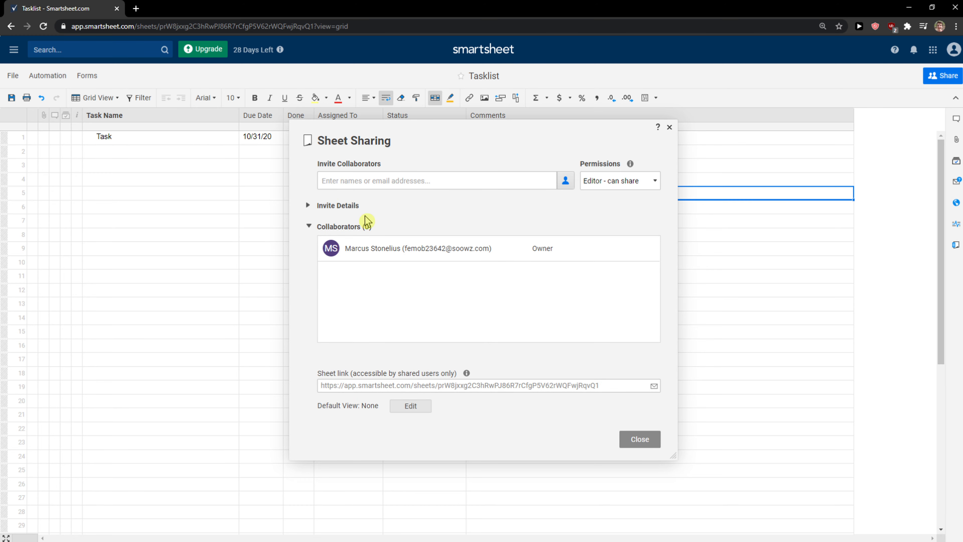
click(319, 228)
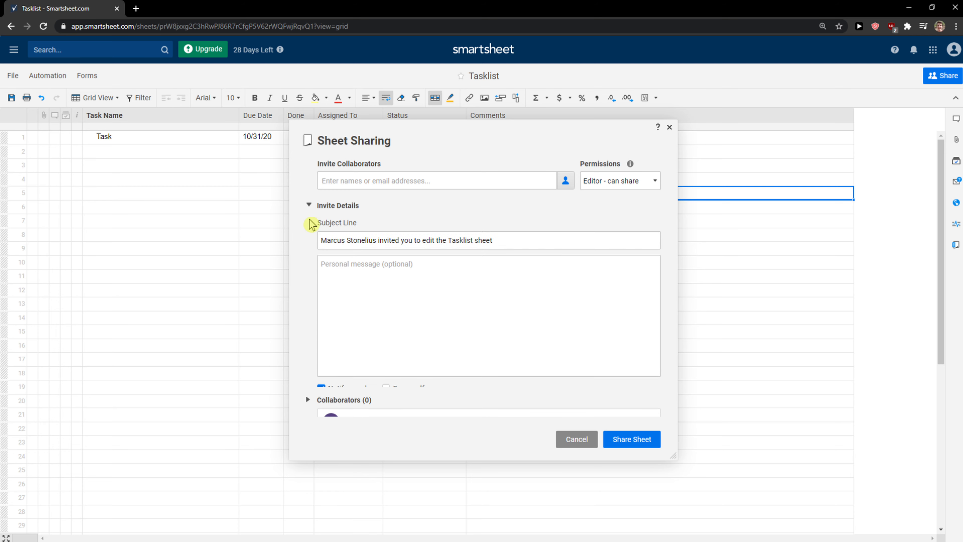
click(622, 181)
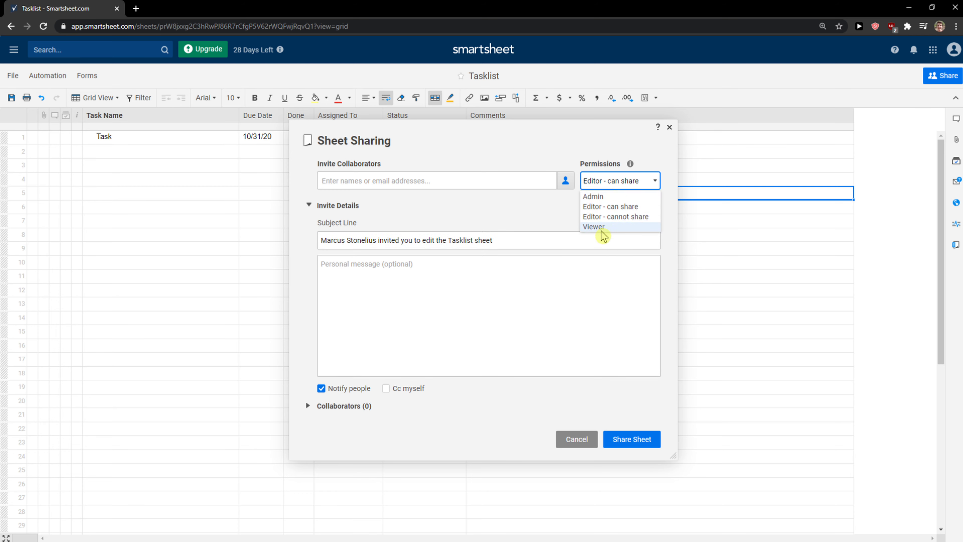
click(670, 128)
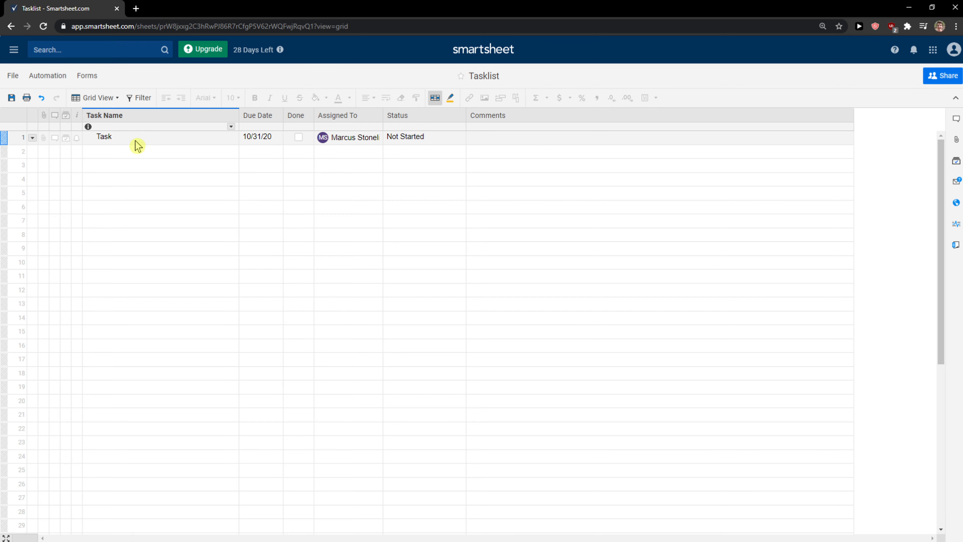
Open the Solution Center and look at the IT category of templates and add-ons.
click(112, 140)
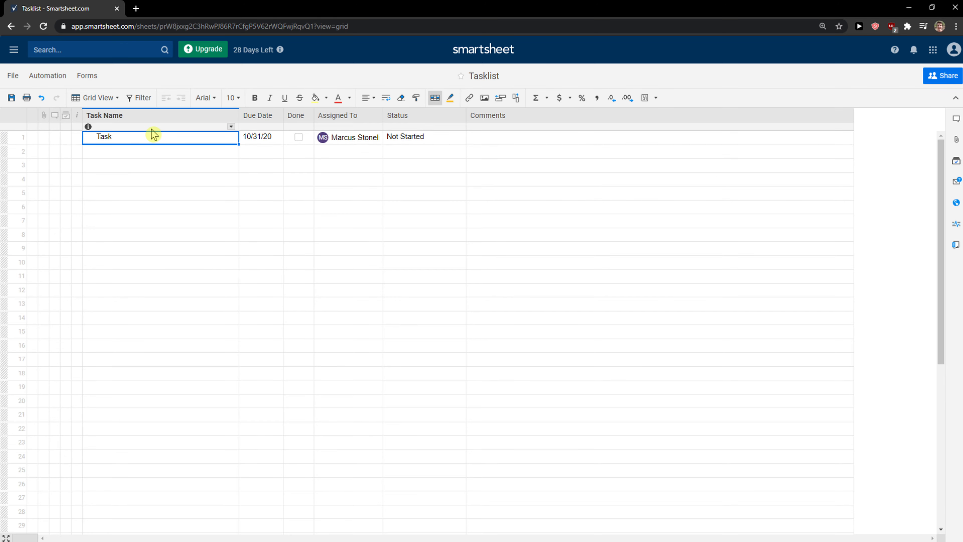
click(15, 49)
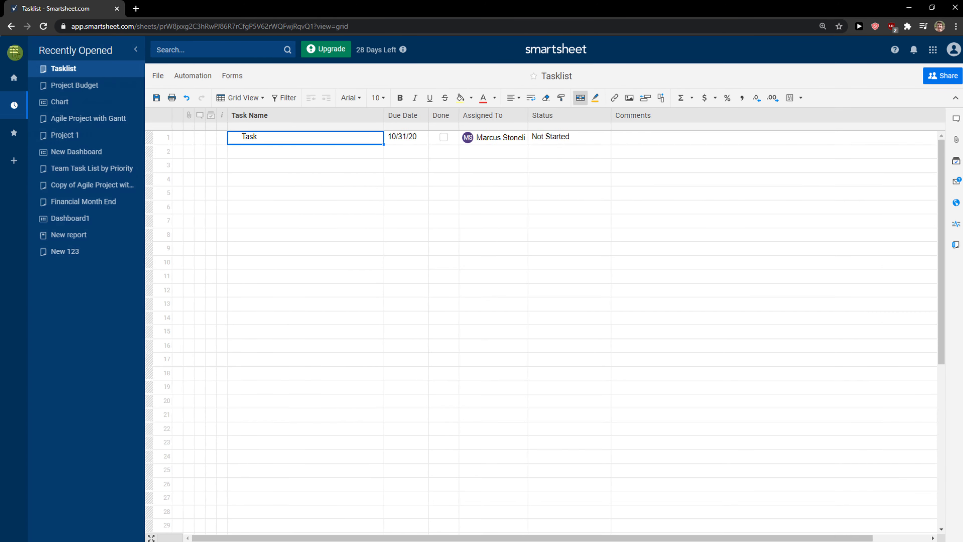
click(14, 160)
click(498, 342)
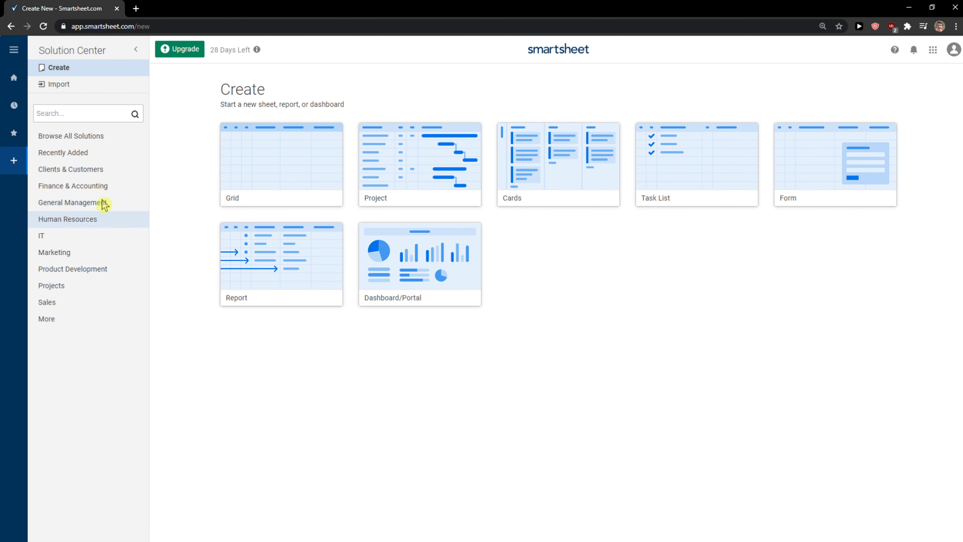
click(84, 233)
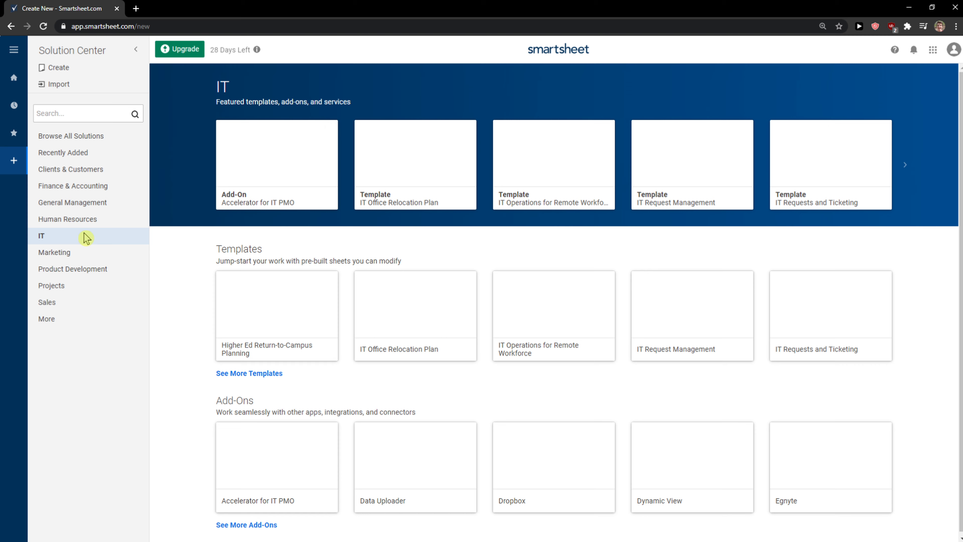
Create a sheet from the Customer Feedback Form template in Product Development, and open it to inspect its sample rows.
click(71, 269)
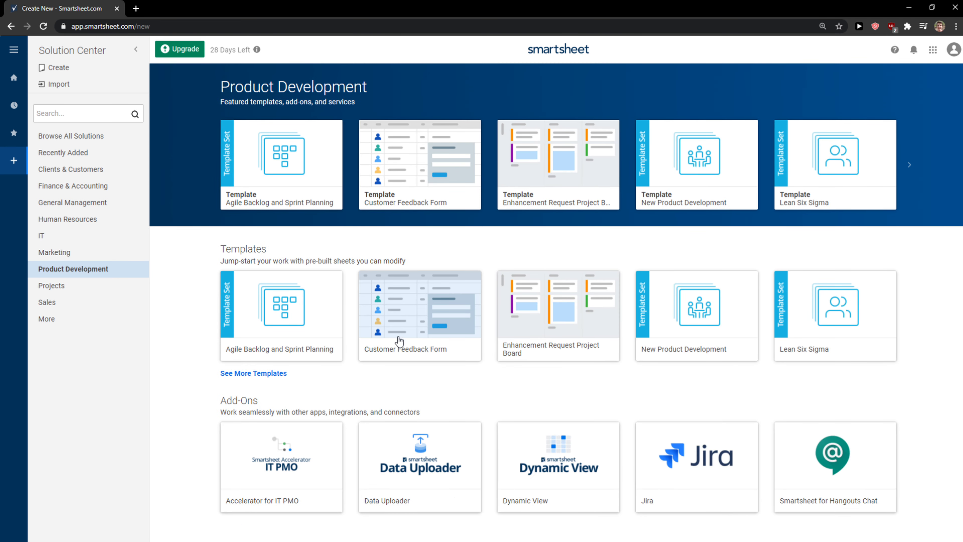
click(405, 334)
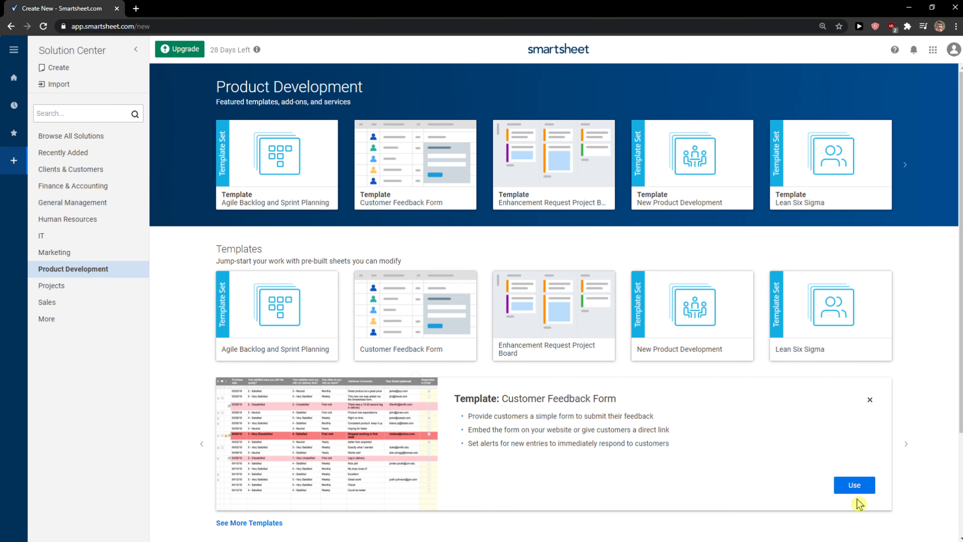
click(855, 485)
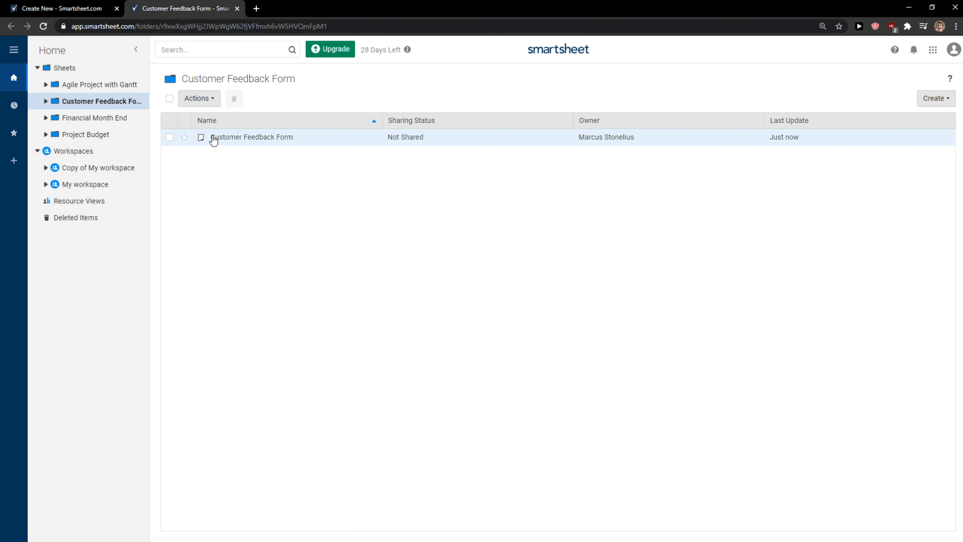
click(213, 137)
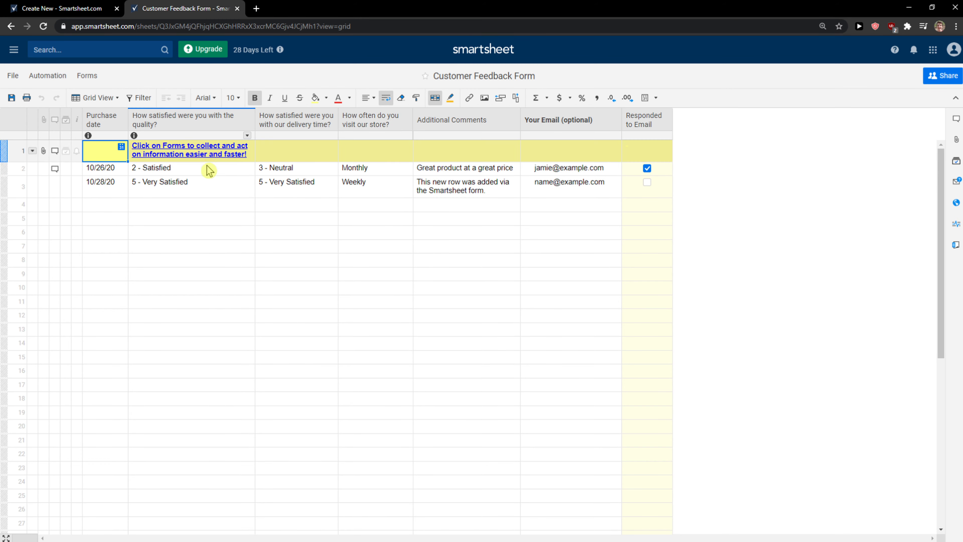
click(202, 188)
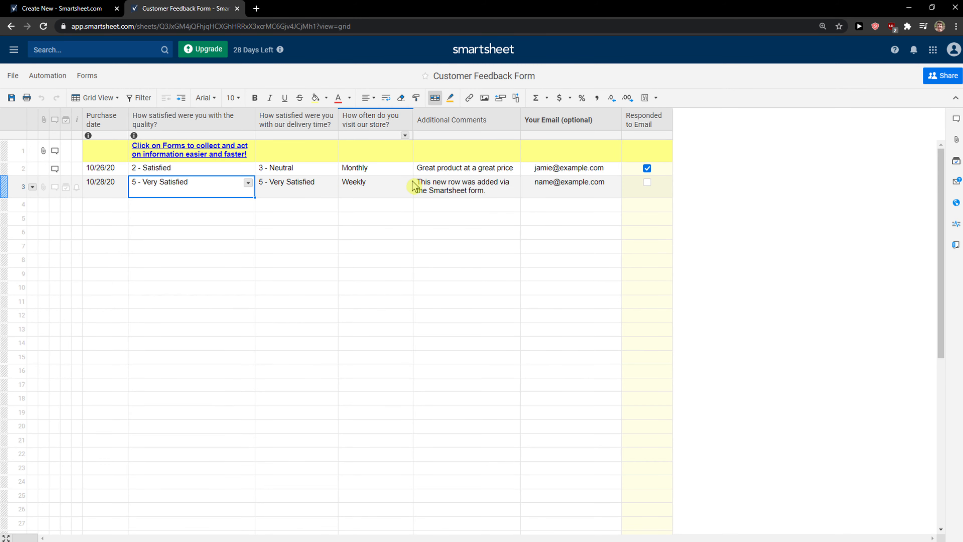
Look at the General Management and Finance & Accounting templates, preview Financial Month End, and go to the Home list of sheets.
click(38, 7)
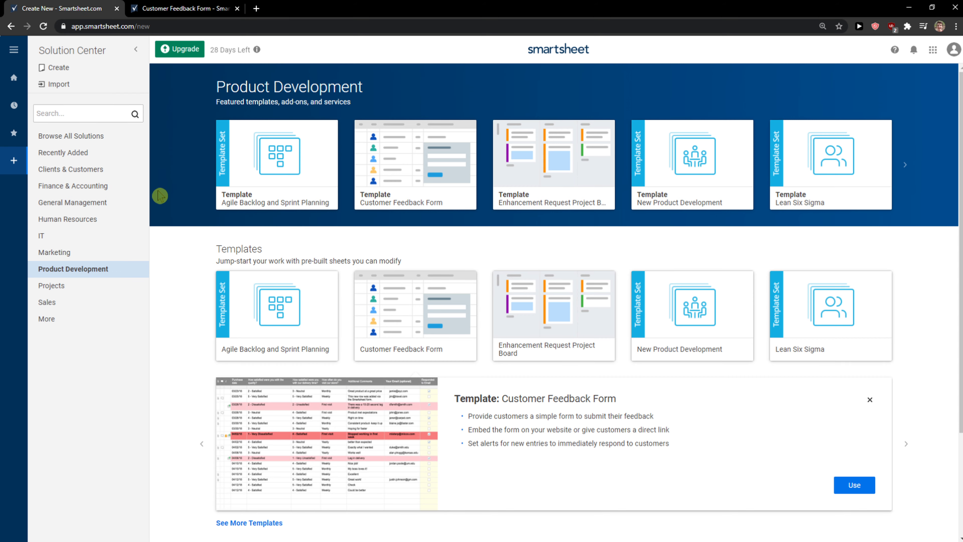
click(92, 219)
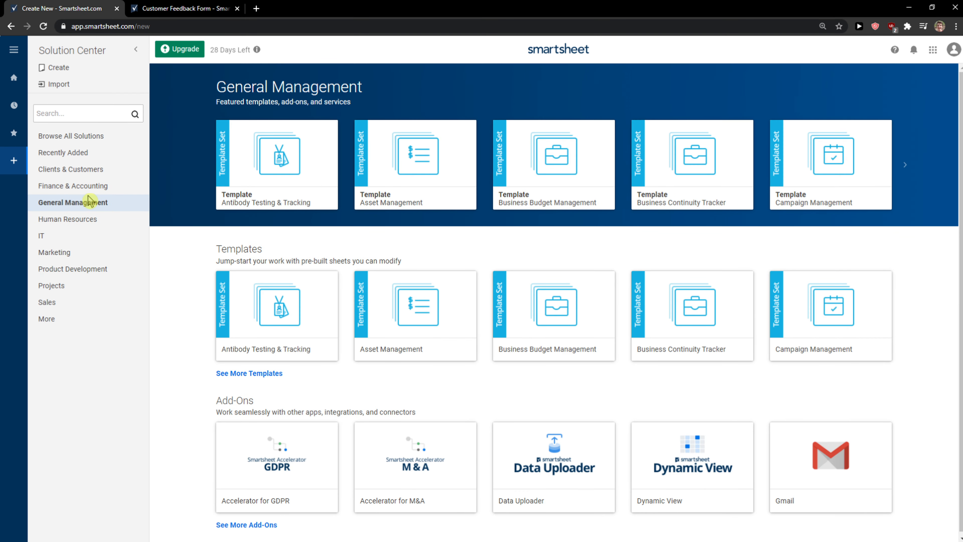
click(84, 184)
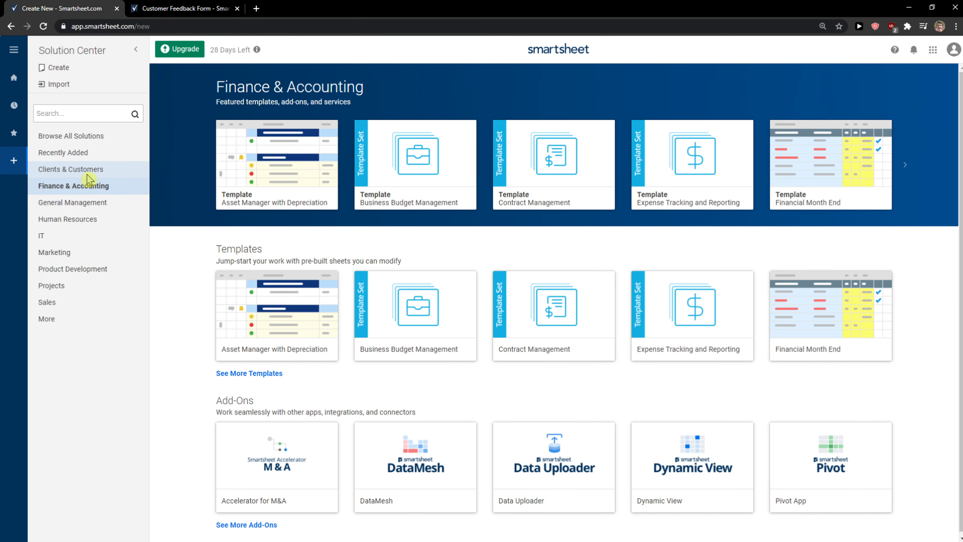
click(797, 336)
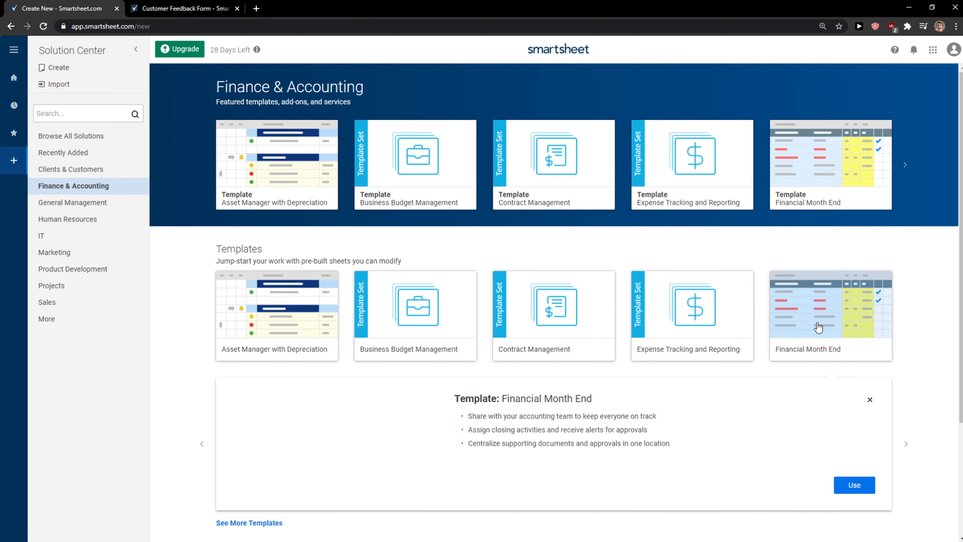
click(14, 77)
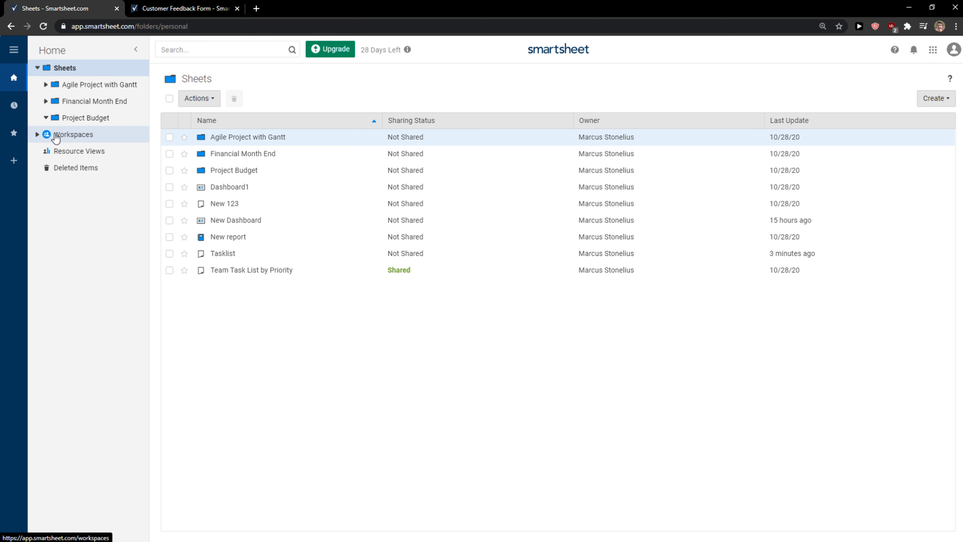
Open the Project Budget sheet from its folder and inspect its Budget, Actual and Difference cells and their formulas.
click(56, 118)
click(229, 156)
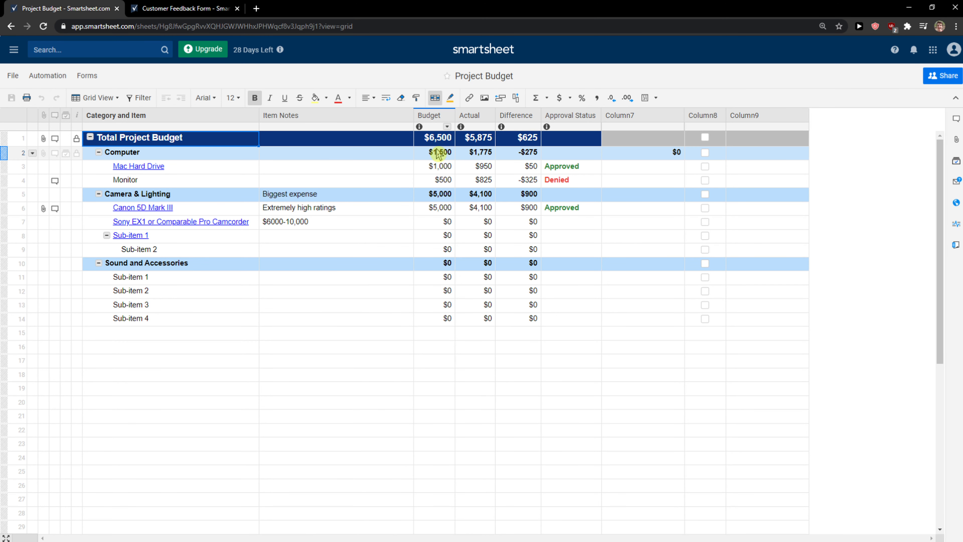
drag(436, 138, 519, 220)
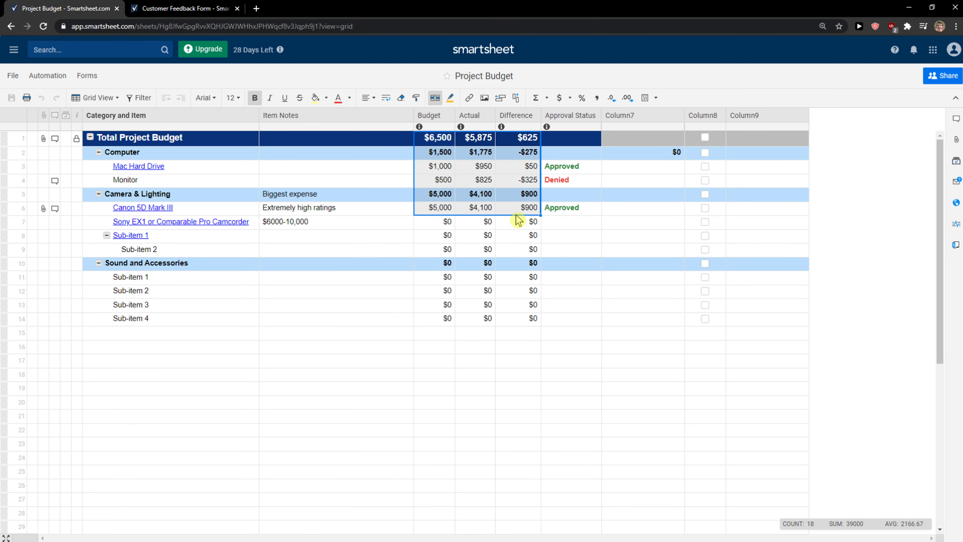
click(477, 194)
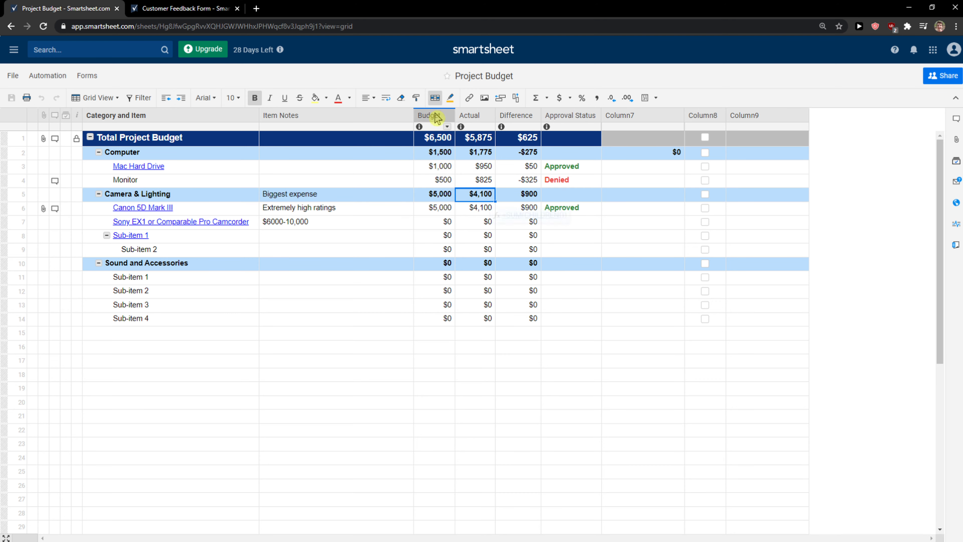
click(437, 138)
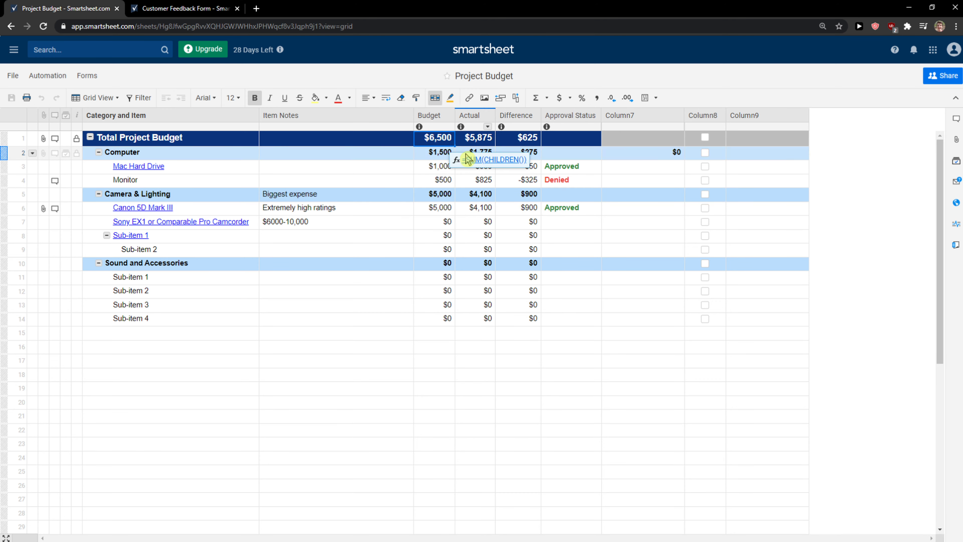
click(506, 144)
Look through the available function categories and currency formats for the total Difference cell, and close them without choosing any.
click(542, 100)
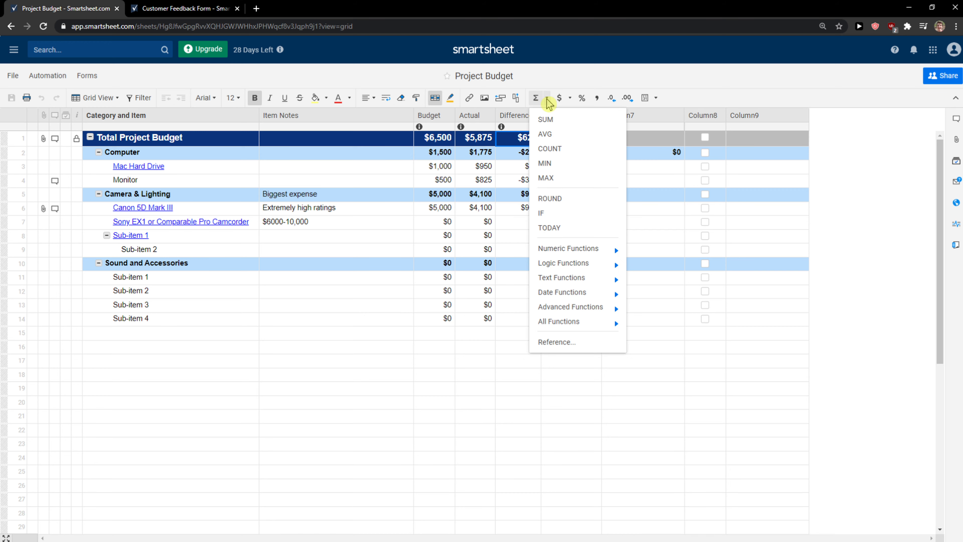
mouse_move(548, 251)
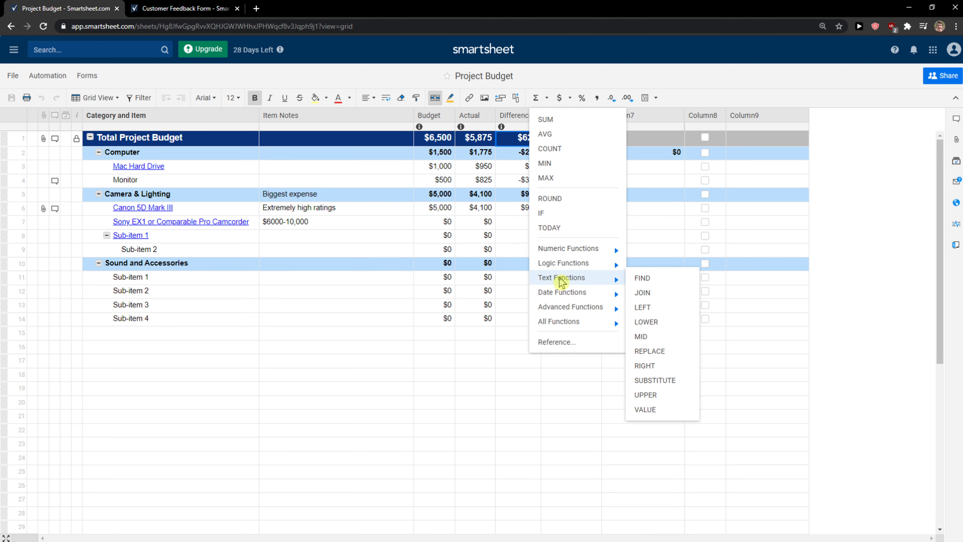
click(564, 98)
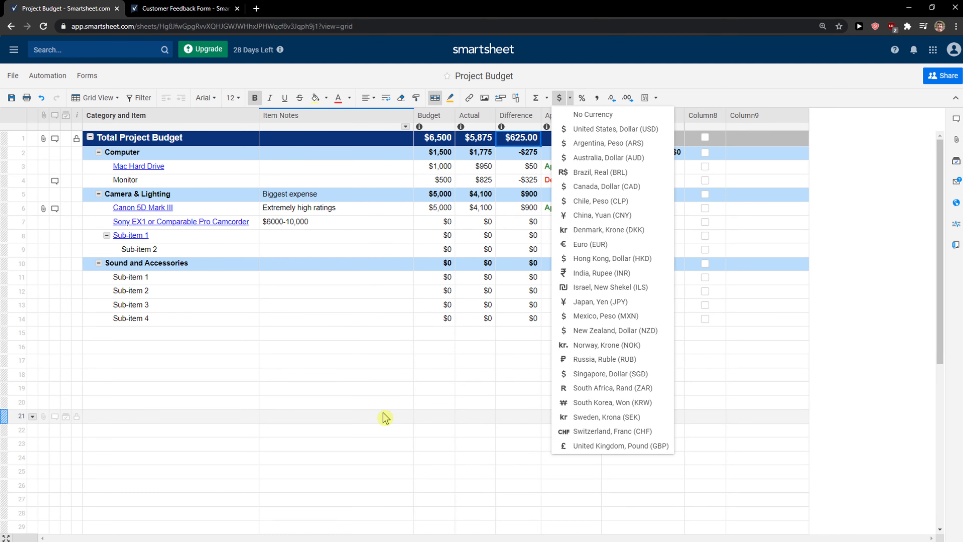
click(402, 402)
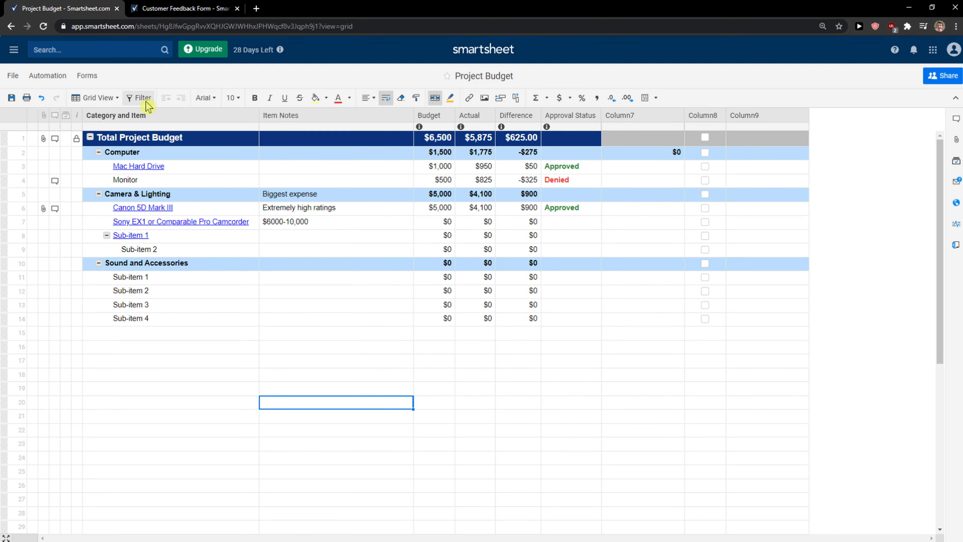
click(118, 348)
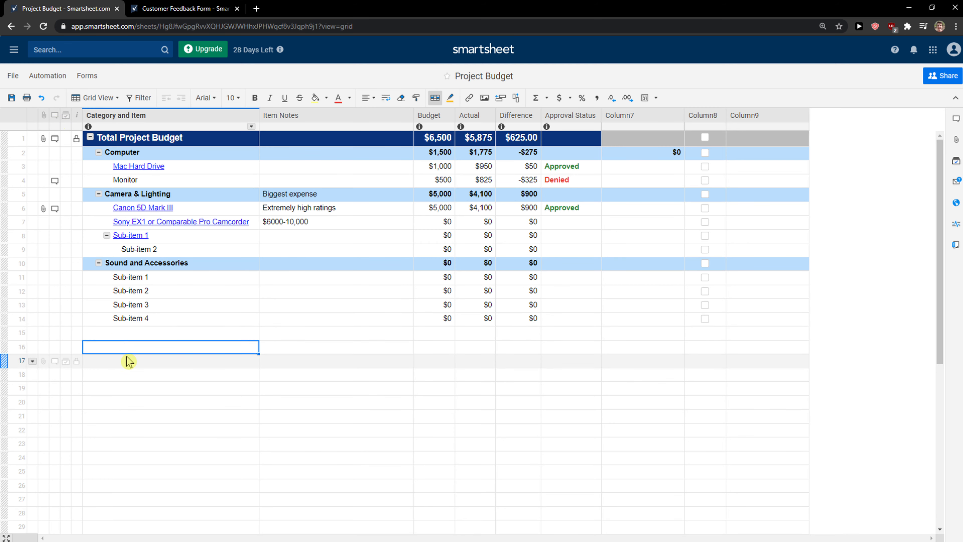
click(117, 348)
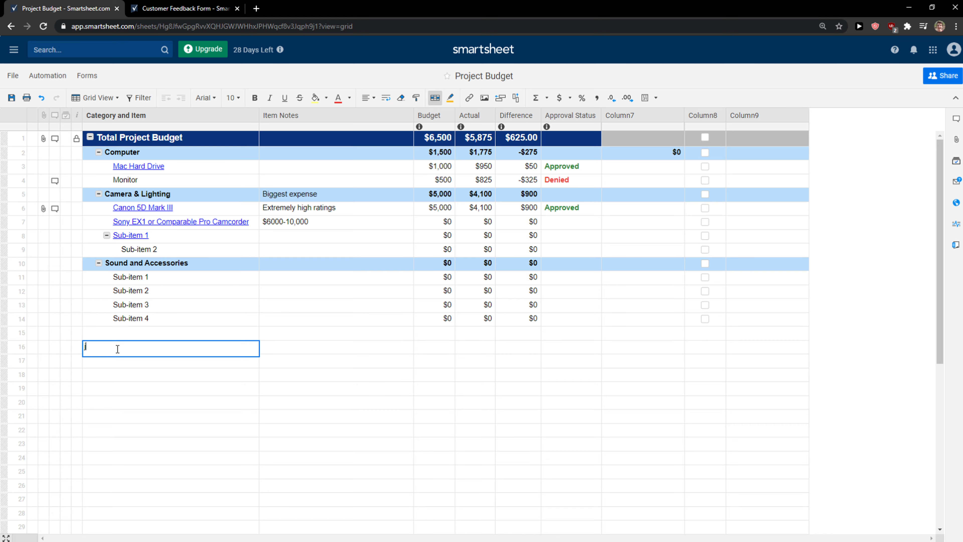
View the recently opened Customer Feedback Form and Agile Project with Gantt sheets, leaving each previous sheet without saving its changes.
click(13, 49)
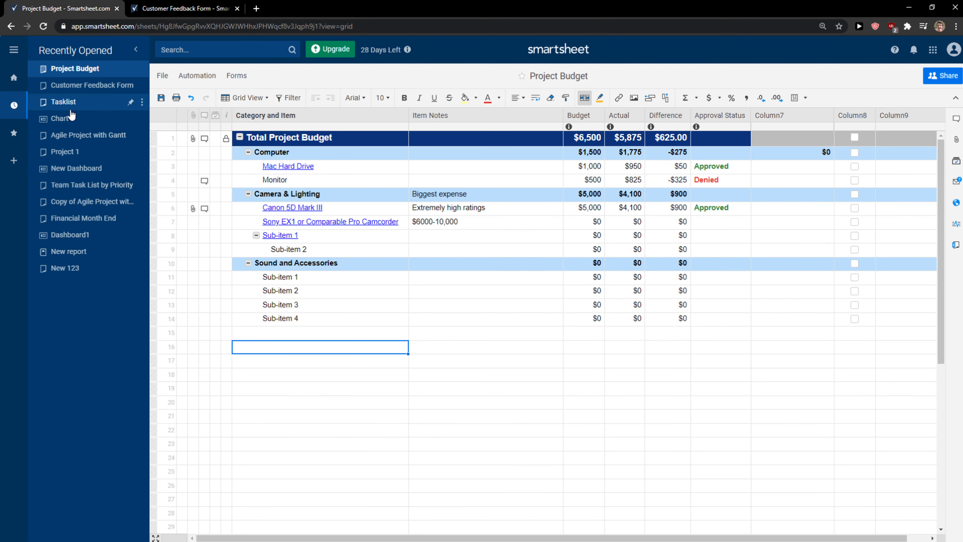
click(88, 86)
click(504, 341)
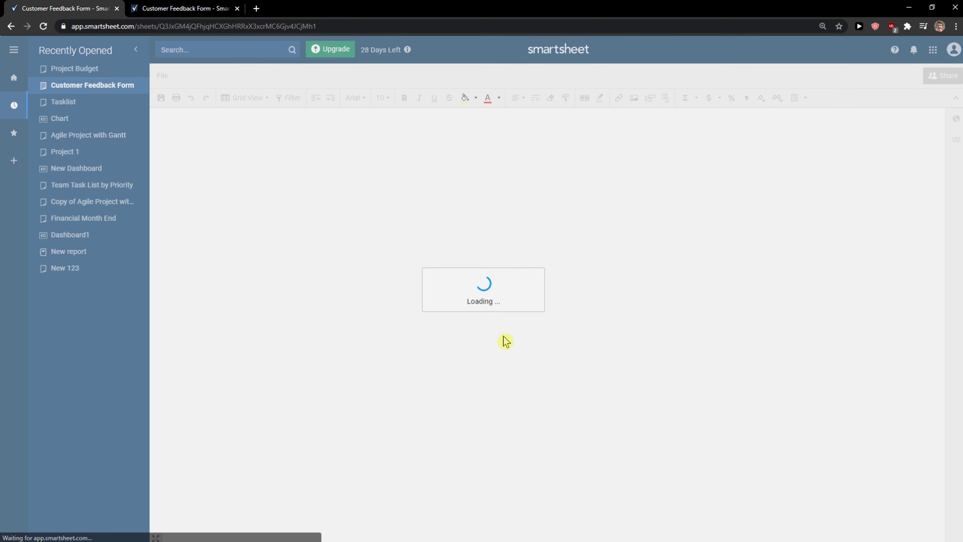
click(314, 259)
click(82, 135)
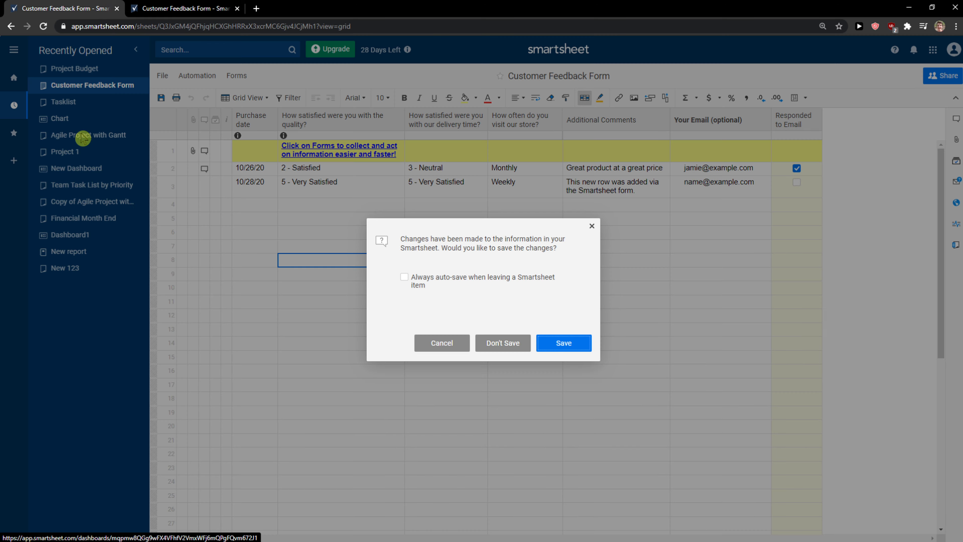
click(504, 341)
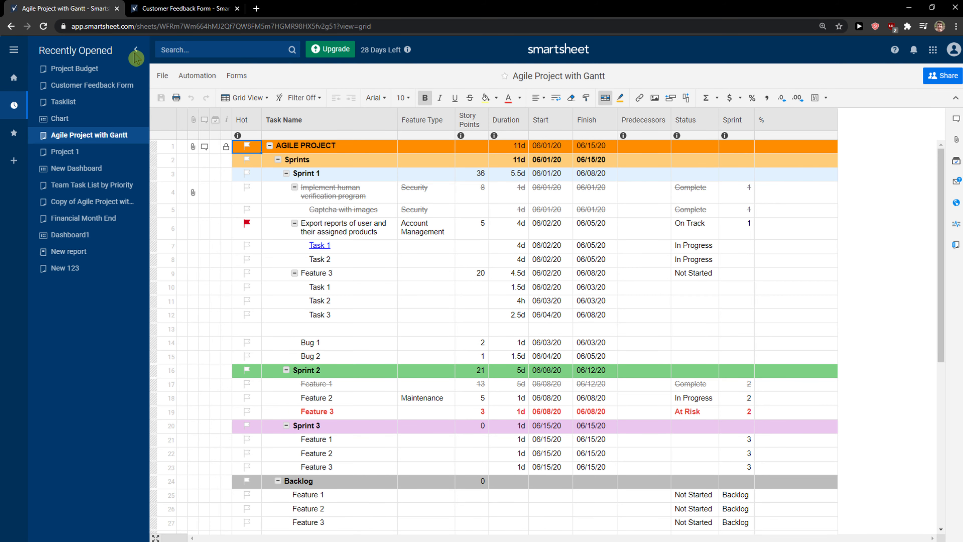
Clear the H1 to H6 task names below the Backlog tasks.
scroll(230, 243, down, 6)
drag(182, 395, 159, 302)
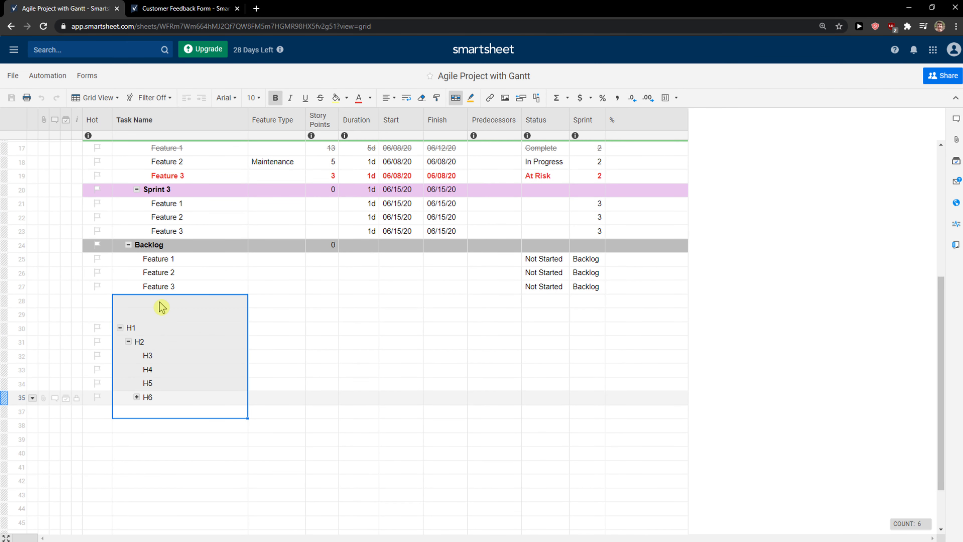
key(Delete)
click(143, 436)
click(154, 398)
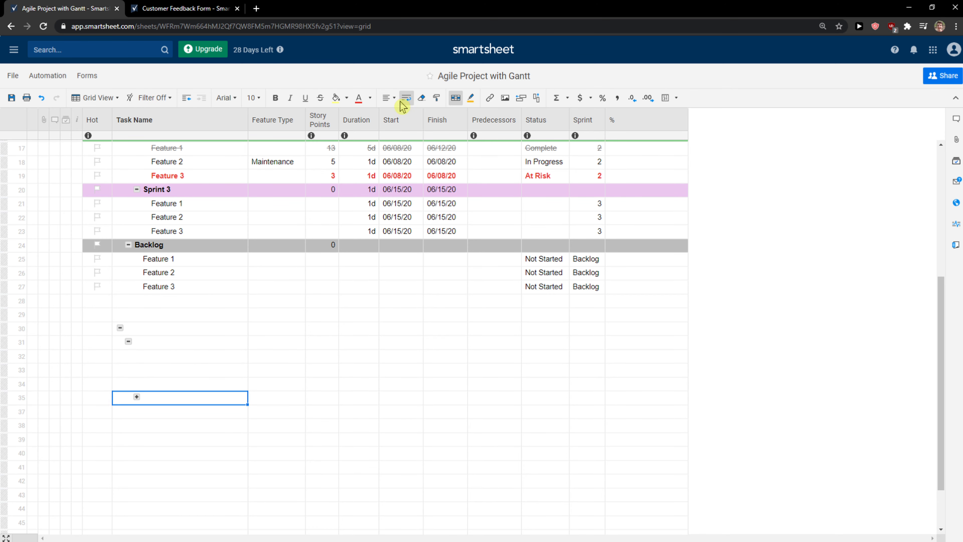
Select the emptied Task Name cells in rows 30 to 39 and turn off text wrapping for them.
click(152, 329)
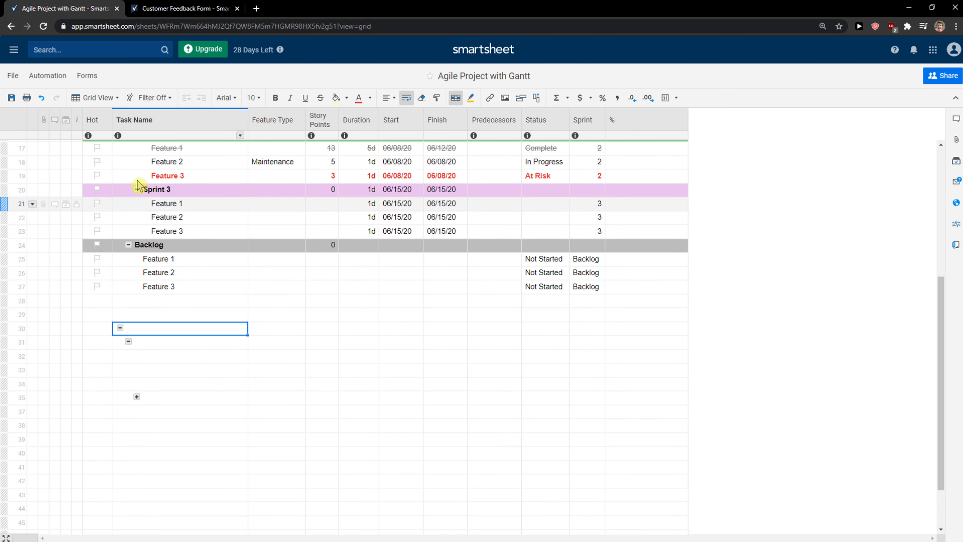
click(175, 439)
scroll(191, 411, down, 3)
click(185, 311)
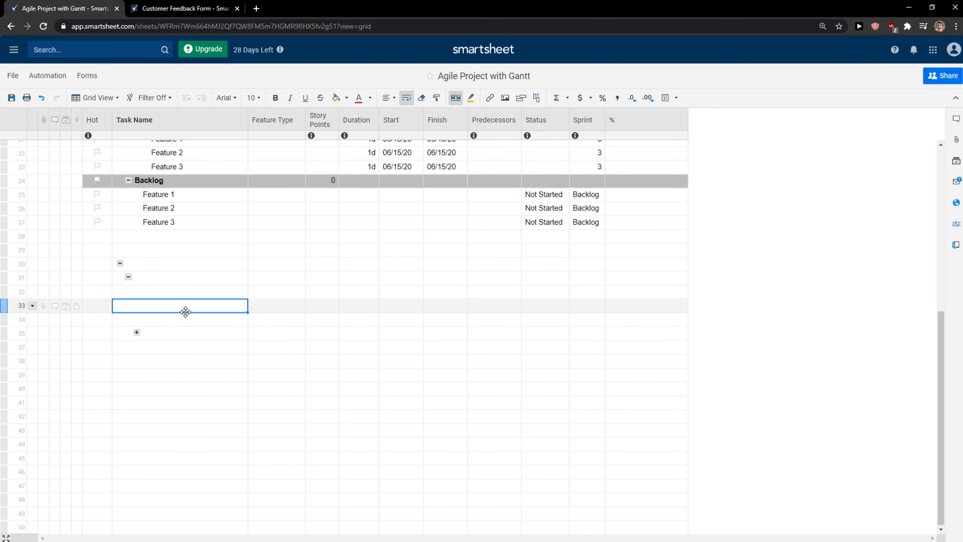
drag(208, 374, 182, 264)
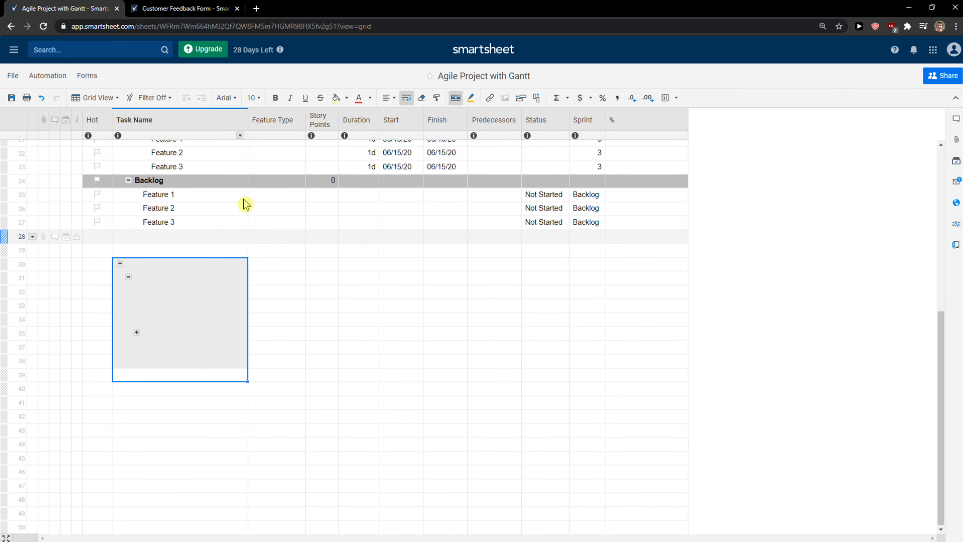
click(397, 98)
click(402, 99)
right_click(125, 282)
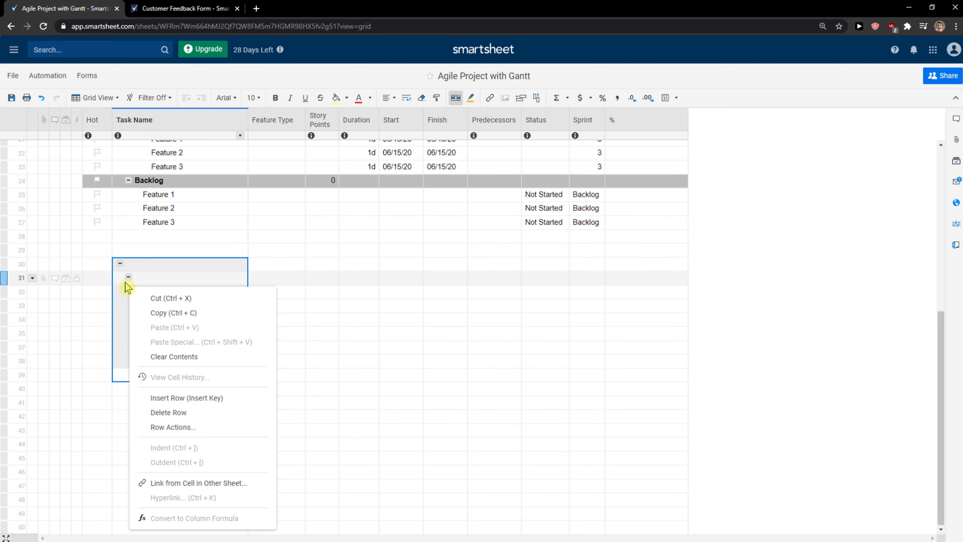
click(122, 429)
Outdent the emptied parent row 35 by two levels.
right_click(146, 335)
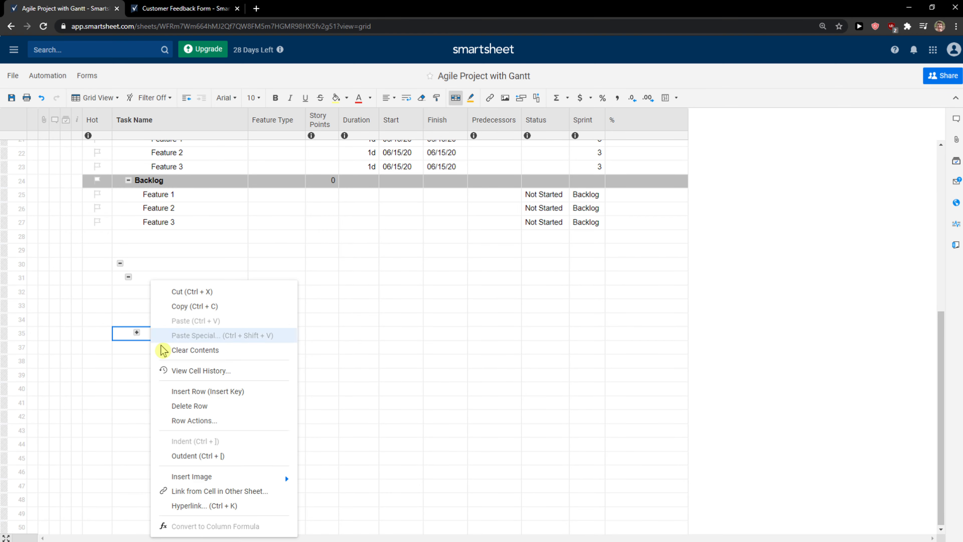
click(174, 456)
right_click(166, 333)
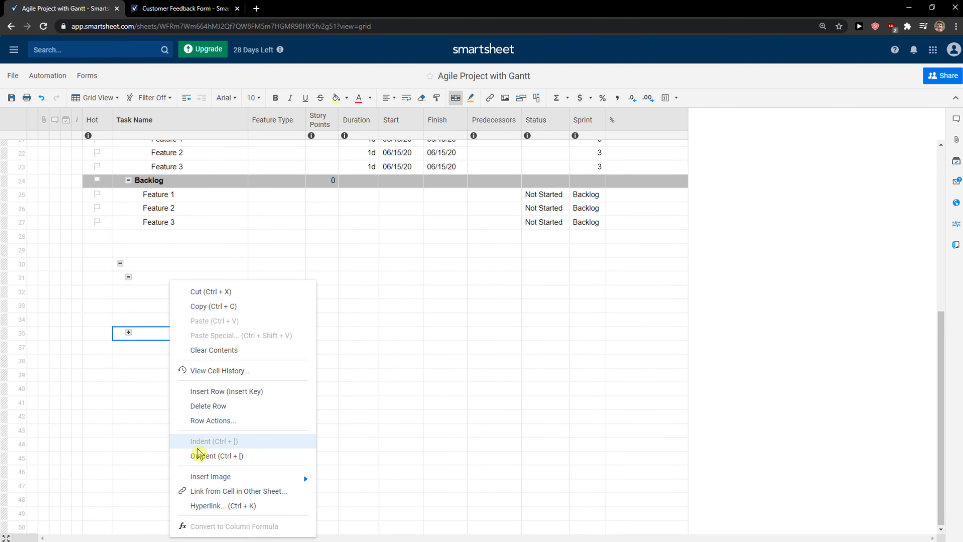
click(197, 455)
right_click(160, 330)
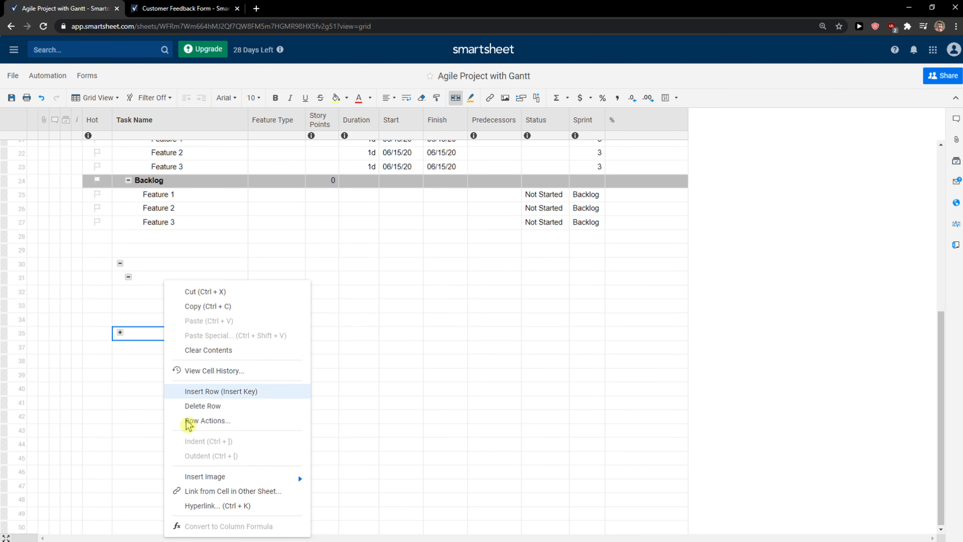
click(137, 430)
Enter "Task" in row 40 and "subtaks" in row 41 of the Task Name column.
click(147, 388)
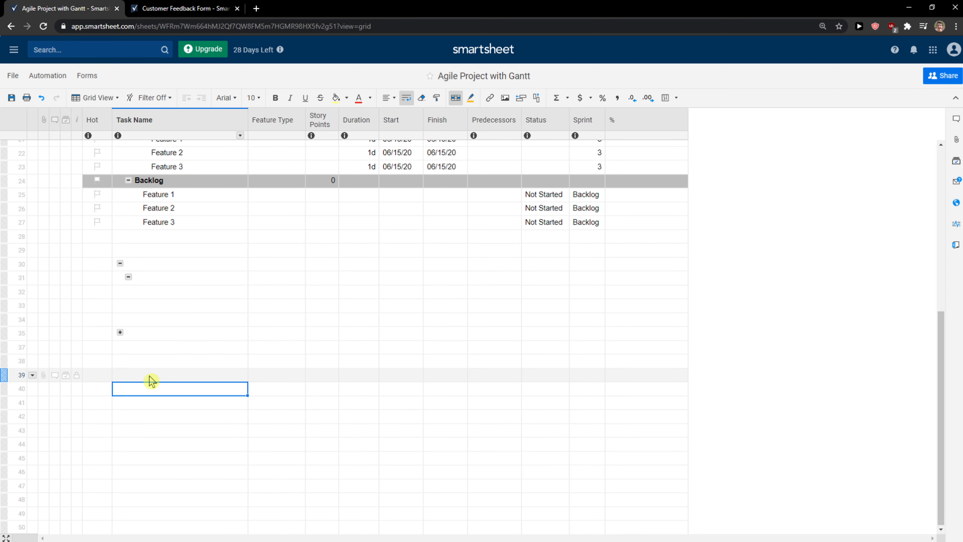
key(Return)
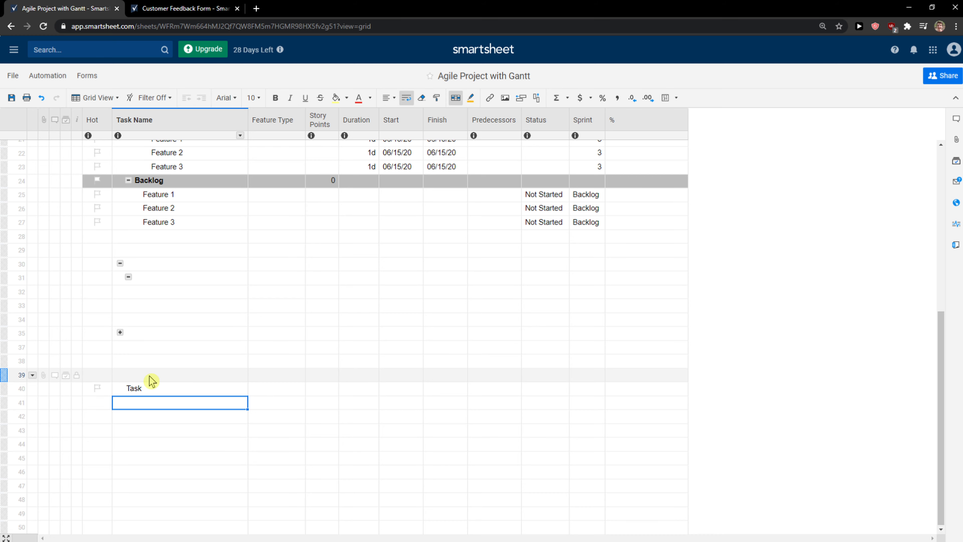
click(180, 388)
click(159, 401)
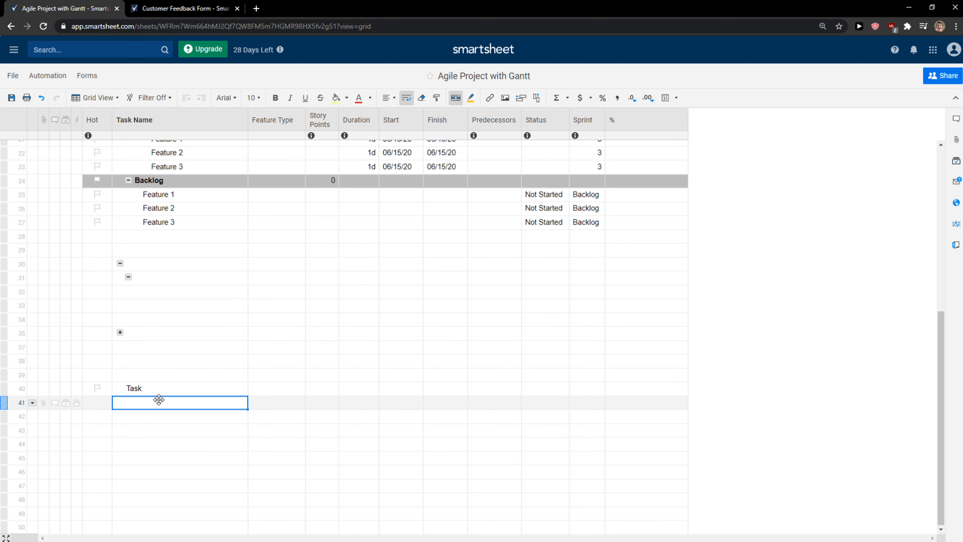
text(subta)
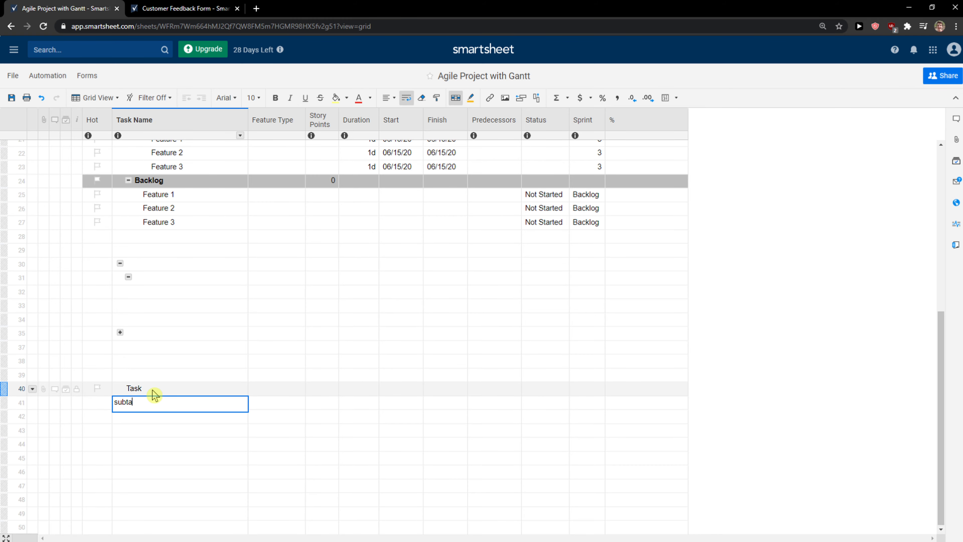
text(ks)
key(Return)
Return to Home without saving the changes and reopen the Agile Project with Gantt sheet from its folder.
click(228, 268)
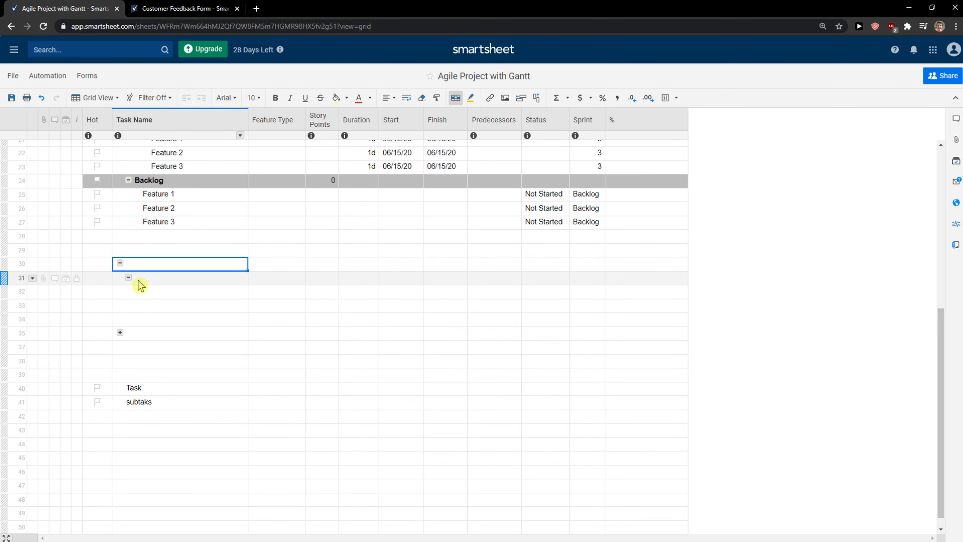
click(12, 54)
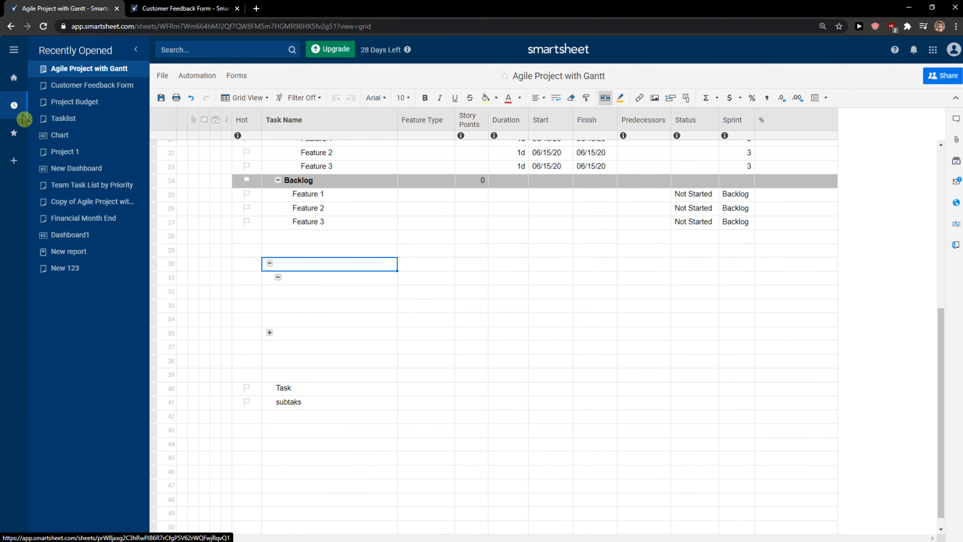
click(14, 78)
click(502, 345)
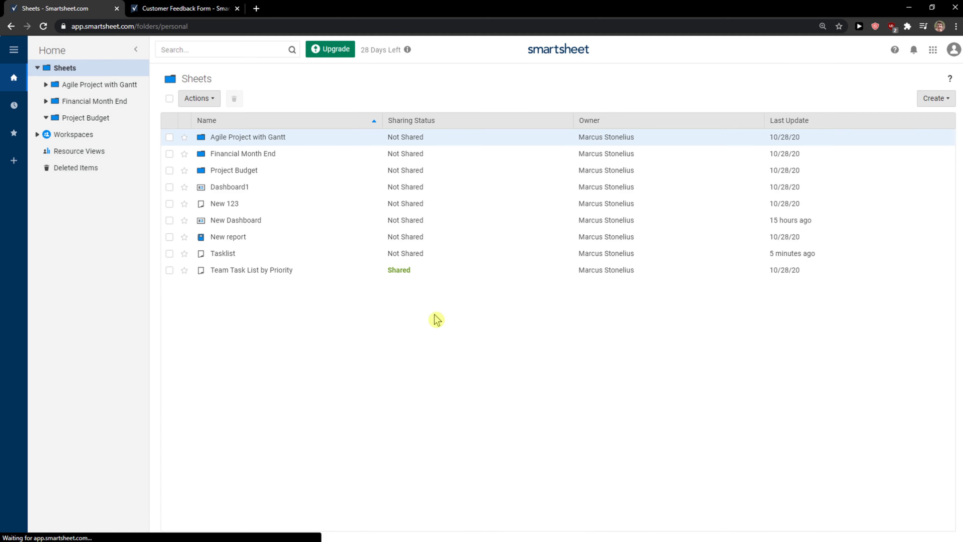
click(95, 86)
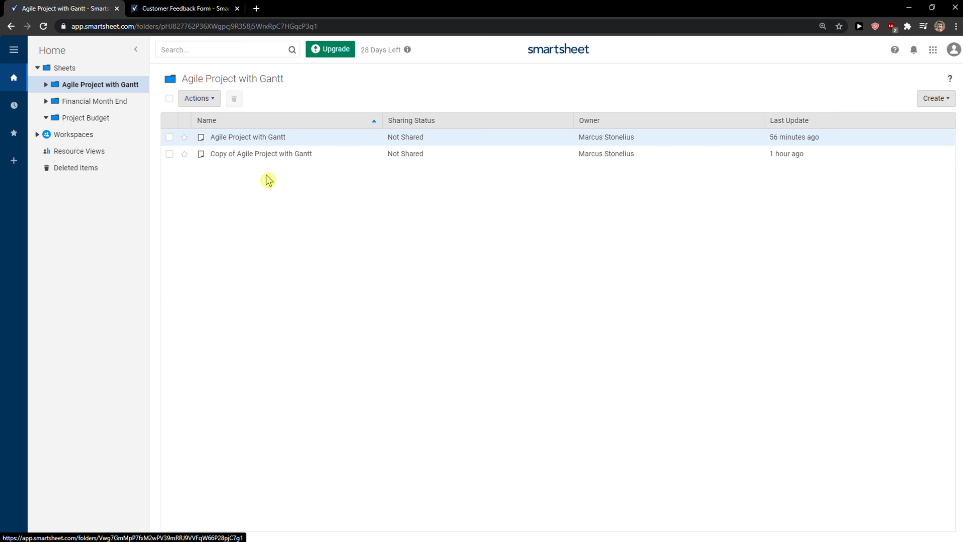
click(251, 137)
click(148, 383)
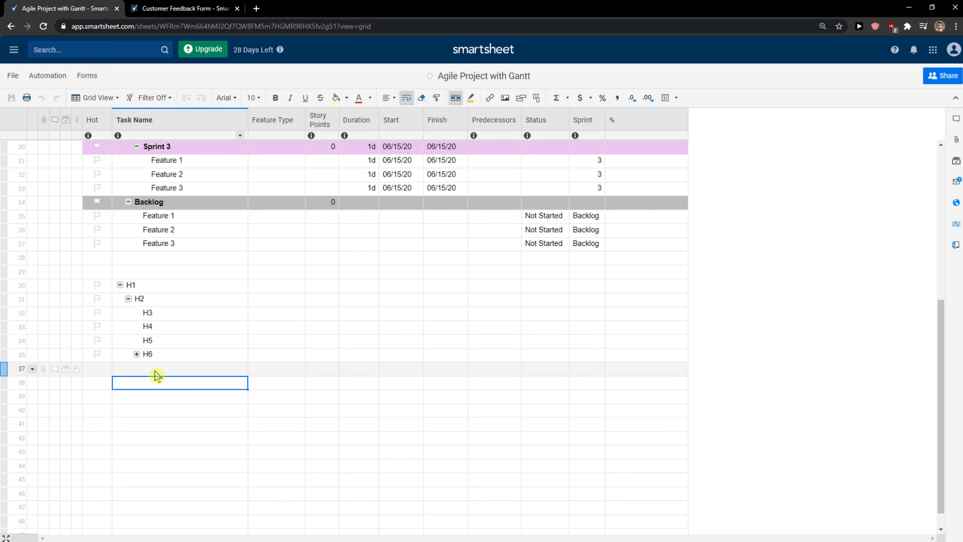
Collapse the H1 parent in row 30 and delete that row together with all rows indented beneath it.
click(168, 289)
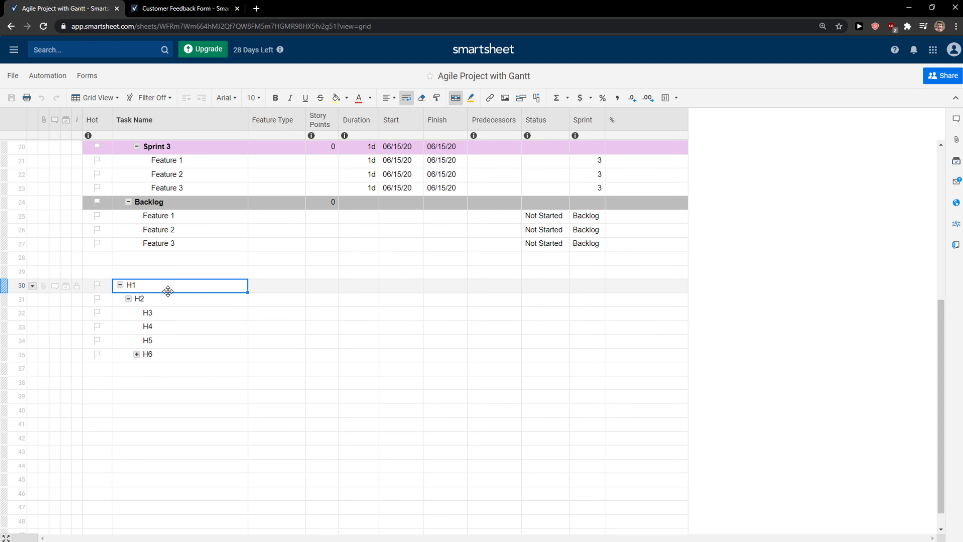
click(119, 287)
right_click(133, 334)
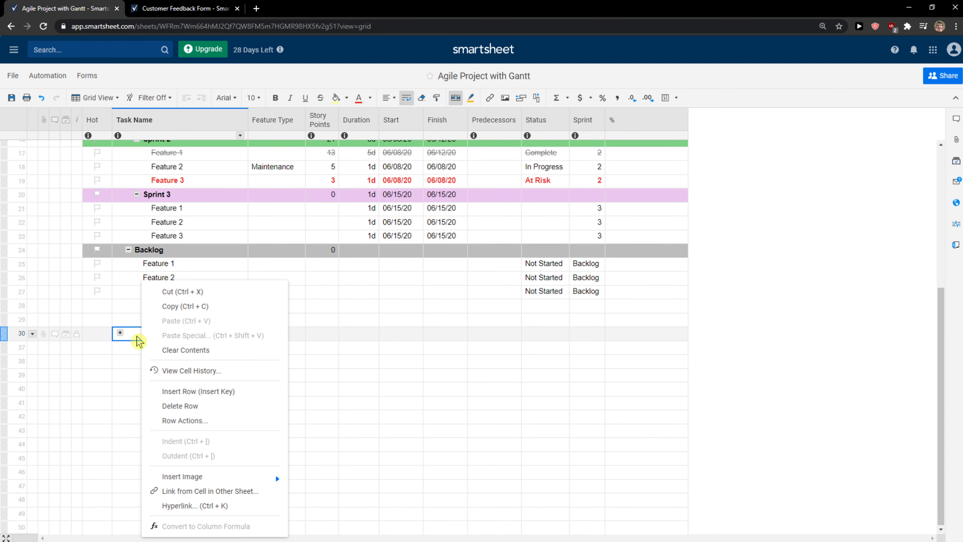
click(178, 406)
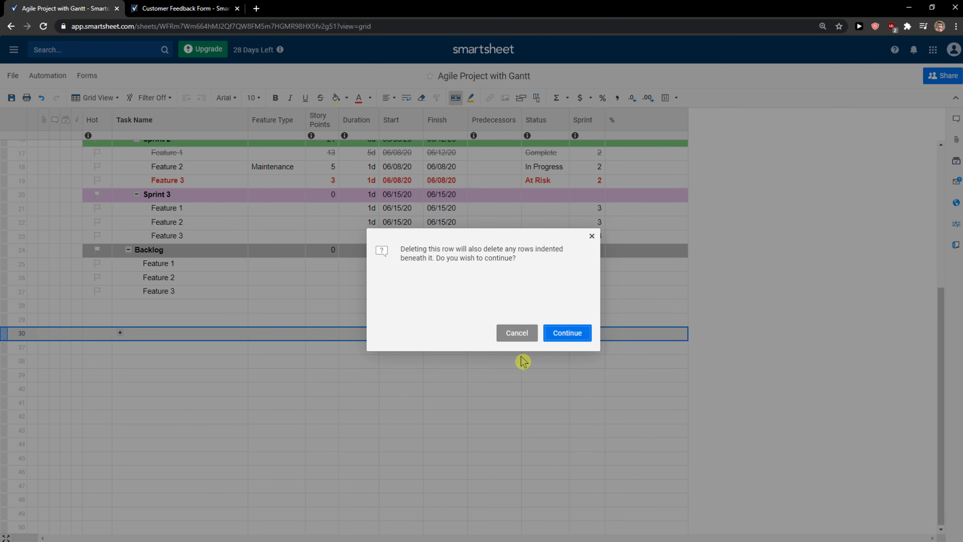
click(571, 332)
Enter "Task 1" in the Task Name column of row 29.
click(211, 334)
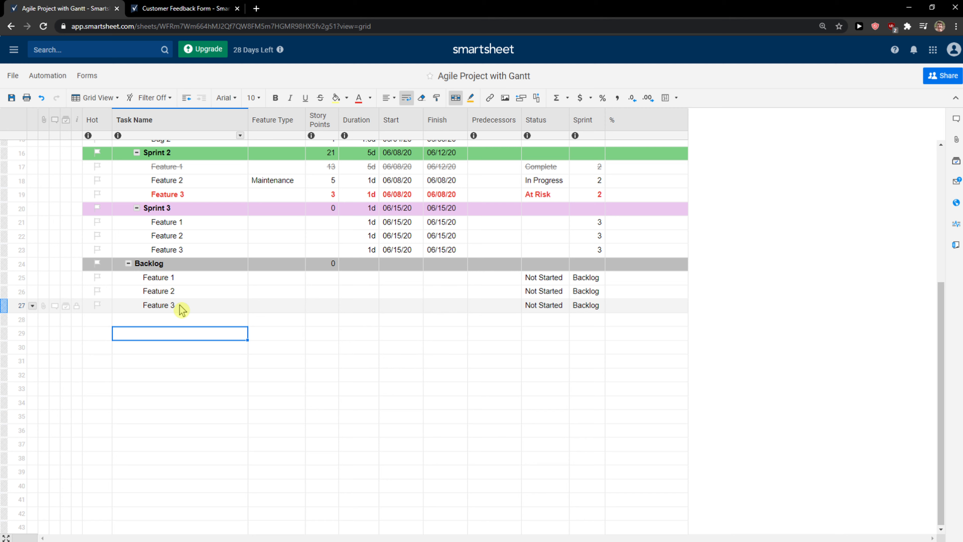
text(Task 1)
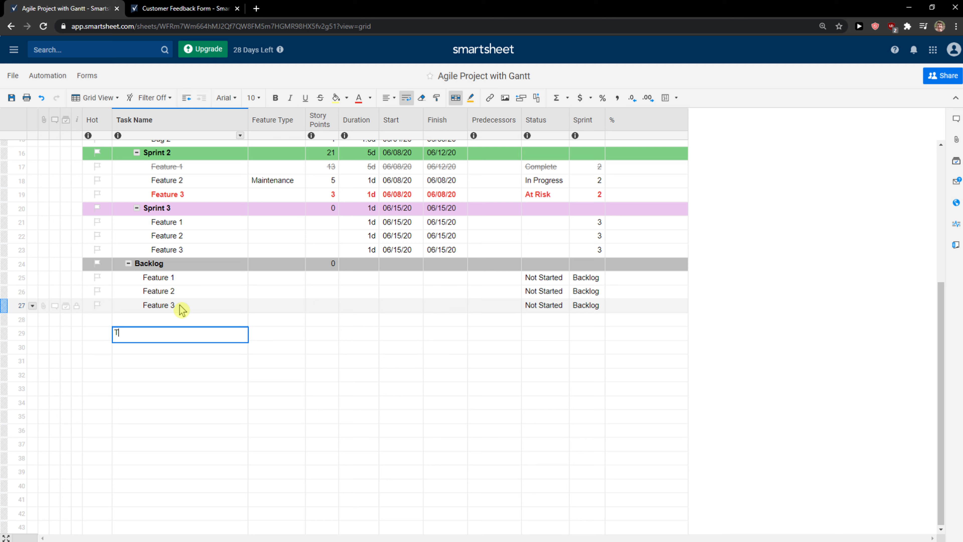
click(114, 360)
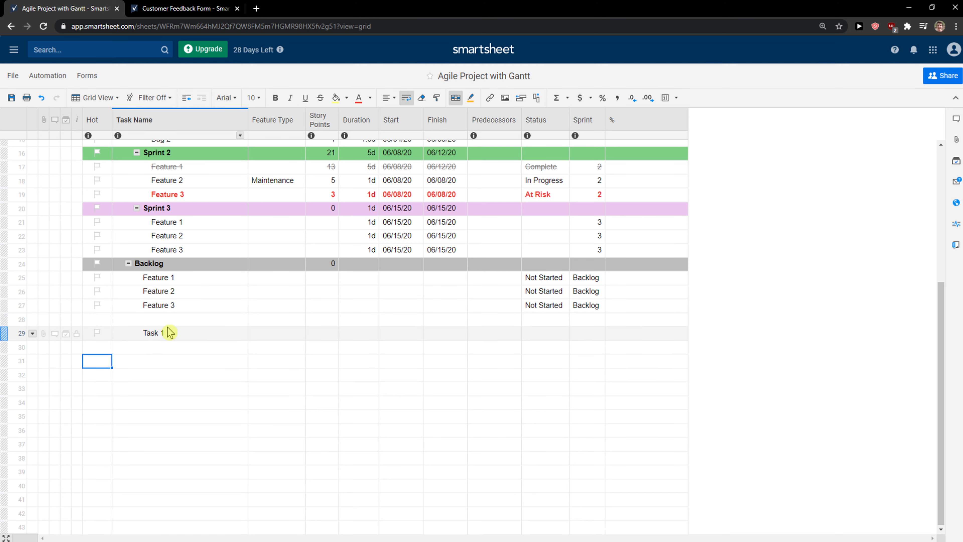
Outdent Task 1 in row 29 by two levels, and undo the outdenting.
click(154, 336)
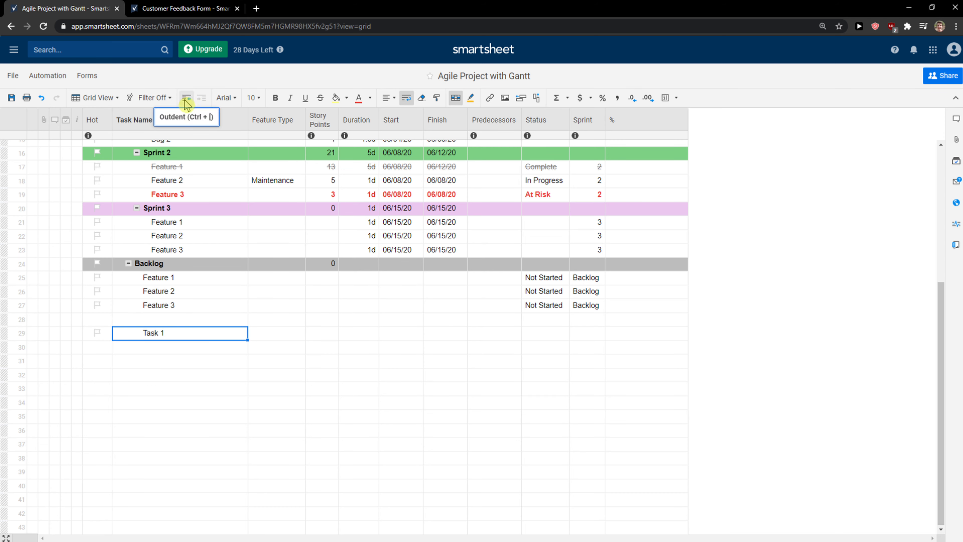
click(186, 99)
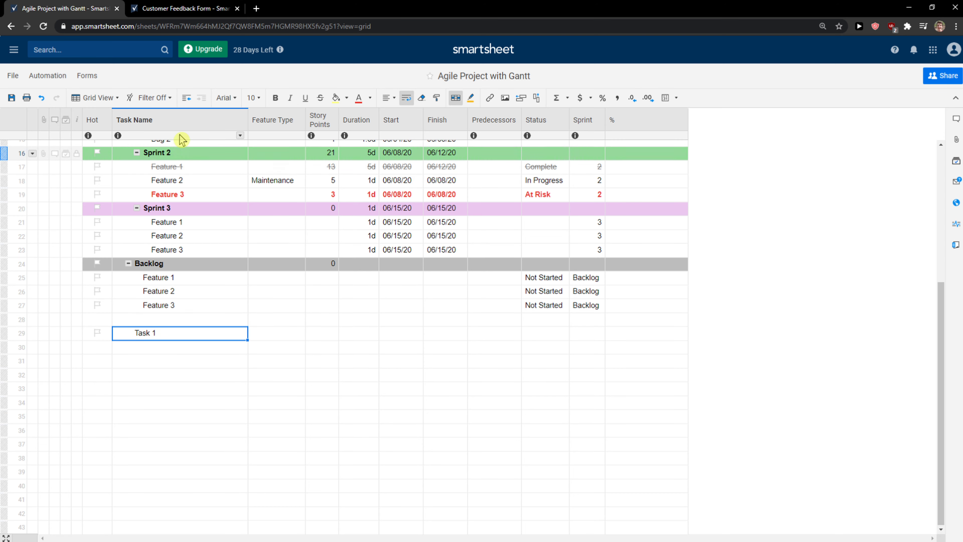
click(186, 99)
right_click(132, 332)
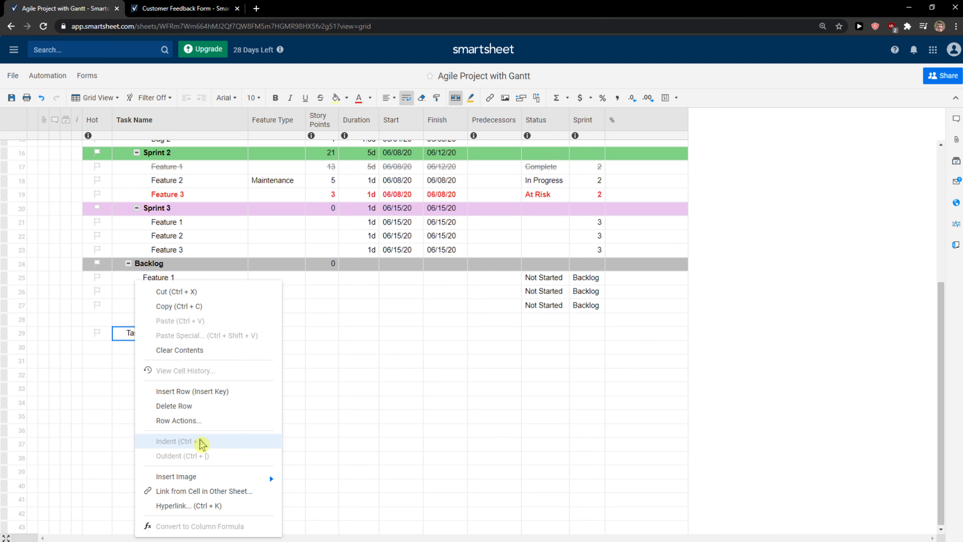
click(119, 344)
click(132, 317)
click(135, 328)
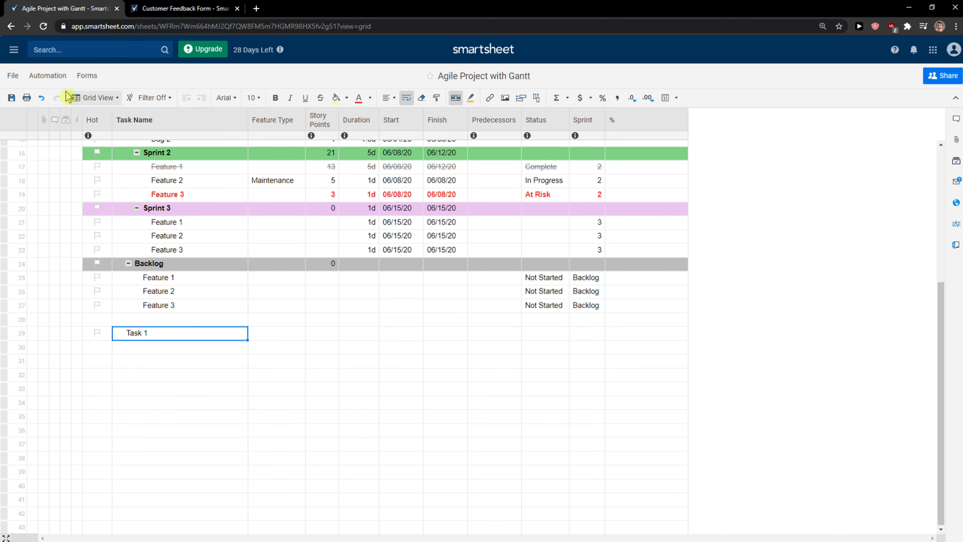
click(42, 97)
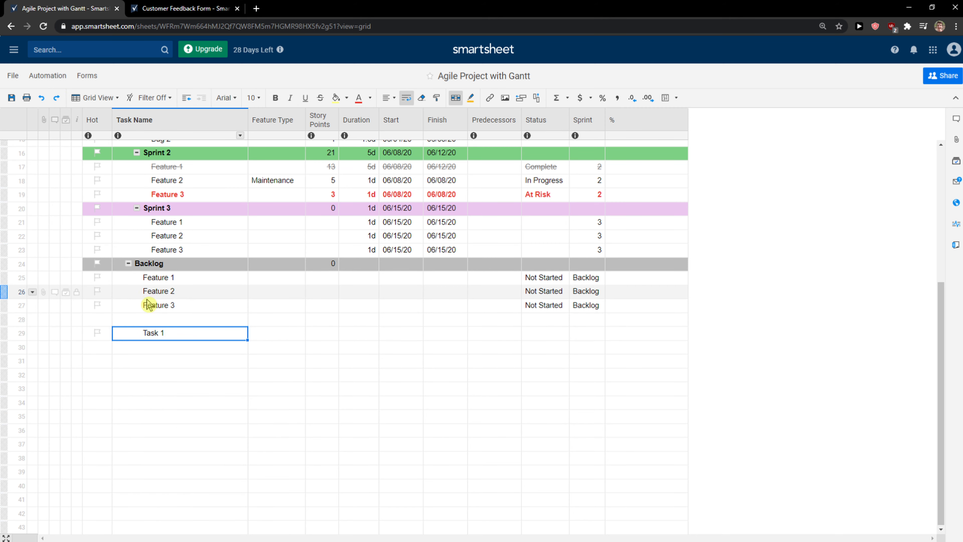
Outdent Task 1 by one level and enter "Task 2" in row 30 directly below it.
right_click(140, 333)
click(193, 457)
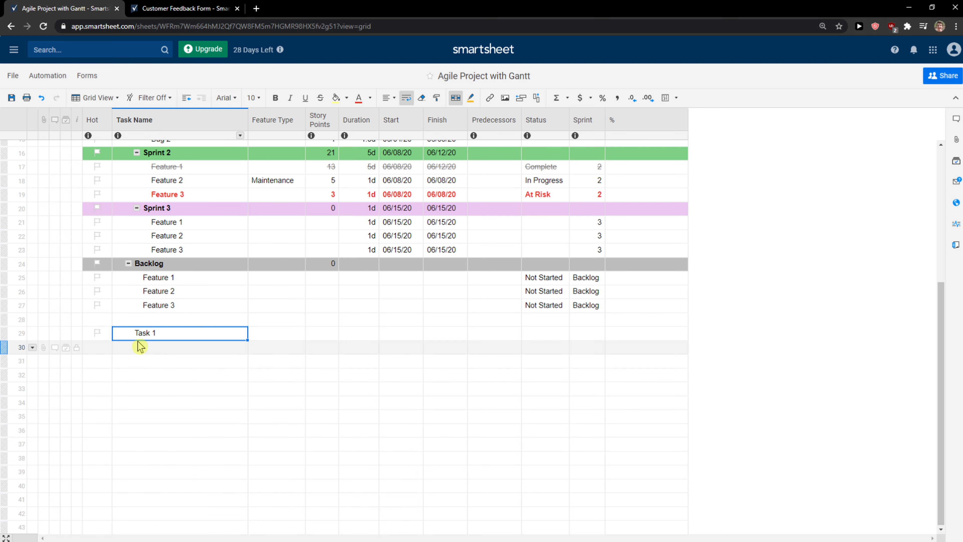
click(137, 350)
text(T)
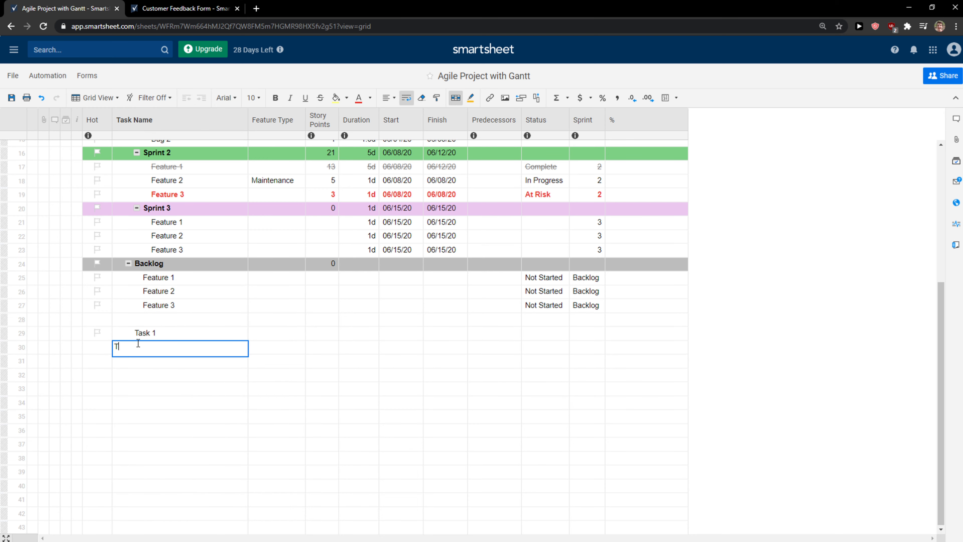
text(ask 2)
key(Return)
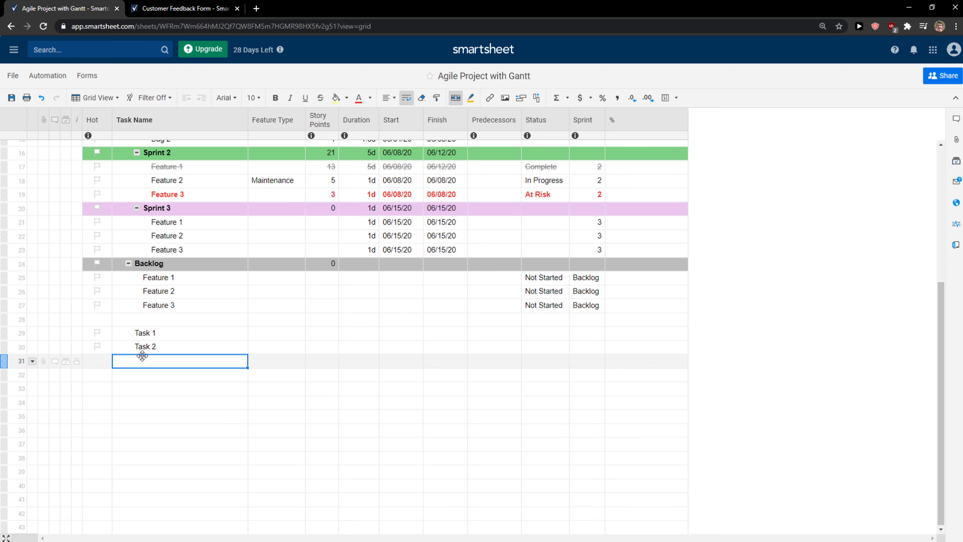
Indent Task 2 as a child of Task 1, and test the parent row by collapsing and expanding it.
click(140, 347)
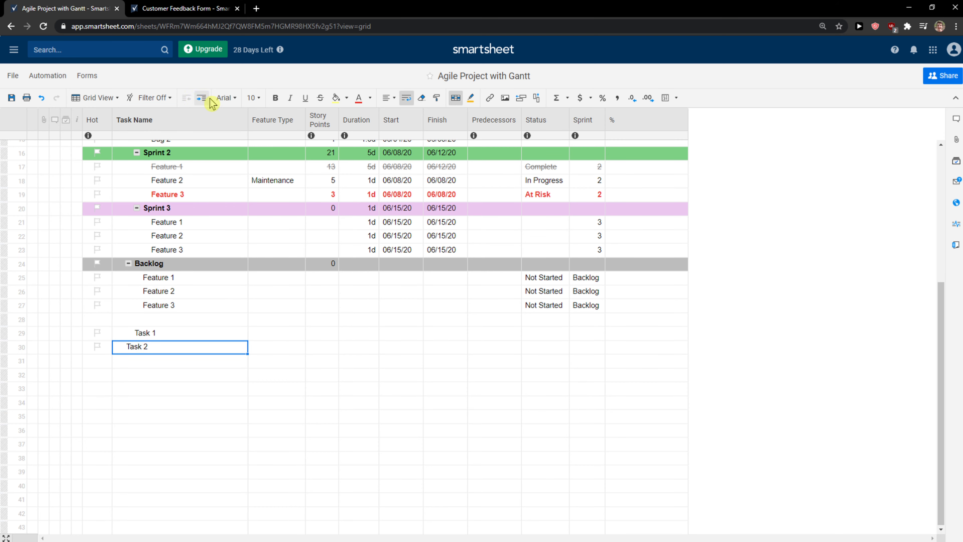
click(202, 98)
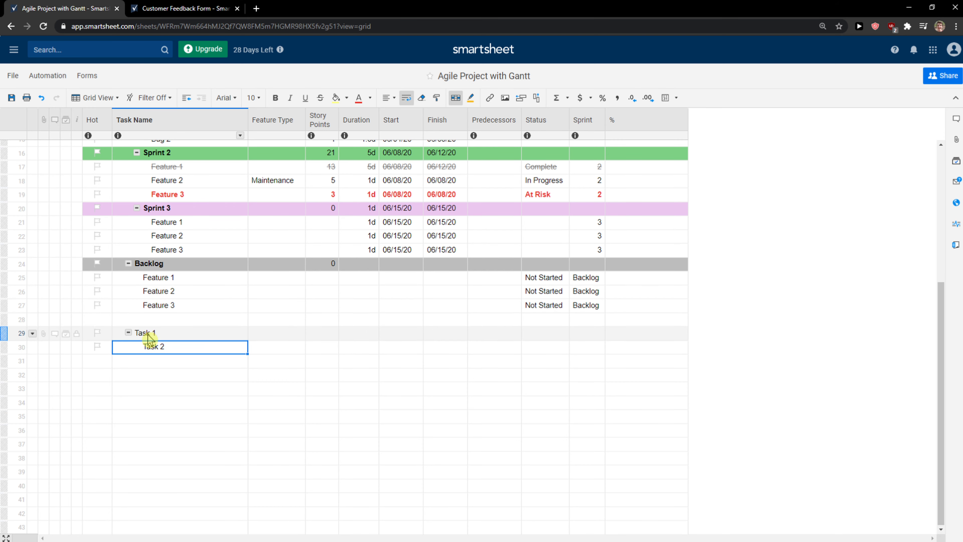
click(129, 332)
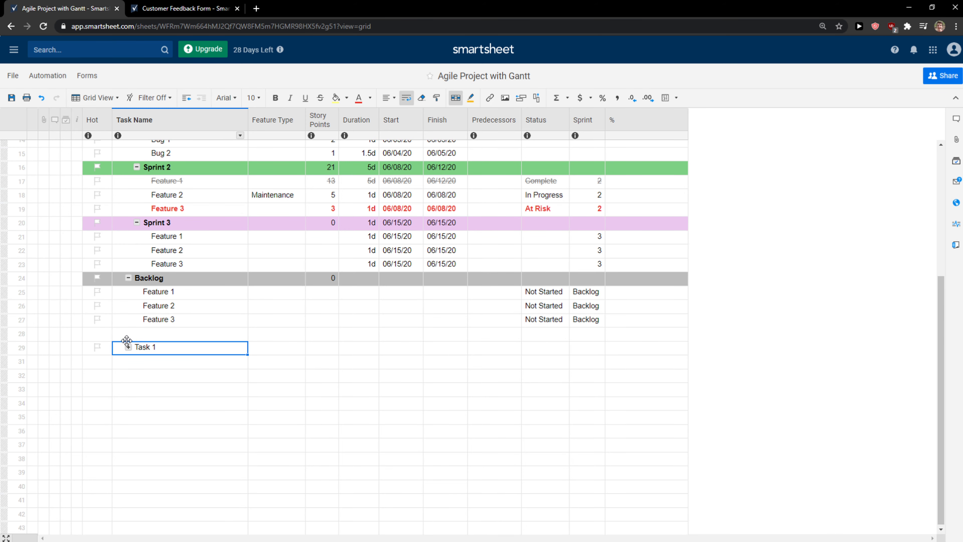
click(129, 347)
click(145, 360)
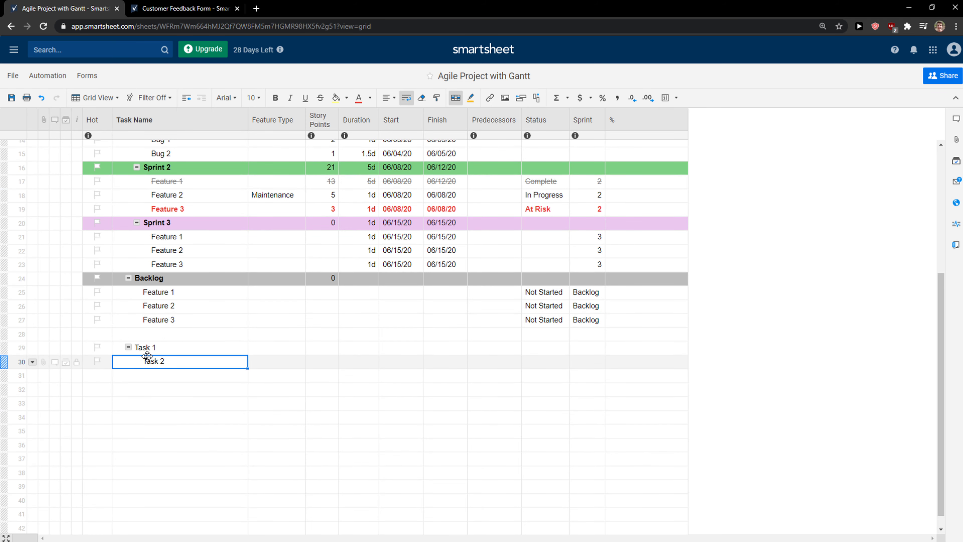
click(128, 348)
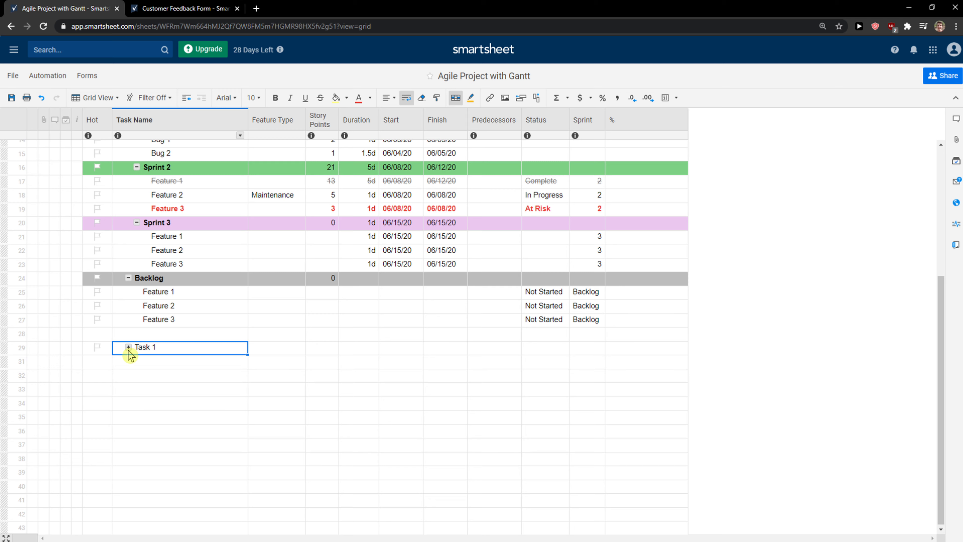
click(128, 347)
Rename Task 2 in row 30 as "subTask 2" and enter "subtask 3" in row 31 below it.
click(145, 361)
click(146, 362)
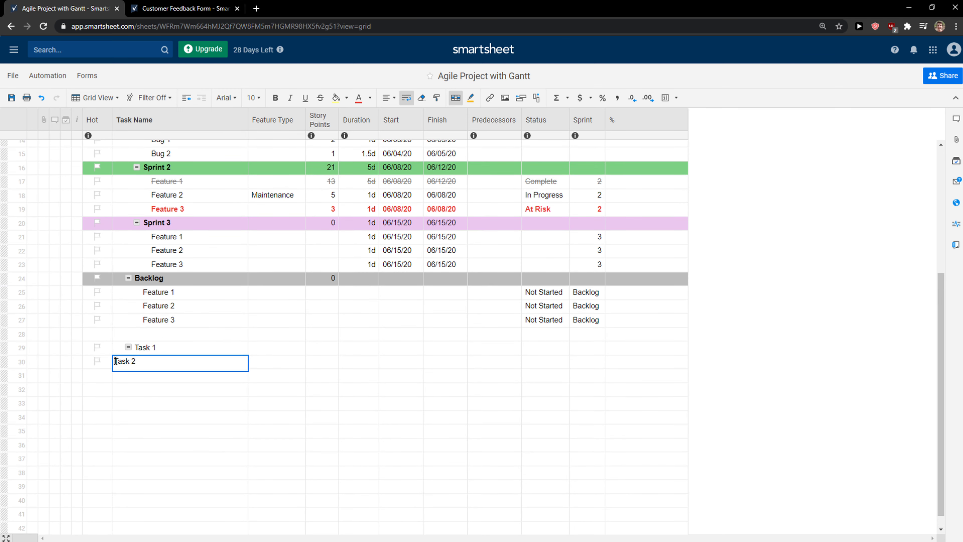
text(sub)
key(Return)
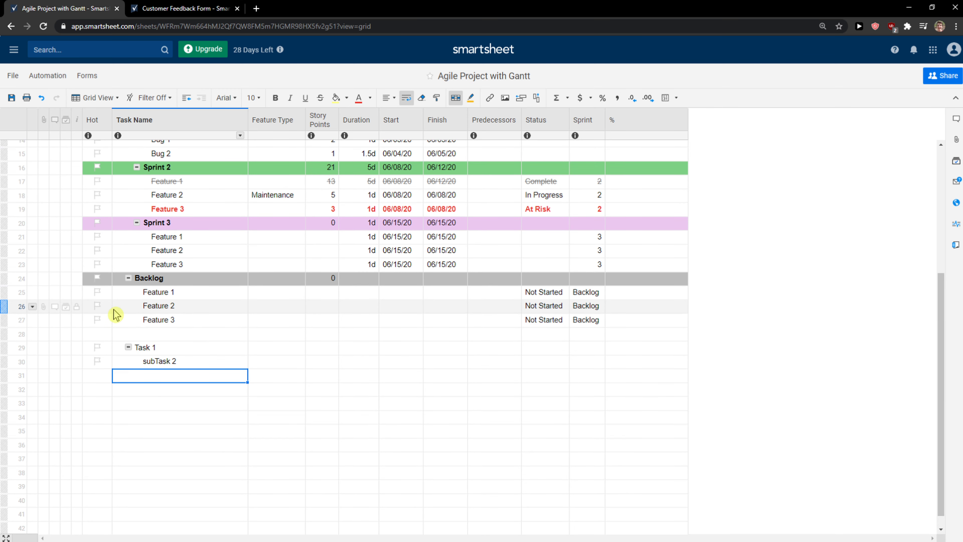
click(173, 382)
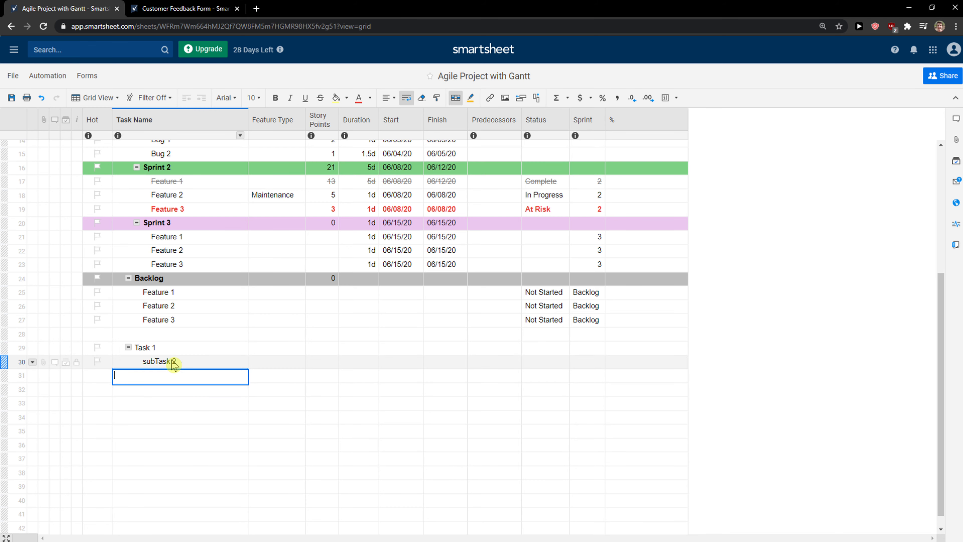
text(subtask 3)
key(Return)
Collapse and re-expand Task 1 to check that both subtasks belong to it.
click(128, 352)
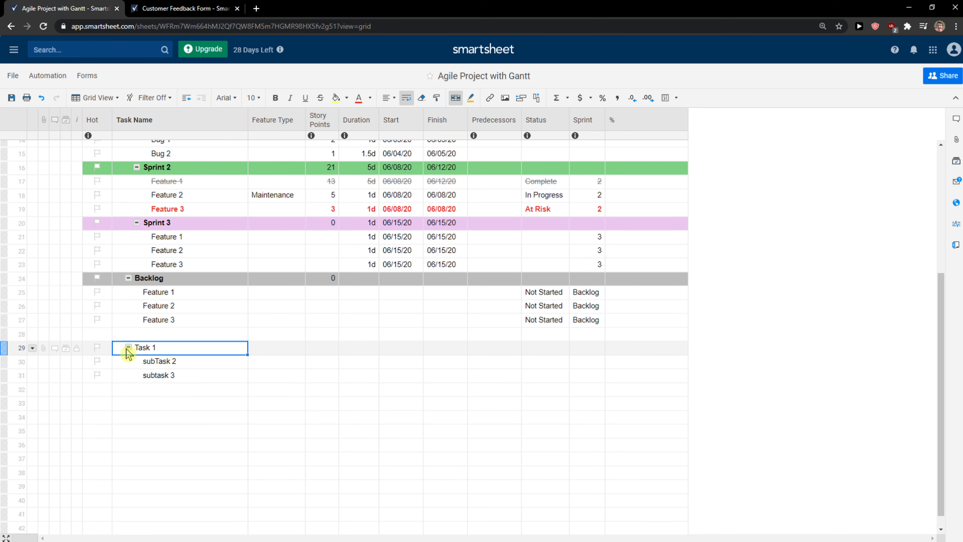
click(128, 348)
click(129, 359)
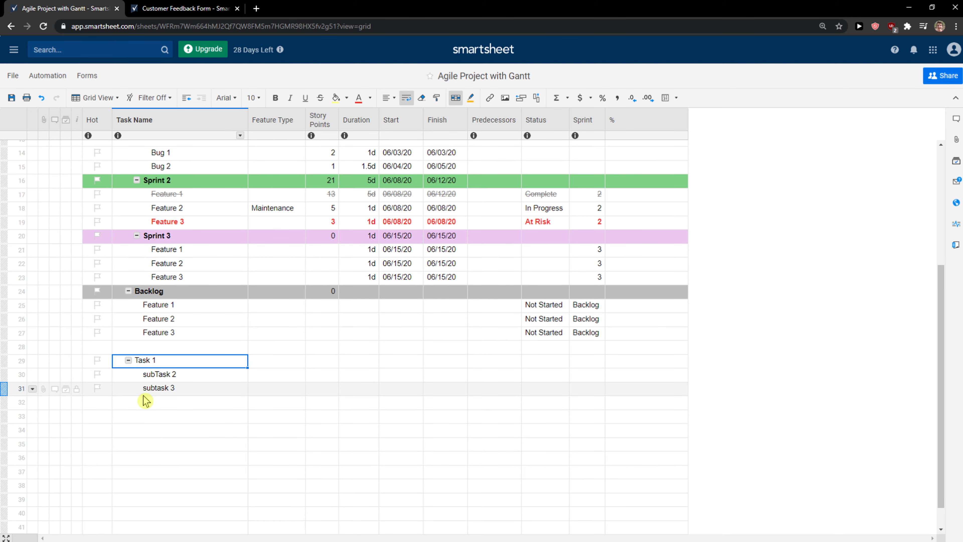
Enter "subtask4" in row 32 and indent it one level as a child of subtask 3.
click(149, 400)
text(subtask4)
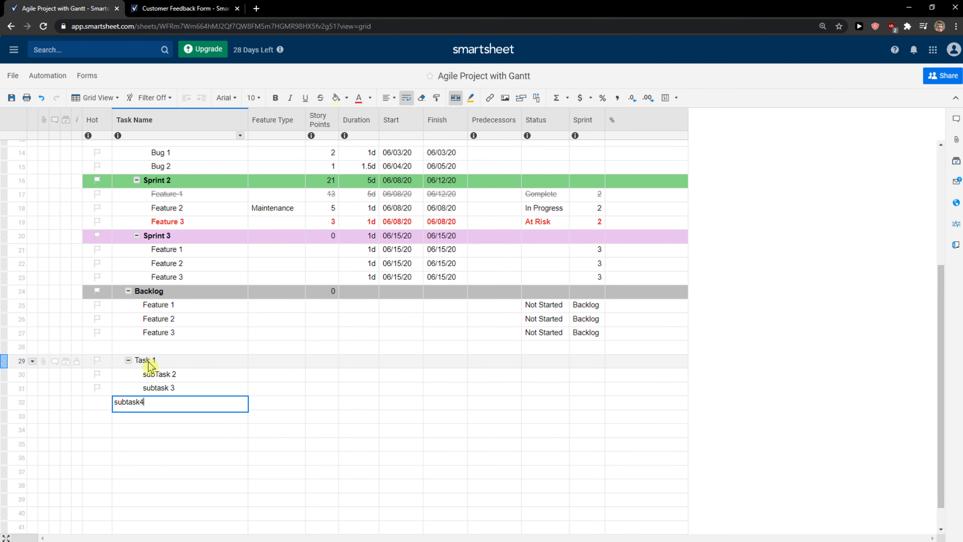
key(Return)
click(148, 405)
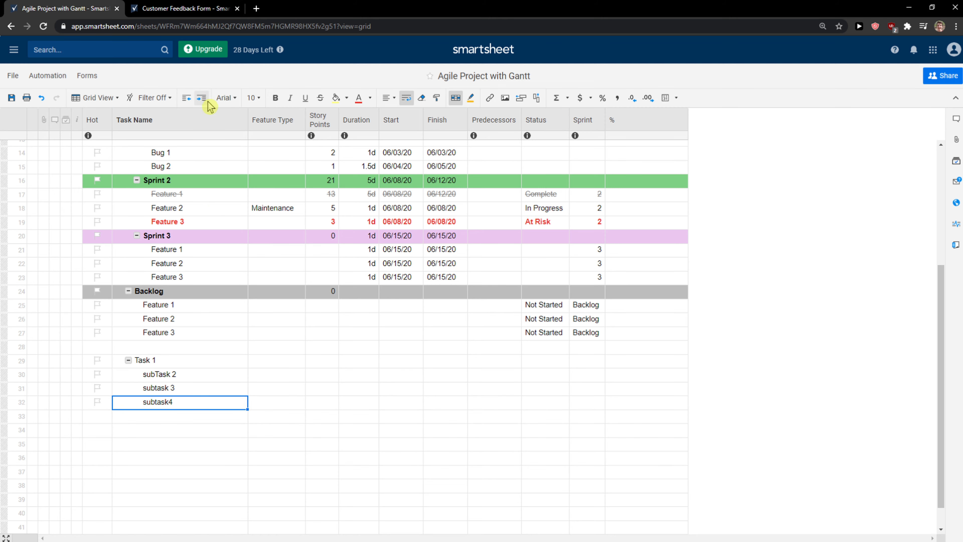
click(207, 100)
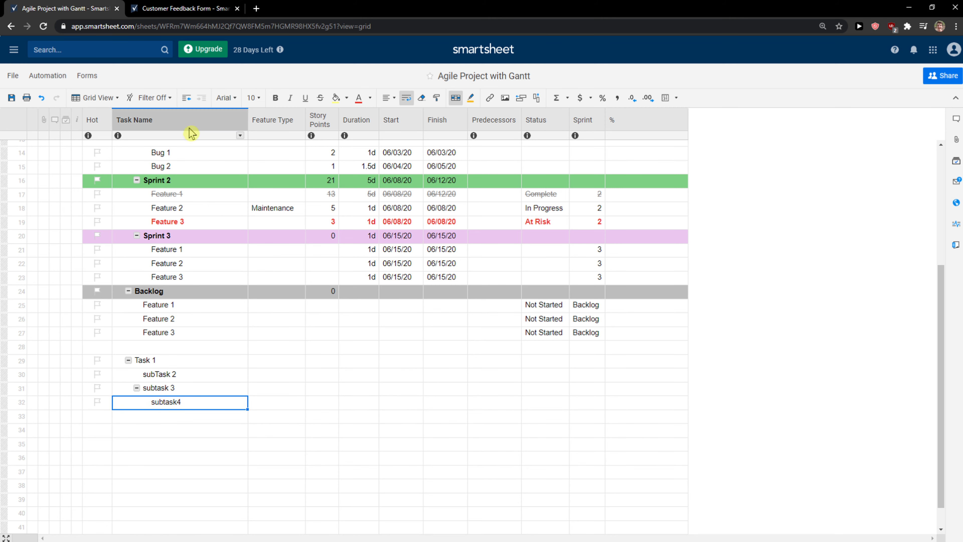
Rename the entry in row 32 as "subsubtask4".
click(148, 401)
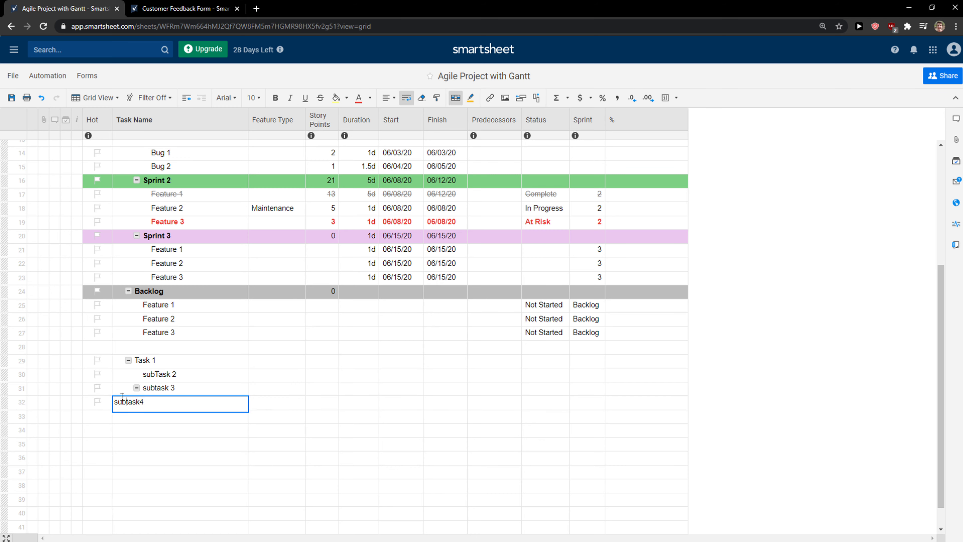
text(sub)
key(Return)
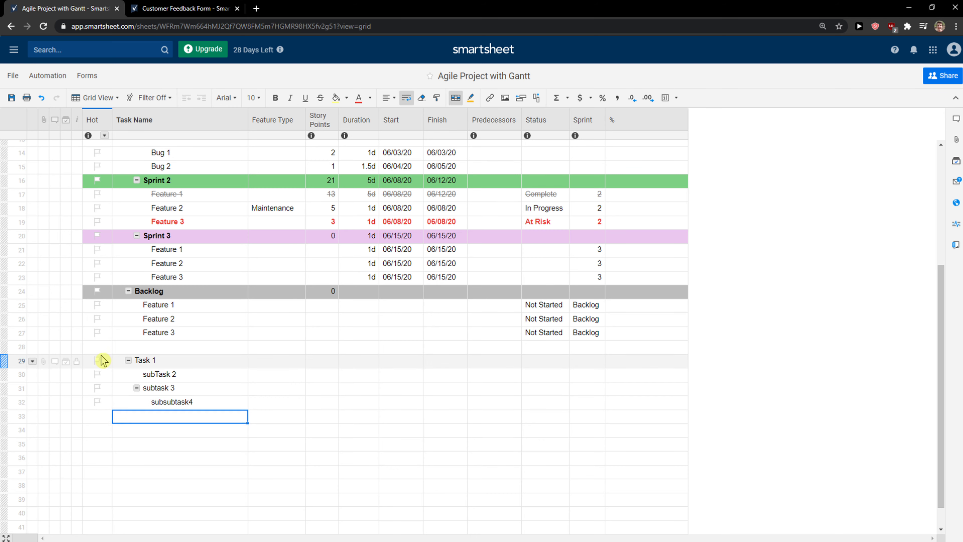
Collapse and expand the Task 1 and subtask 3 parent rows to examine the nested hierarchy.
click(129, 360)
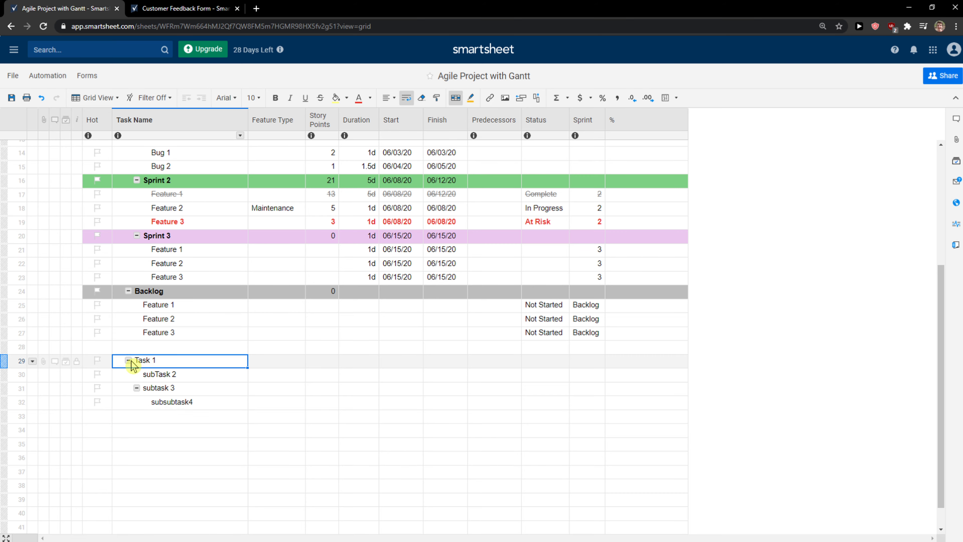
click(129, 374)
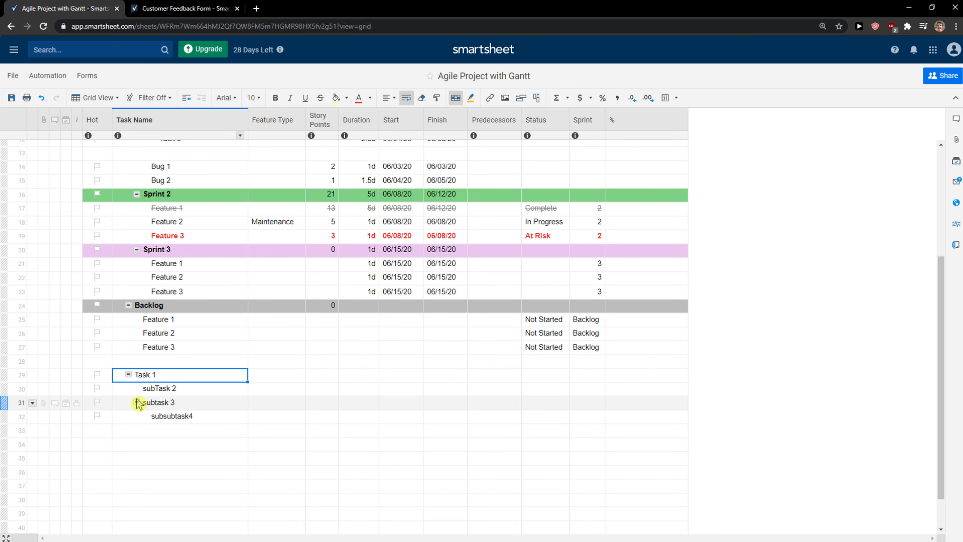
click(135, 391)
click(129, 375)
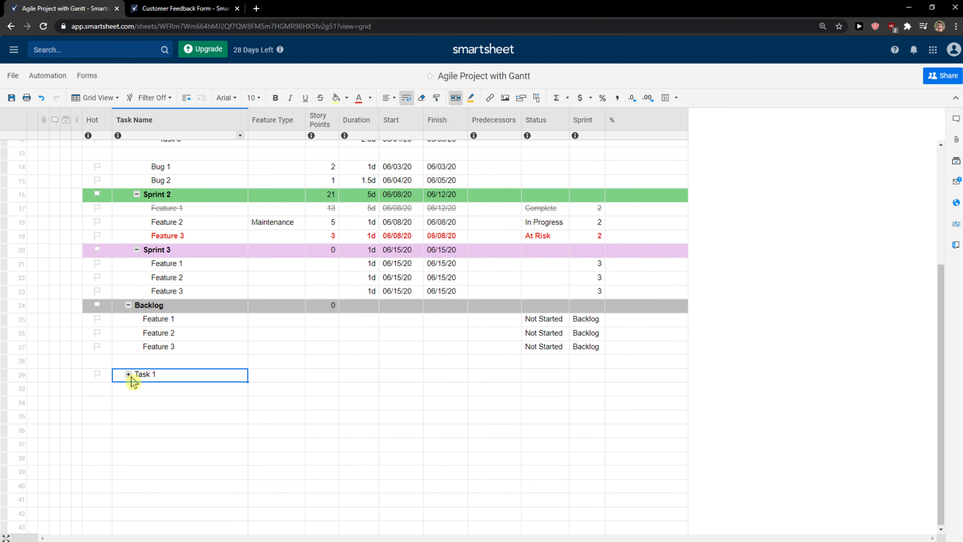
click(129, 375)
click(137, 402)
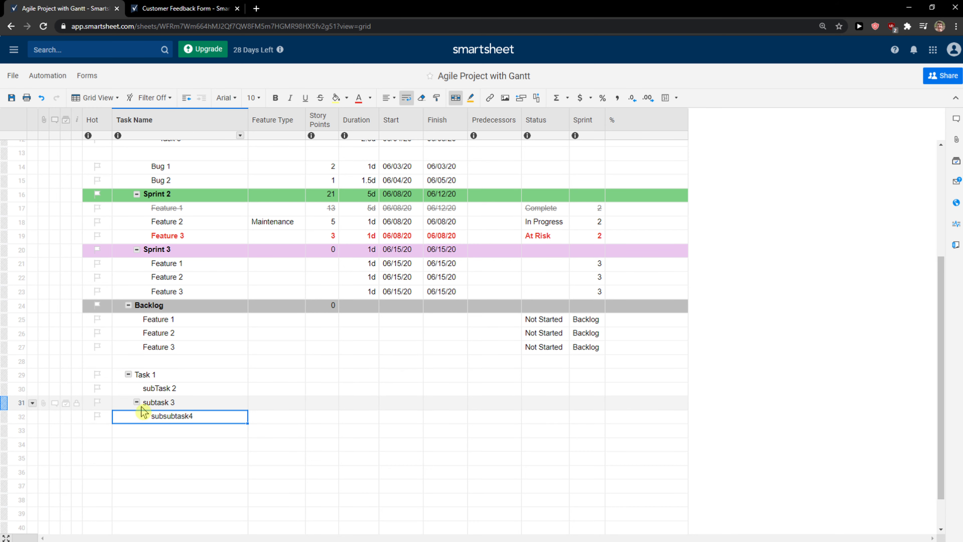
click(137, 403)
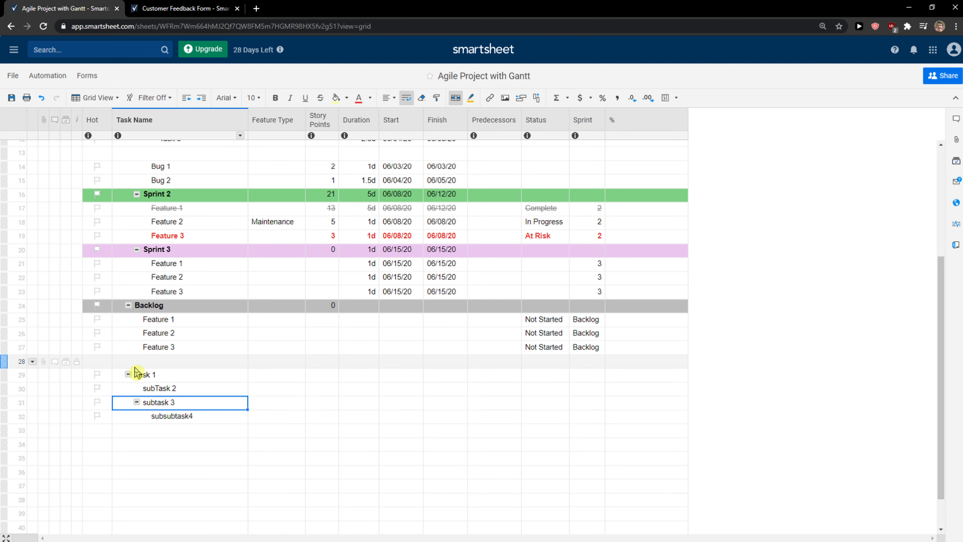
click(136, 402)
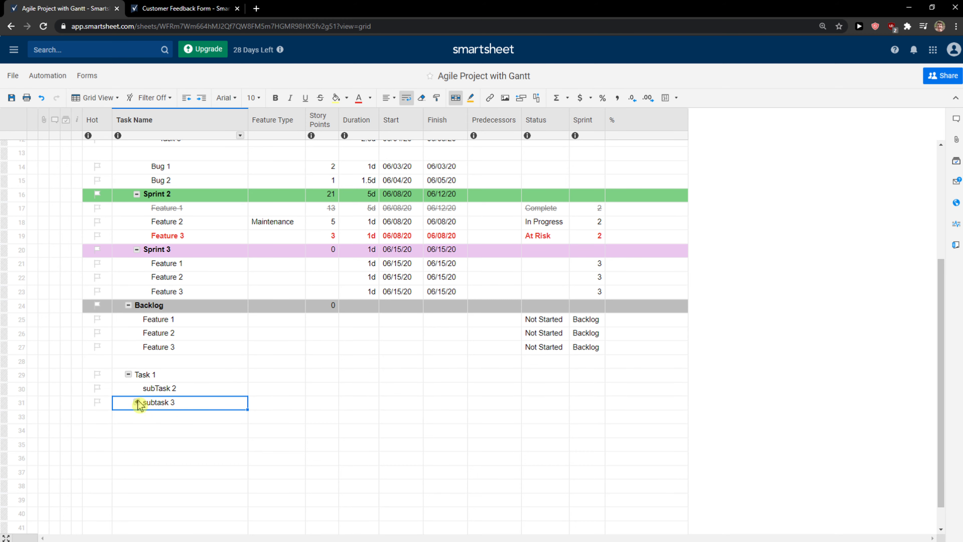
Collapse and re-expand Task 1 and subtask 3, and look over the whole sheet's row hierarchy.
click(129, 376)
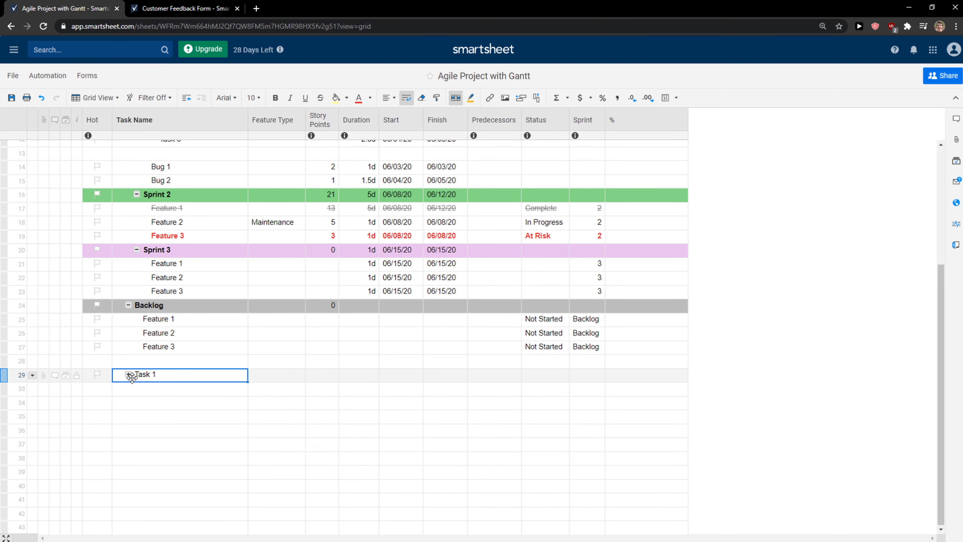
click(128, 375)
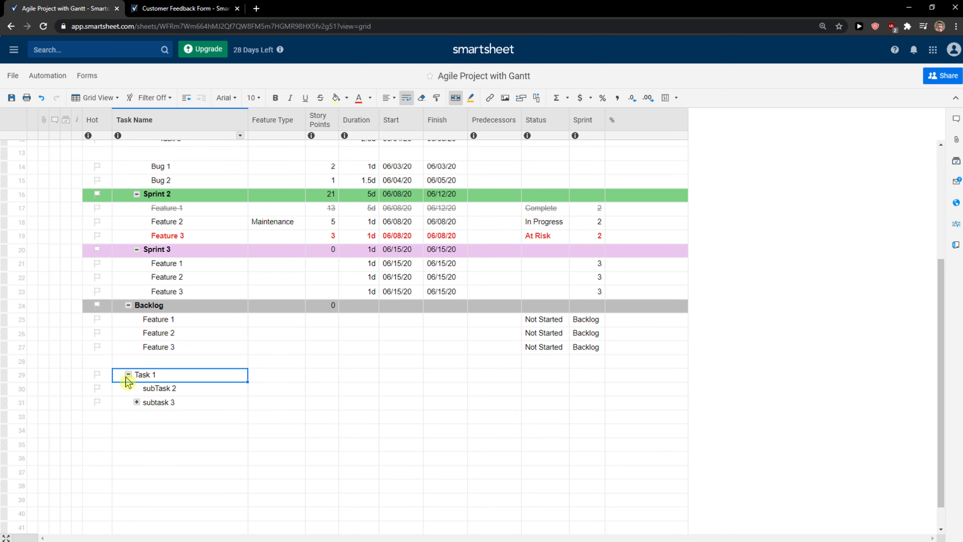
click(137, 401)
scroll(174, 353, up, 3)
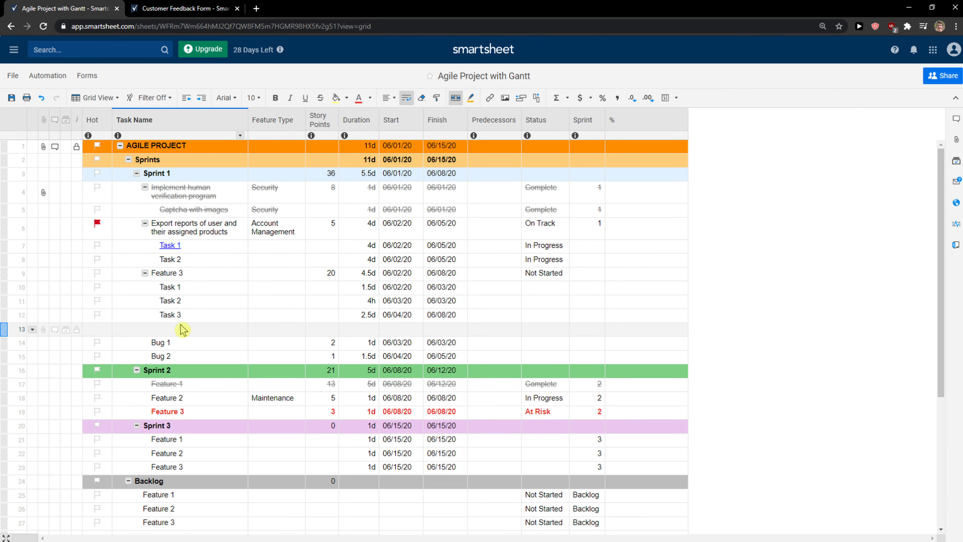
scroll(191, 324, down, 2)
scroll(488, 157, up, 3)
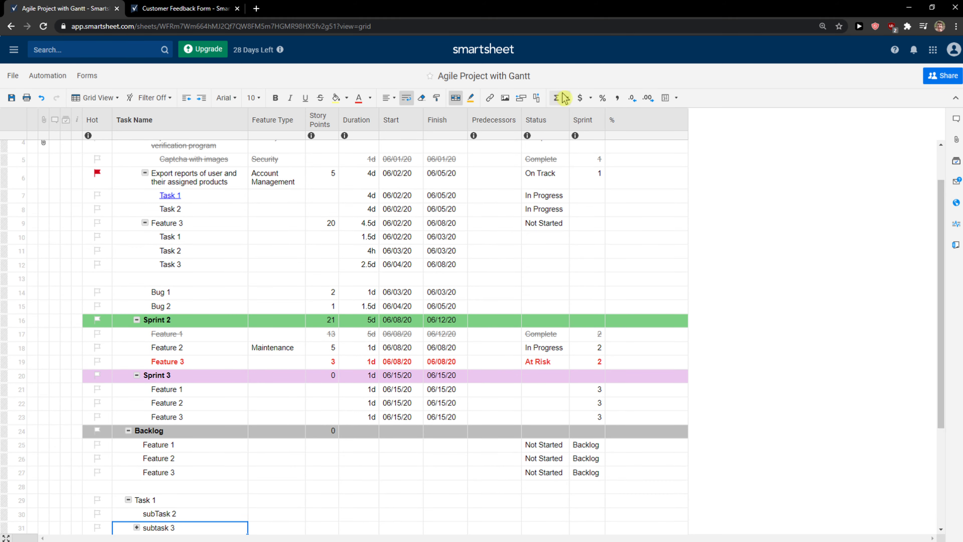
scroll(326, 334, down, 2)
Check which column types are offered for inserting a new column, without adding one.
click(148, 493)
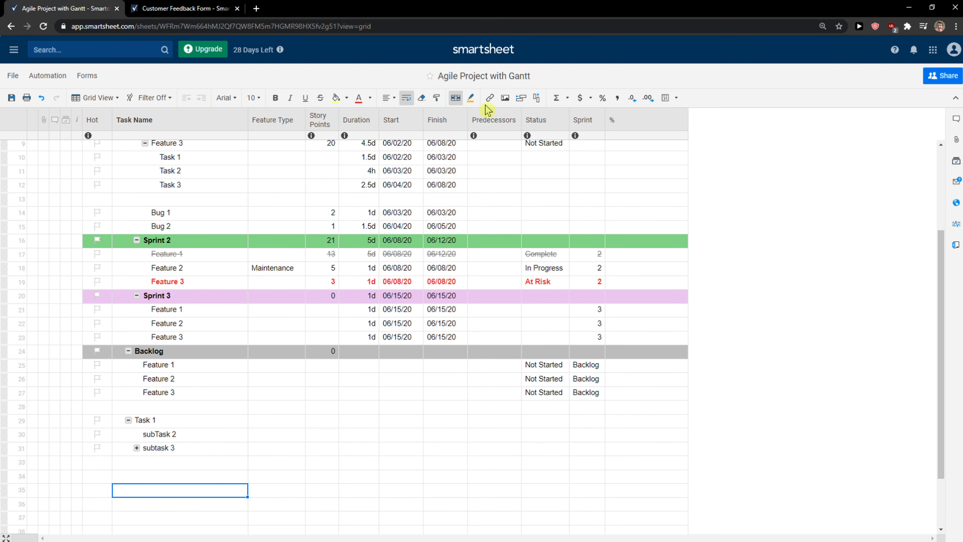
click(537, 99)
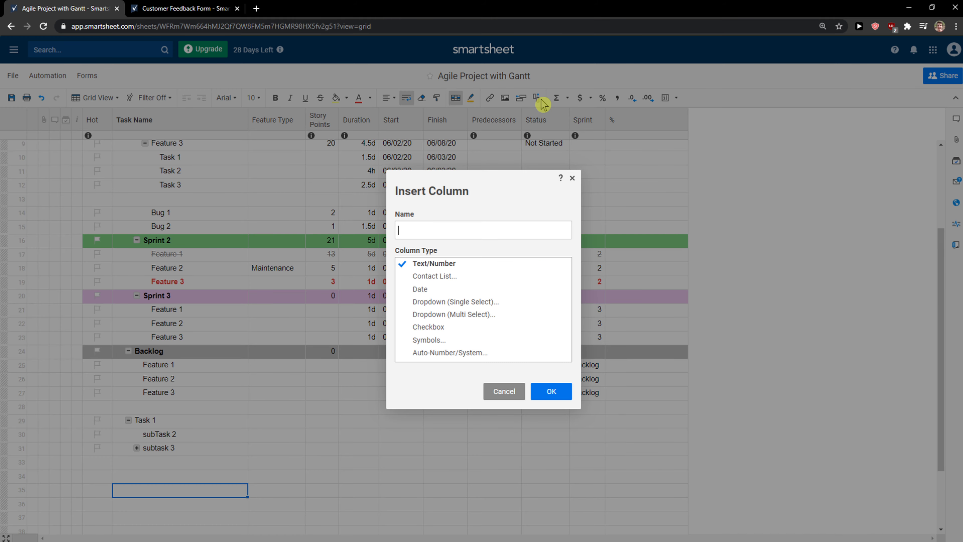
click(573, 179)
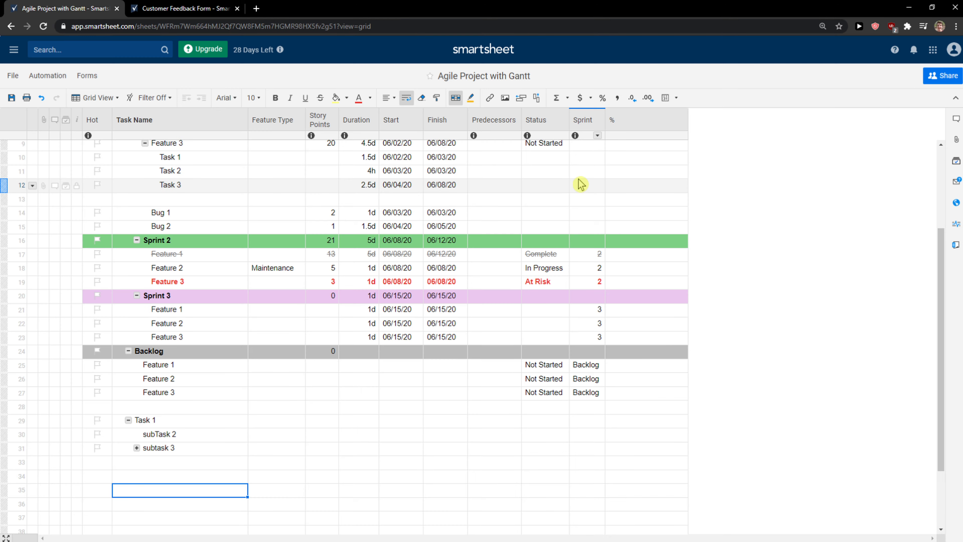
Switch the Agile Project sheet to Gantt View and inspect the timeline bar of the "Export reports of user and their assigned products" row.
scroll(584, 184, up, 3)
click(543, 196)
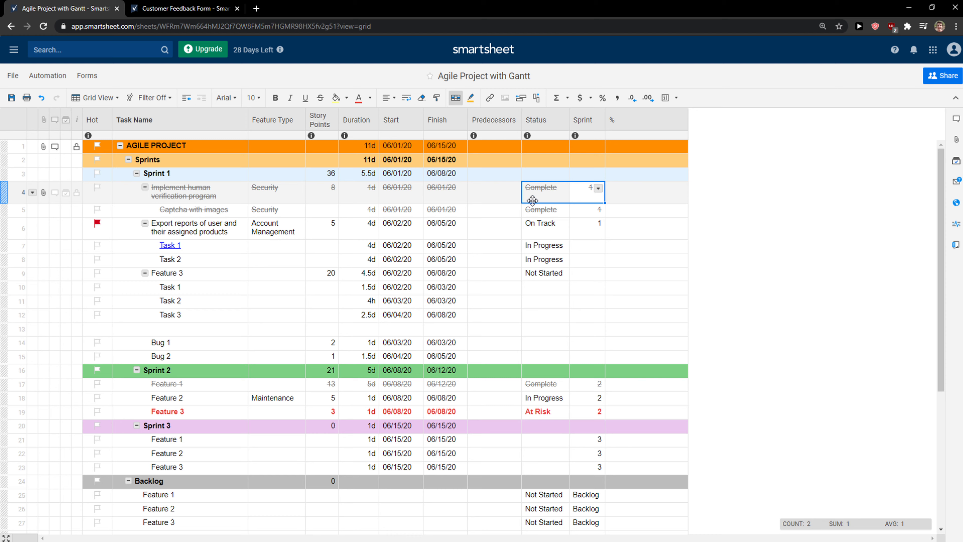
click(95, 98)
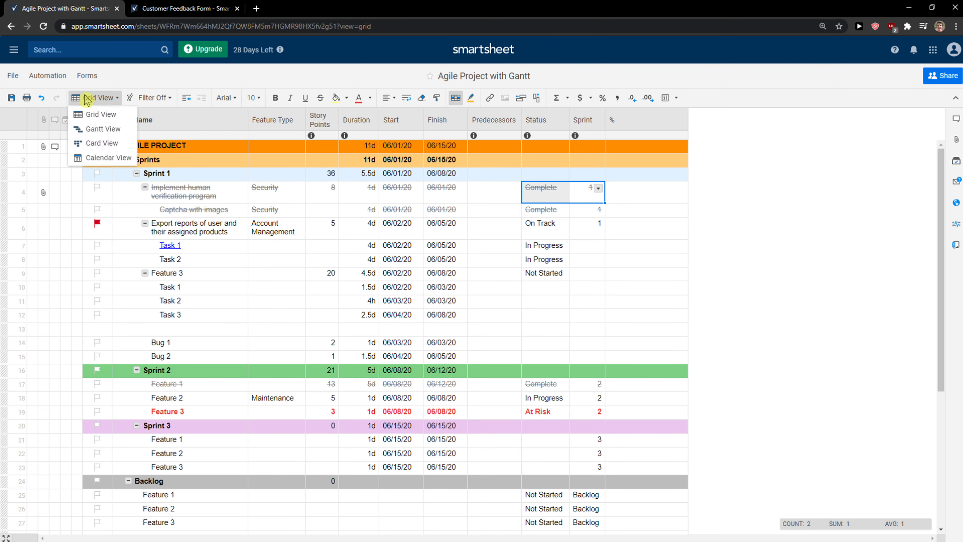
click(95, 129)
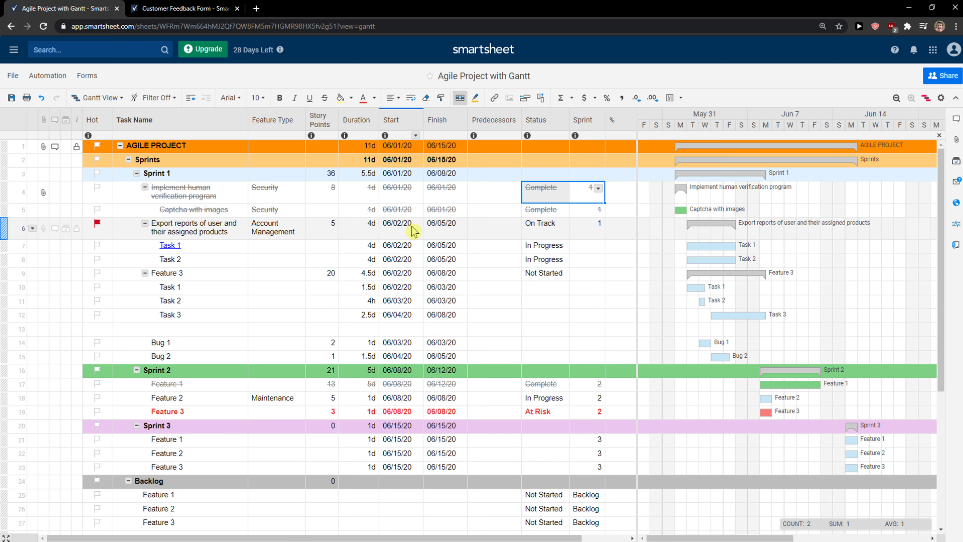
click(735, 226)
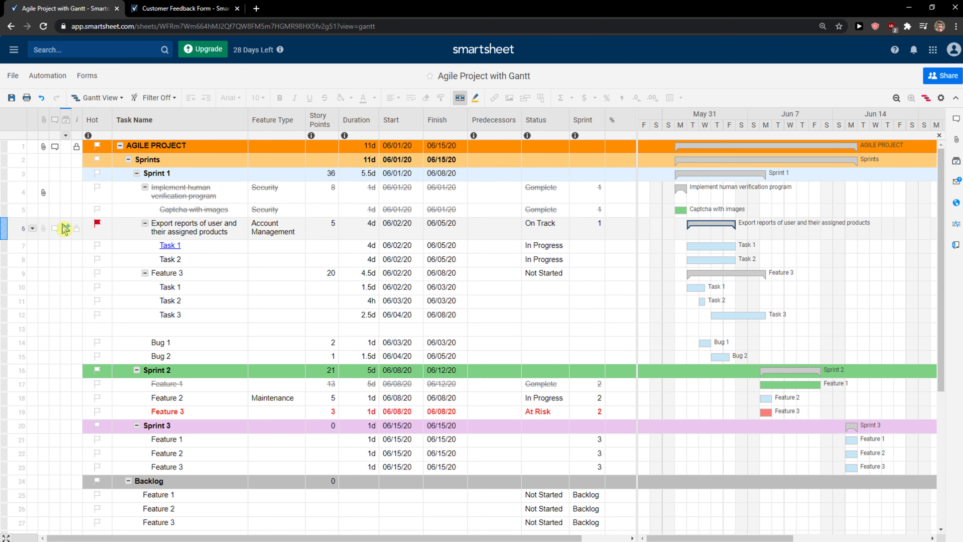
click(102, 128)
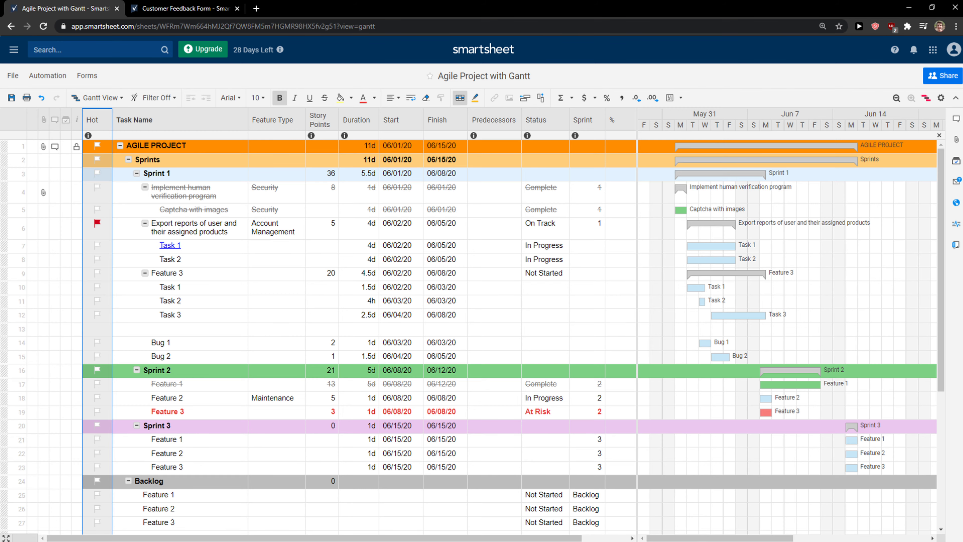
Leave the Agile Project with Gantt sheet without saving its changes and open the Project Budget folder.
click(13, 50)
click(14, 78)
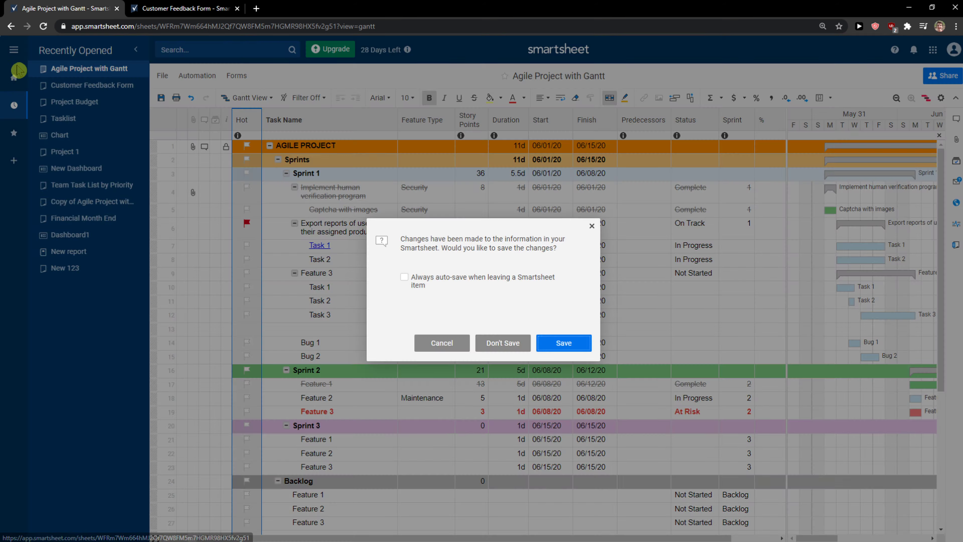
click(501, 342)
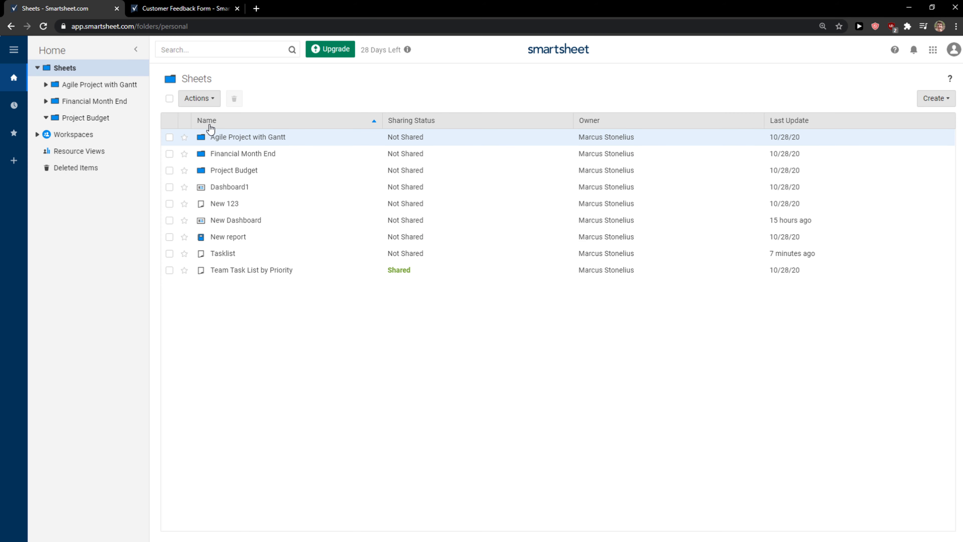
click(95, 117)
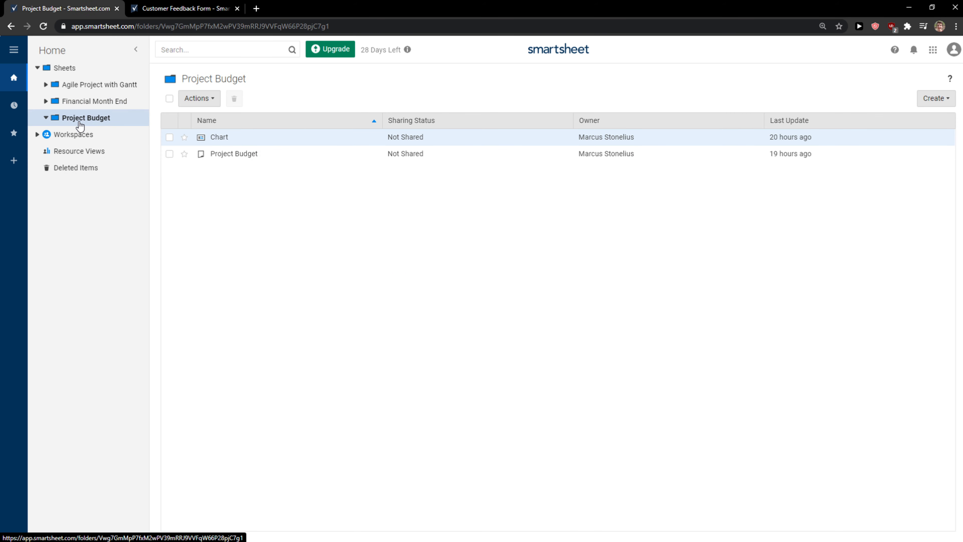
Create a row report named "New Blank Report" in the Project Budget folder and open it.
click(952, 98)
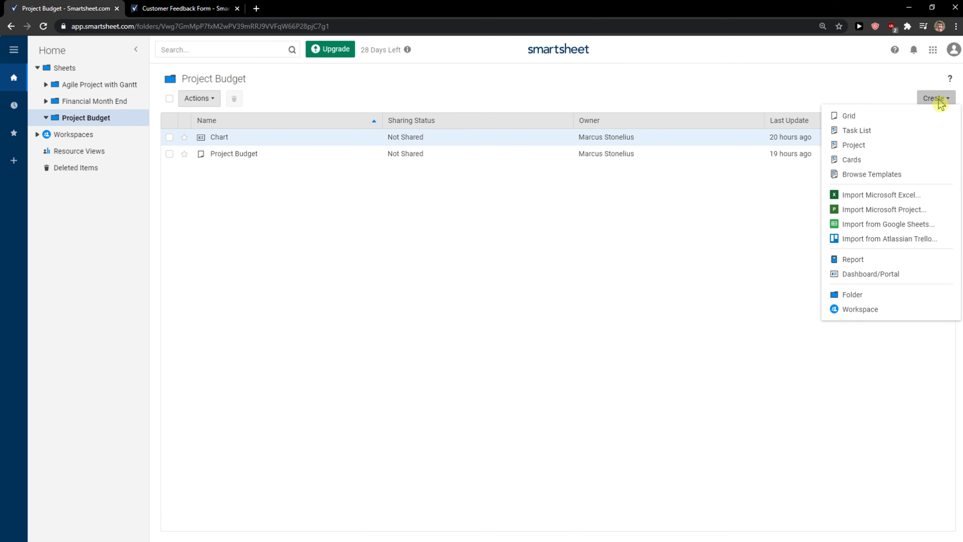
click(864, 261)
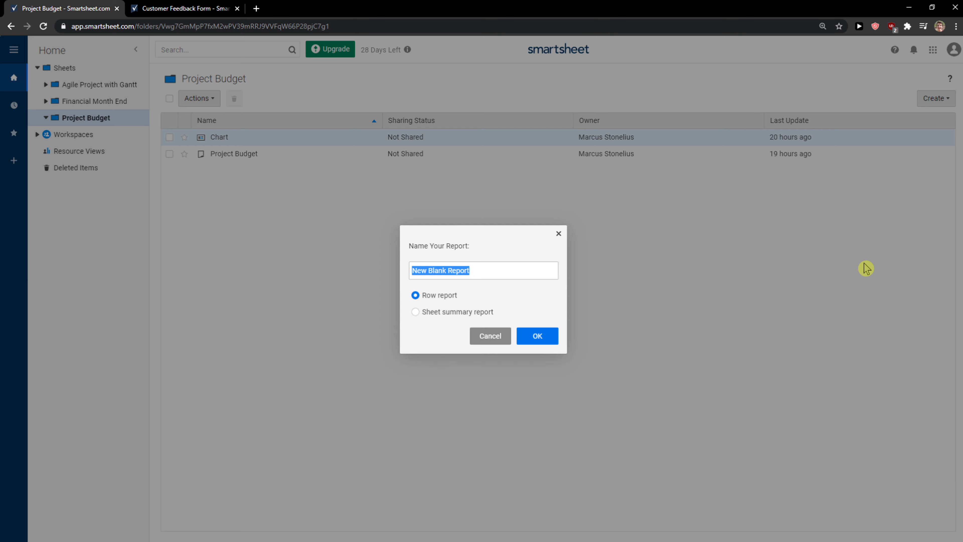
click(542, 335)
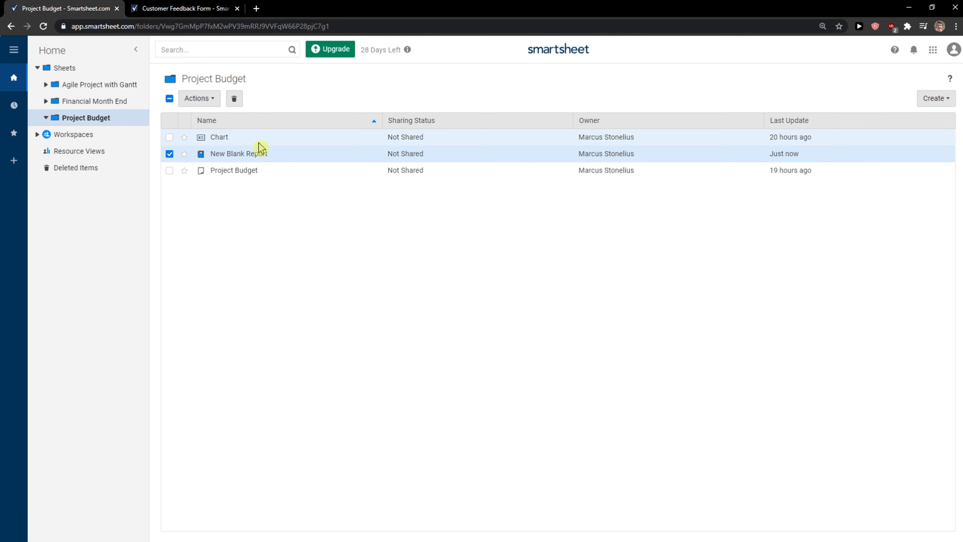
click(230, 155)
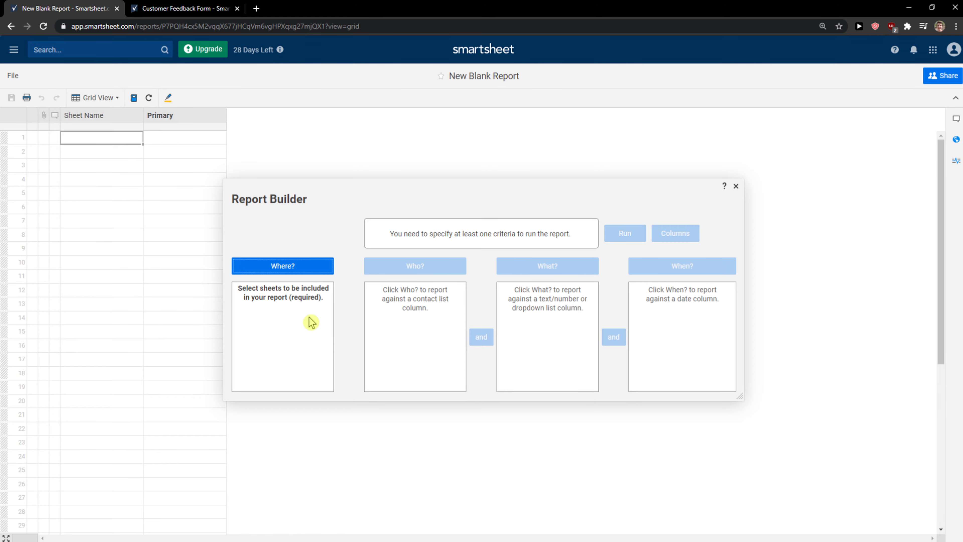
Set the report's source to the Agile Project with Gantt sheet.
click(303, 273)
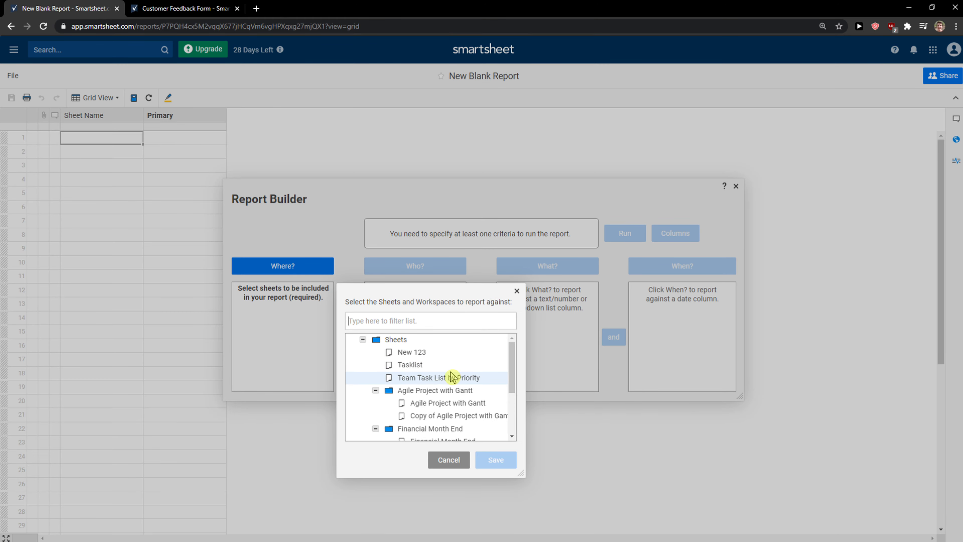
scroll(449, 384, down, 2)
click(400, 359)
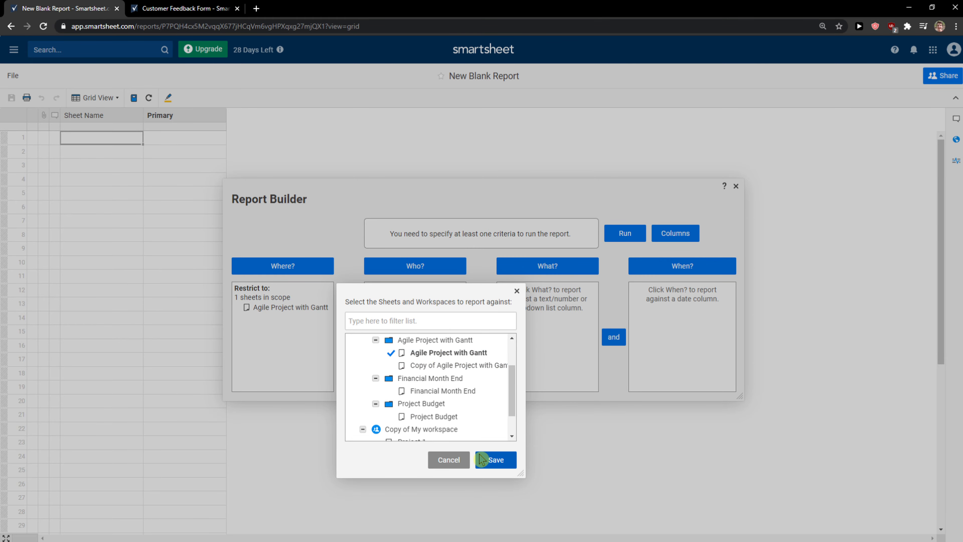
click(494, 459)
Add a Who criterion on the Created By column, matching the current user and the listed account owner.
click(420, 271)
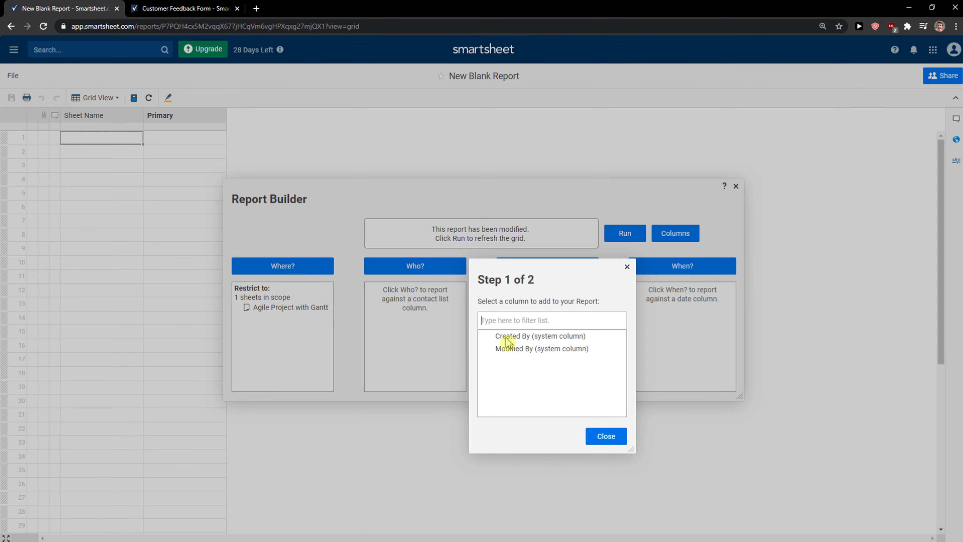
click(538, 332)
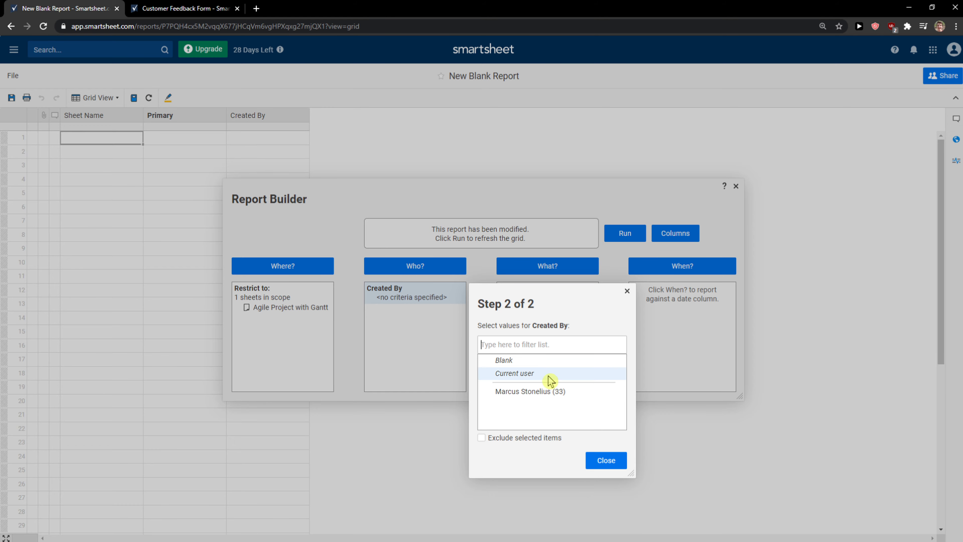
click(546, 374)
click(552, 391)
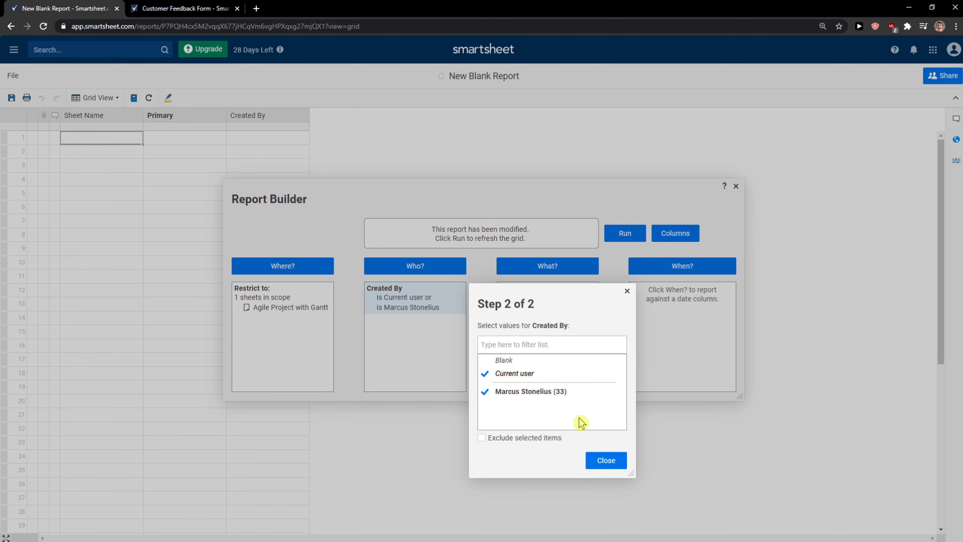
click(611, 461)
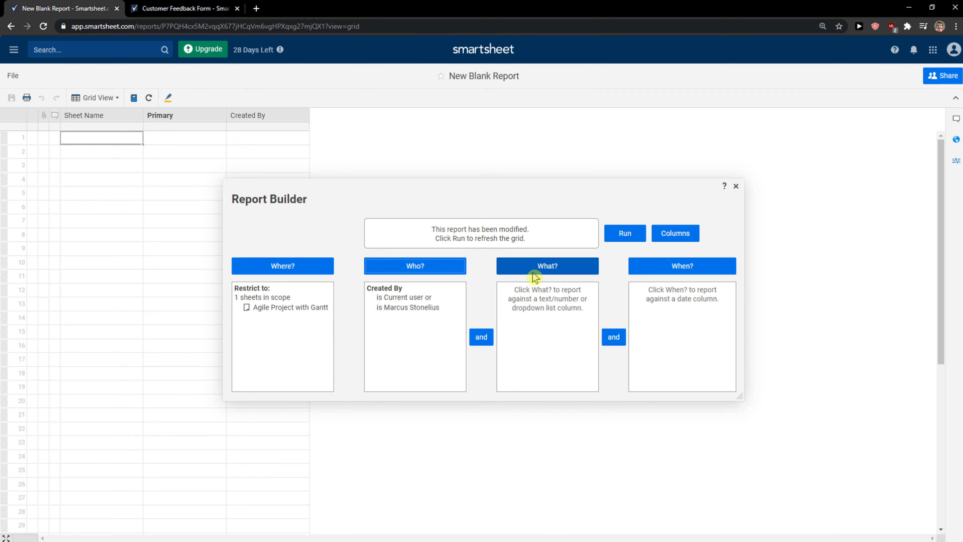
Add a What criterion on the Task Name column using "contains" with the value left blank.
click(549, 269)
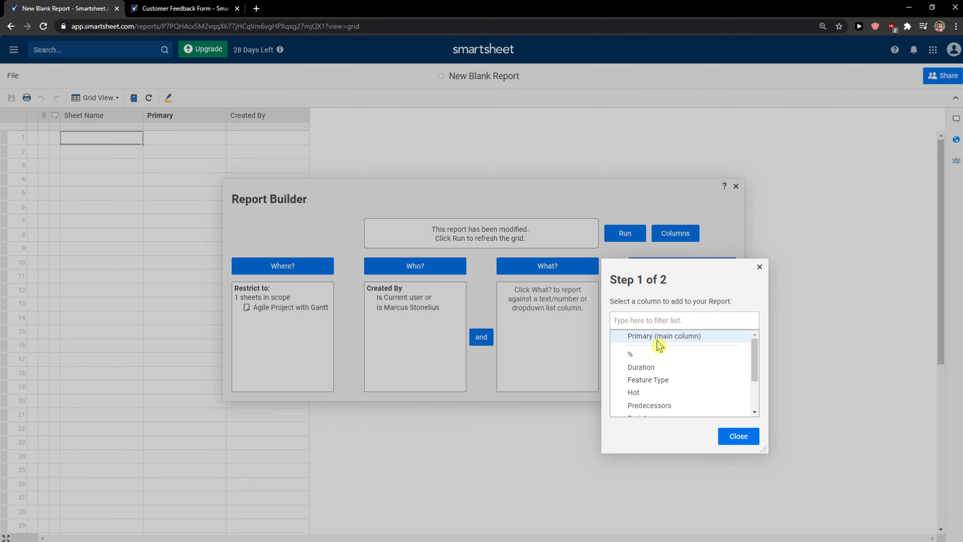
scroll(664, 368, down, 2)
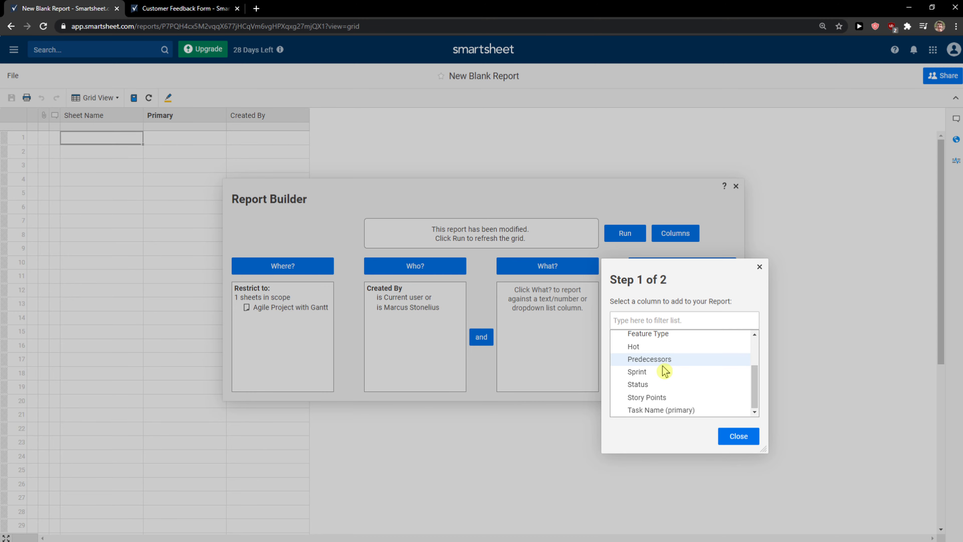
scroll(664, 368, up, 2)
scroll(665, 364, down, 3)
click(663, 410)
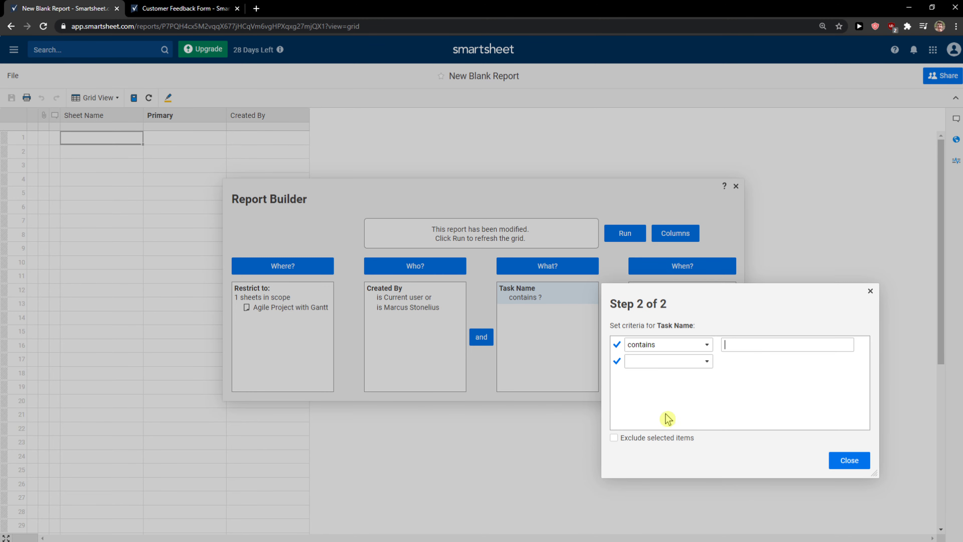
click(833, 457)
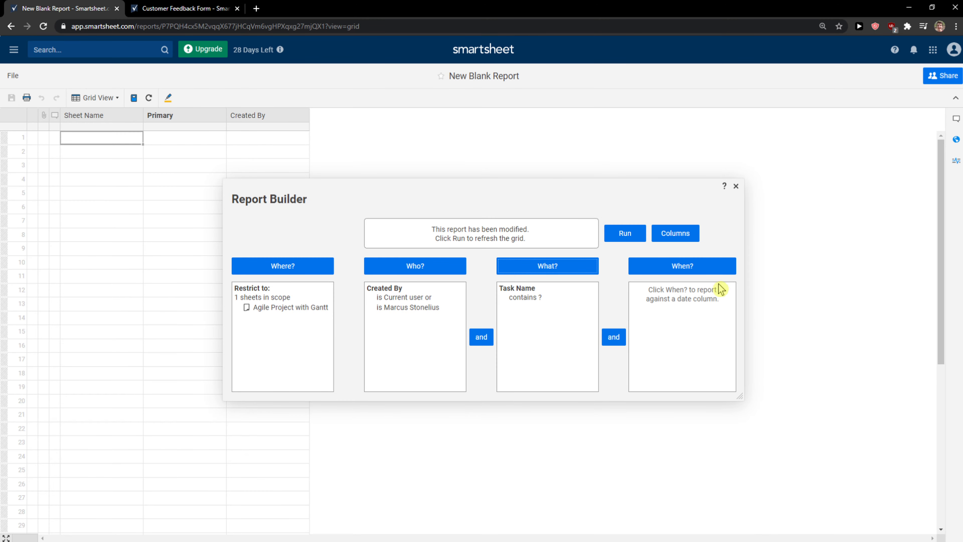
Add a When criterion on the Created date column using "is less than" with the date left blank.
click(690, 270)
click(794, 339)
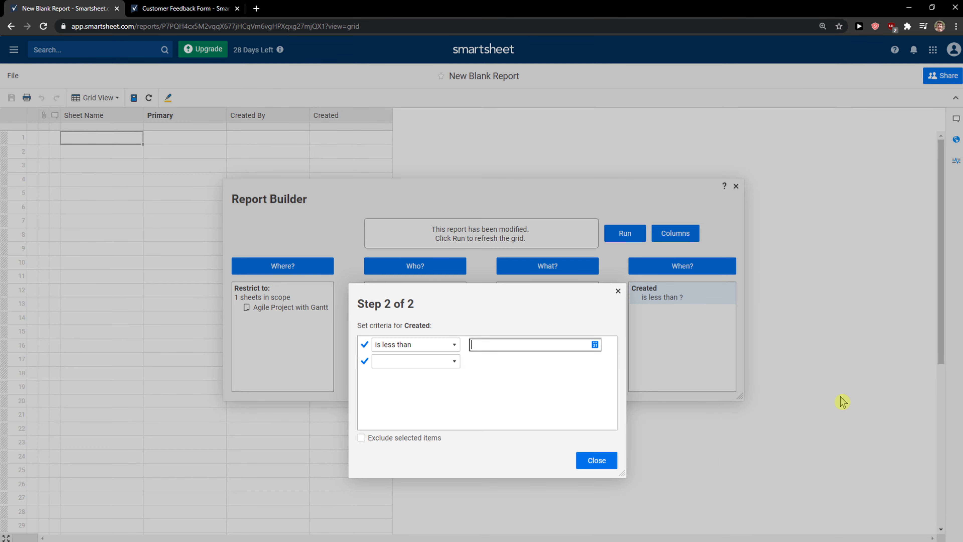
click(596, 460)
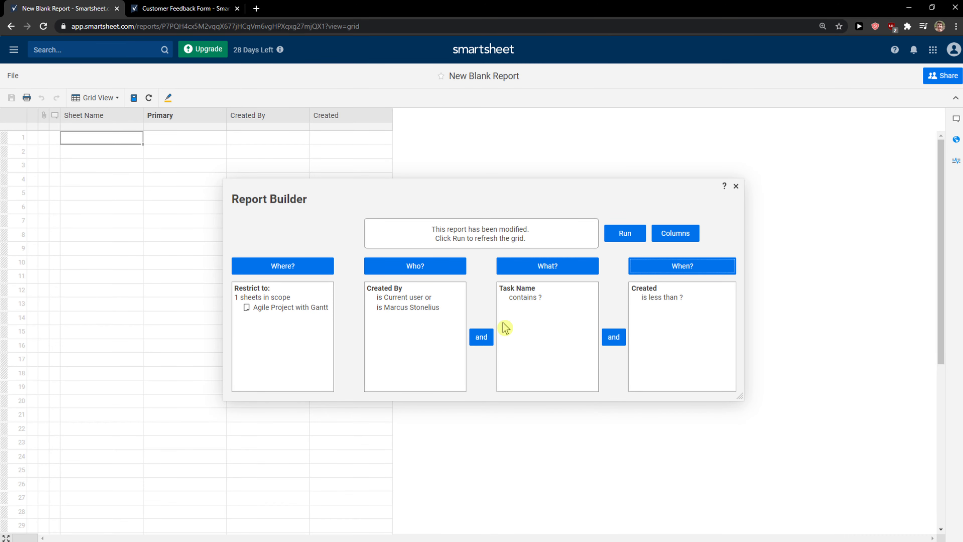
Run the report and look through the rows it returns.
click(625, 233)
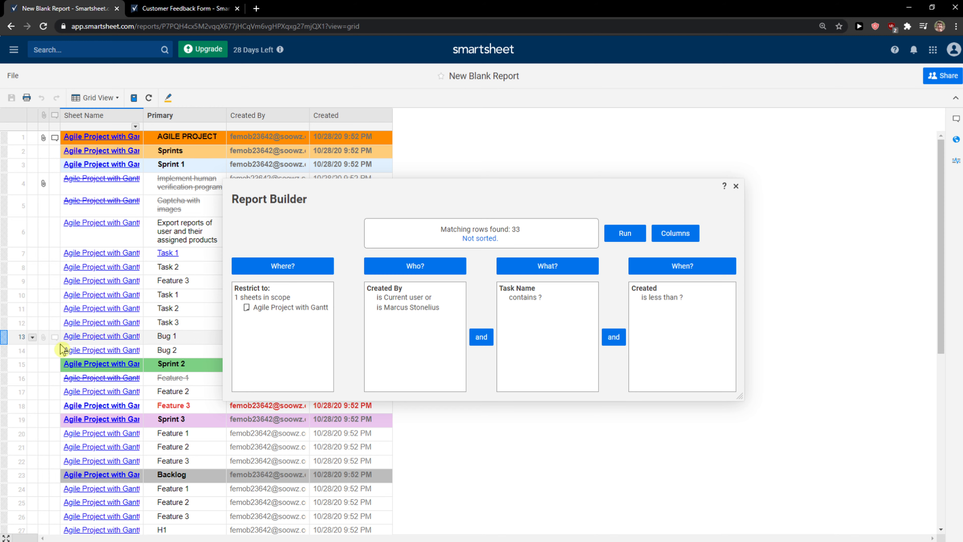
scroll(90, 375, down, 2)
scroll(90, 375, up, 2)
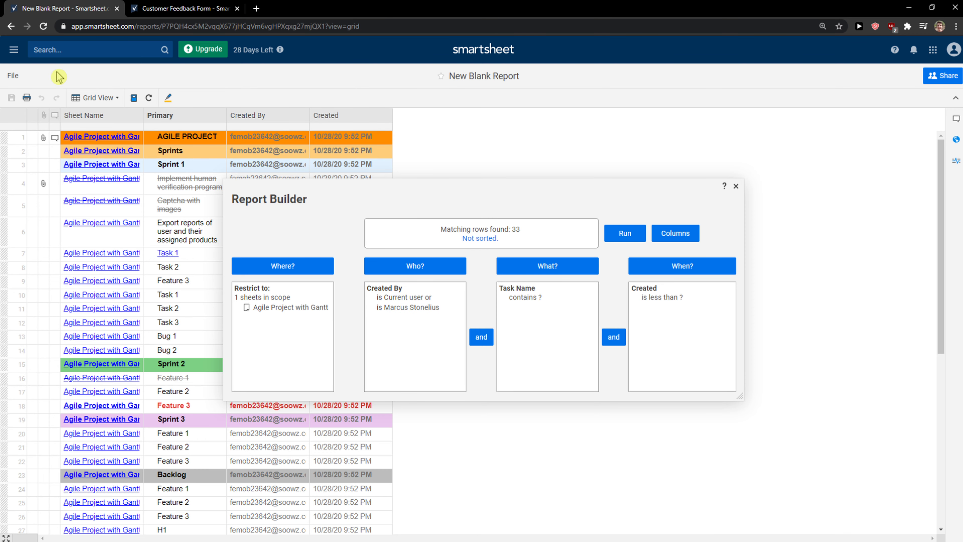
Return to the Project Budget folder and create a dashboard in it named New Dashboard.
click(11, 26)
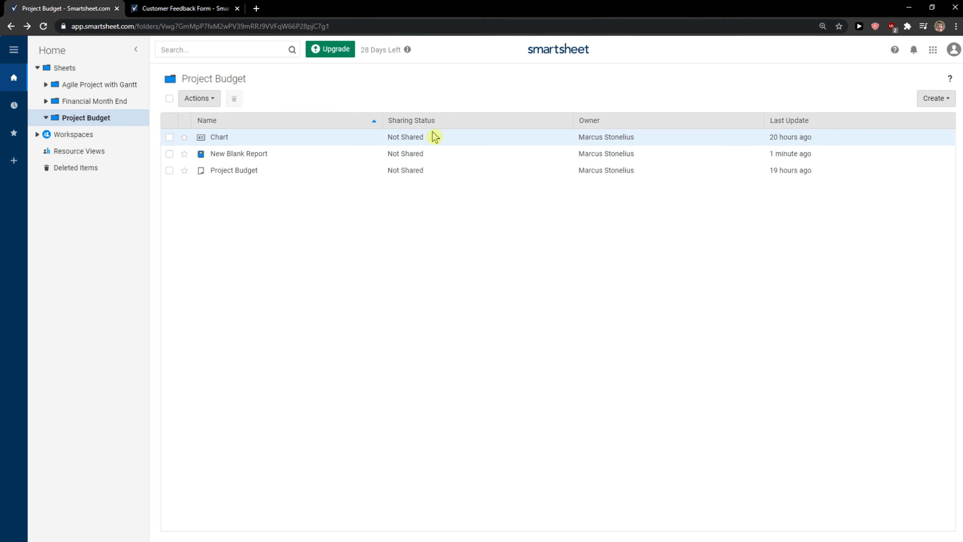
click(922, 100)
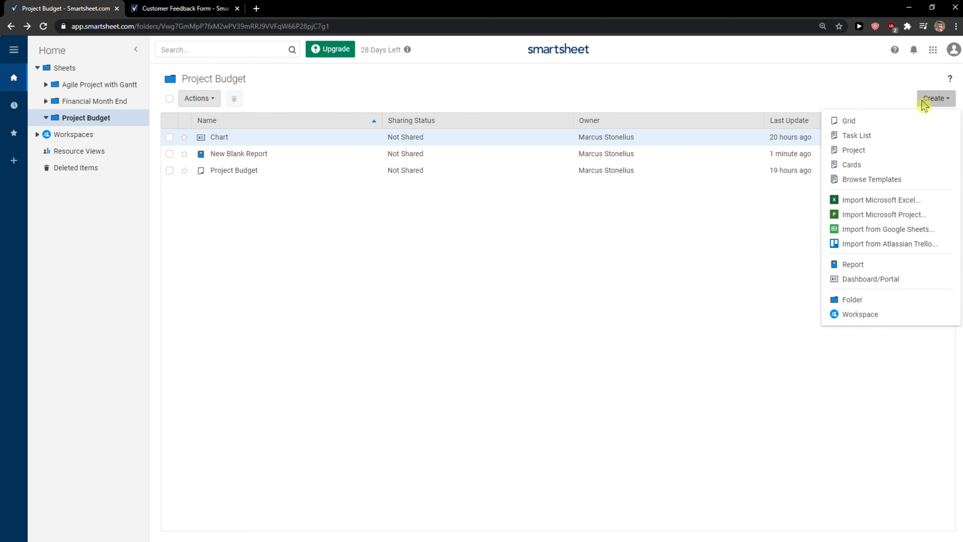
click(849, 277)
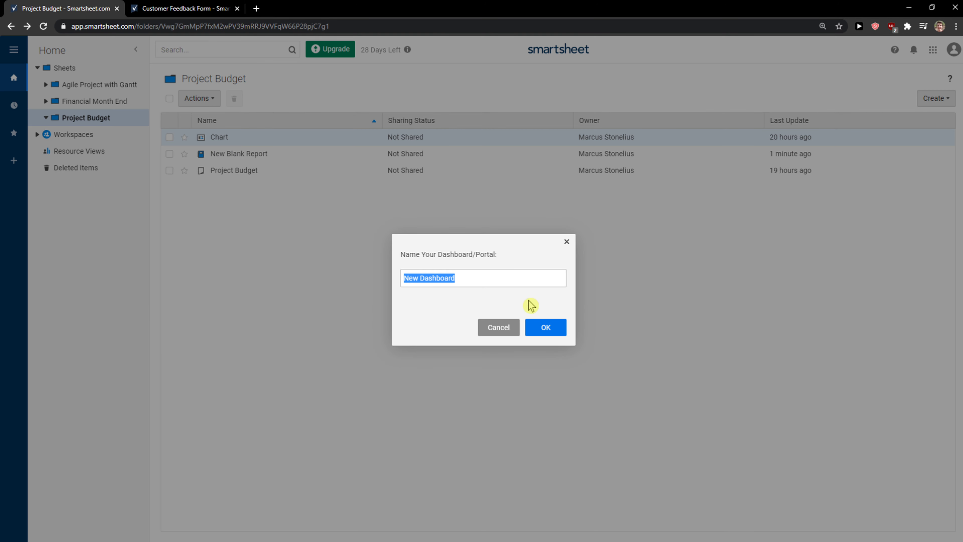
click(546, 327)
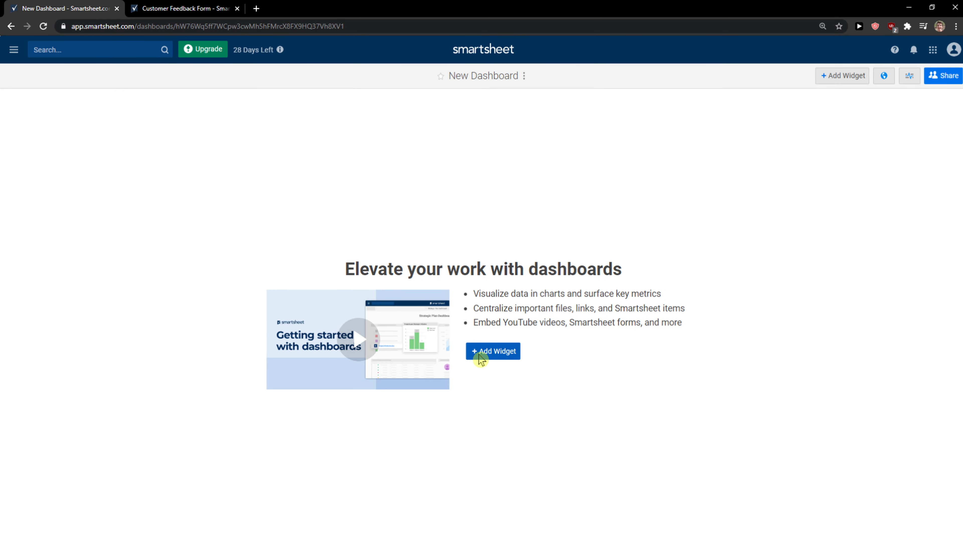
Start a chart widget from the Project Budget sheet, using the Total Project Budget row's Budget, Actual and Difference cells.
click(493, 350)
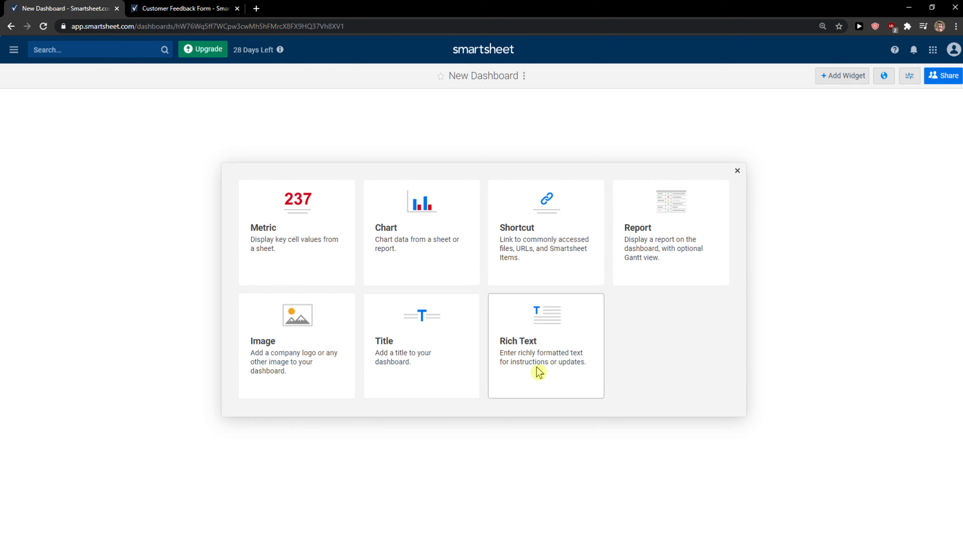
click(432, 261)
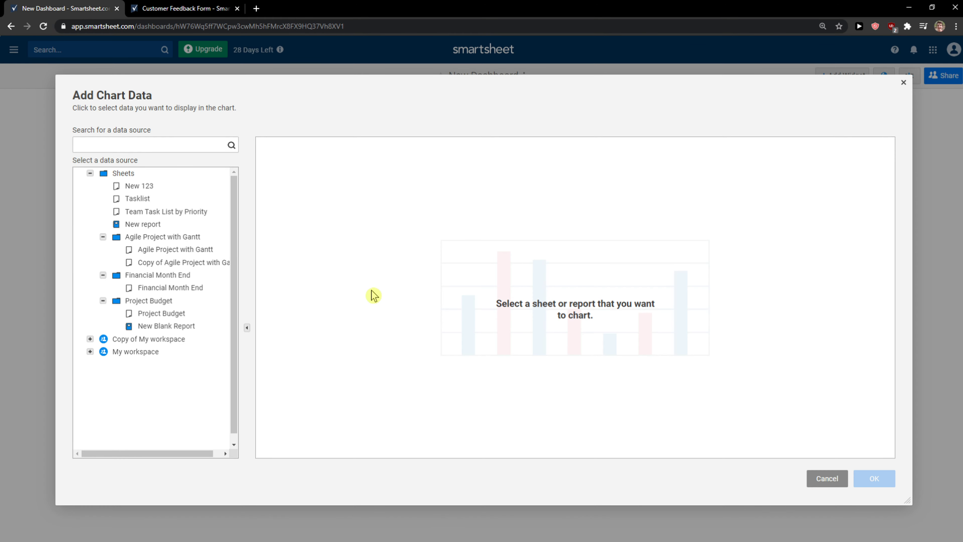
click(163, 314)
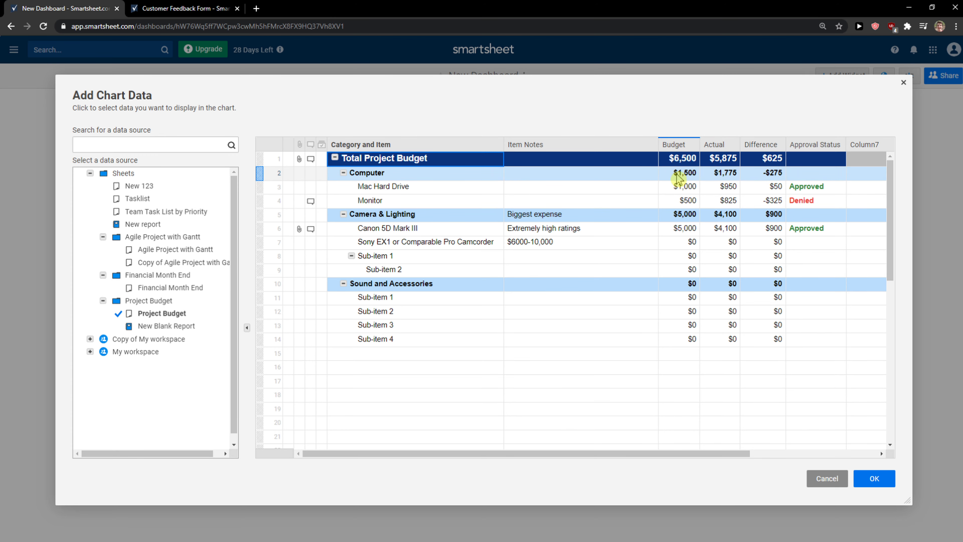
drag(680, 163, 762, 165)
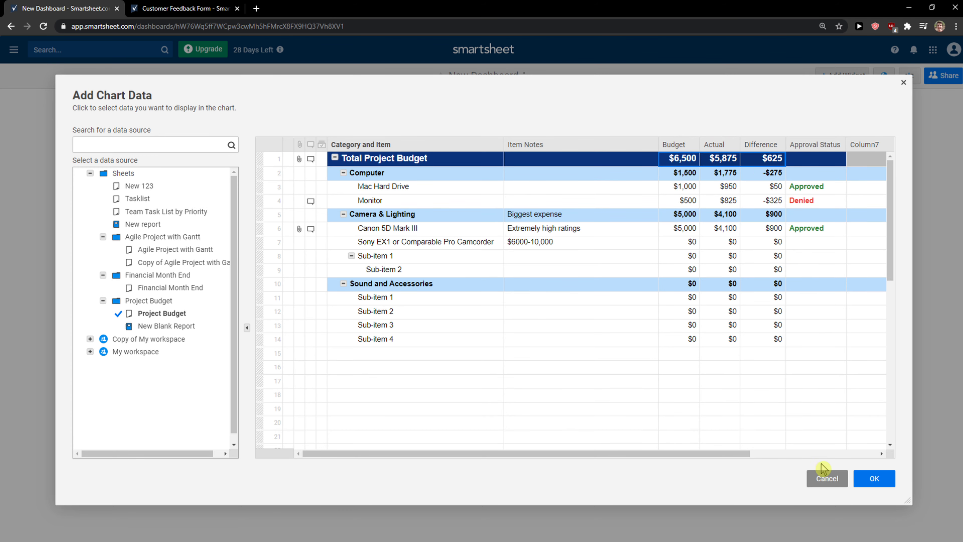
click(861, 478)
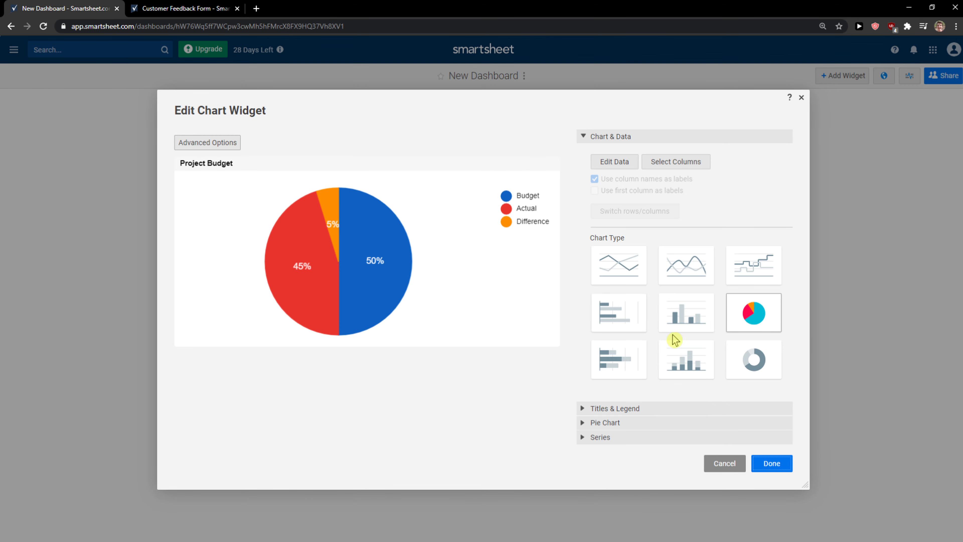
Try smooth line, stacked bar, bar and pie chart types on the widget, and discard the unsaved chart.
click(683, 266)
click(750, 329)
click(637, 360)
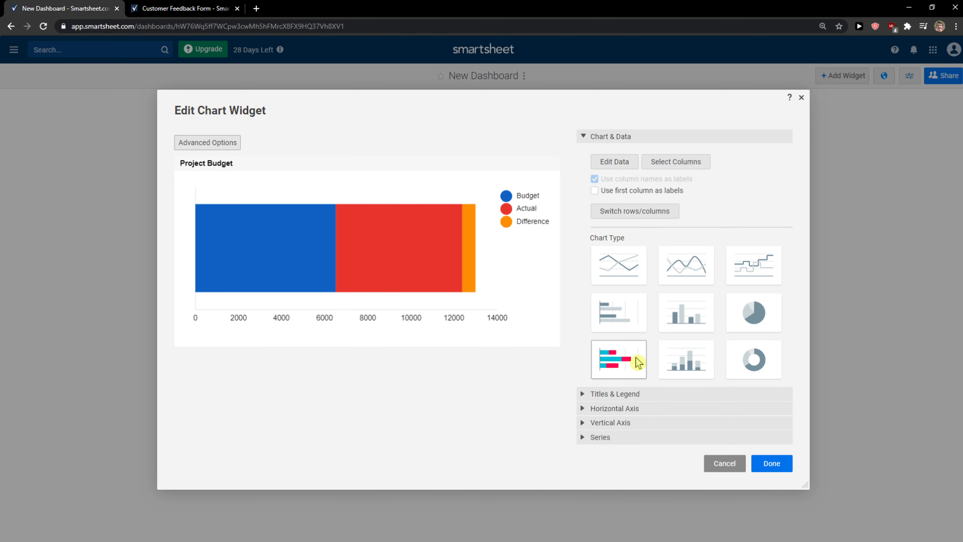
click(637, 306)
click(754, 313)
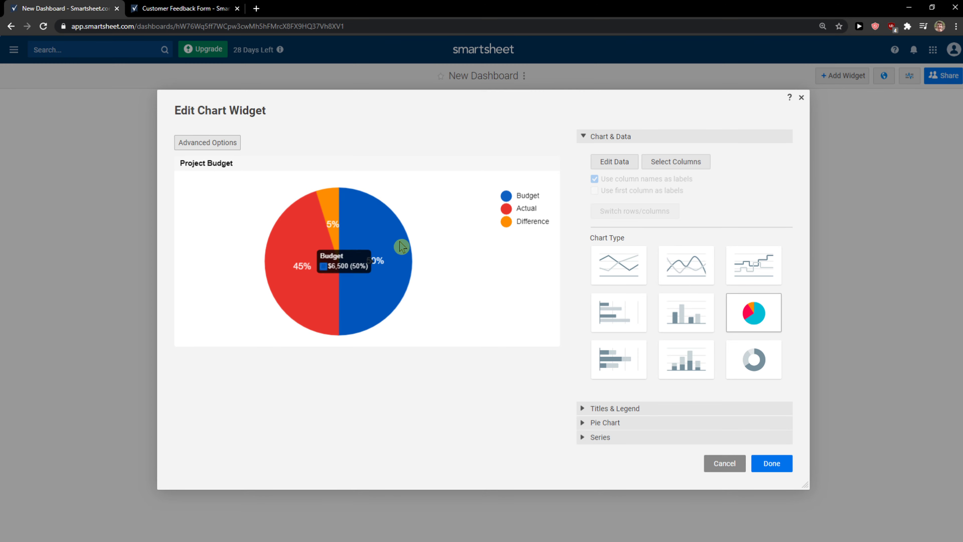
click(801, 99)
click(554, 334)
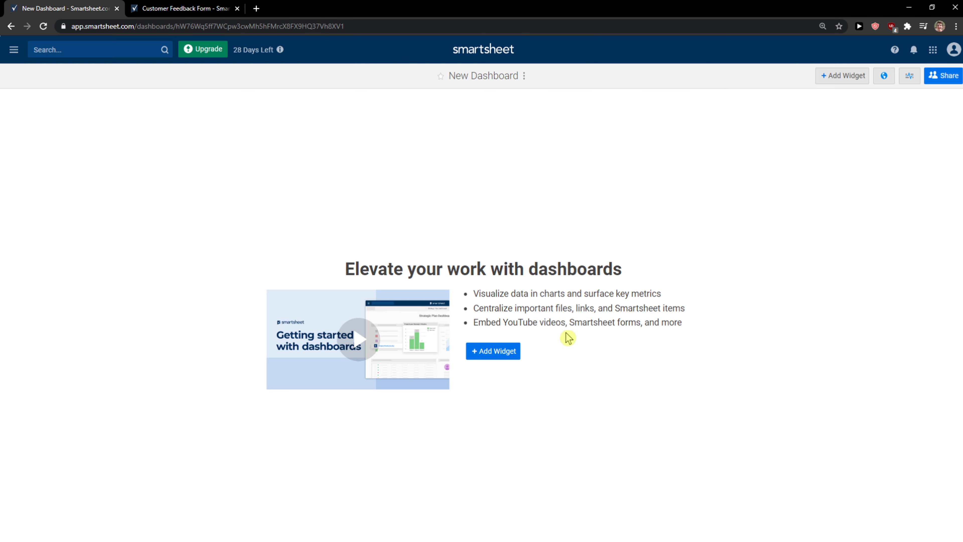
Start a Shortcut widget, look at its options for adding a shortcut, and discard the widget without adding a link.
click(484, 354)
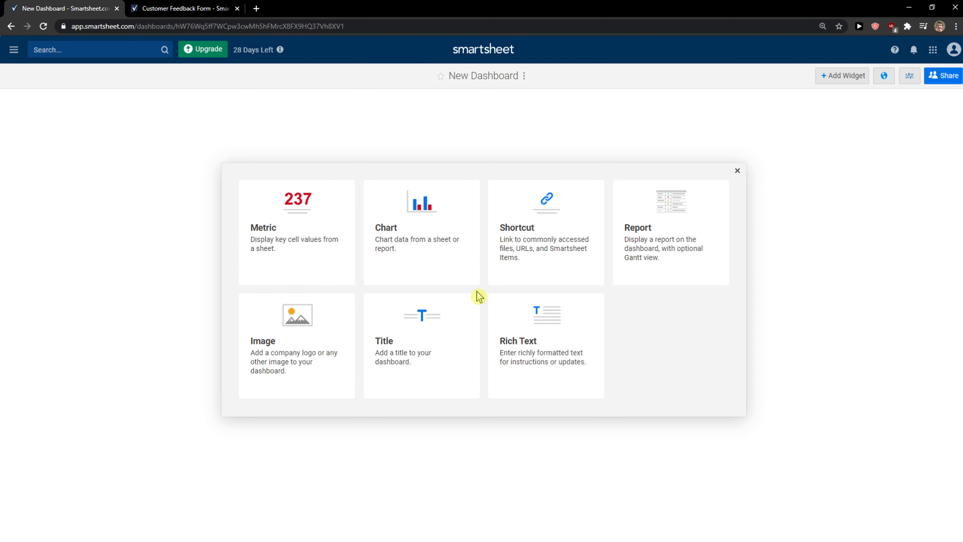
click(514, 243)
click(226, 173)
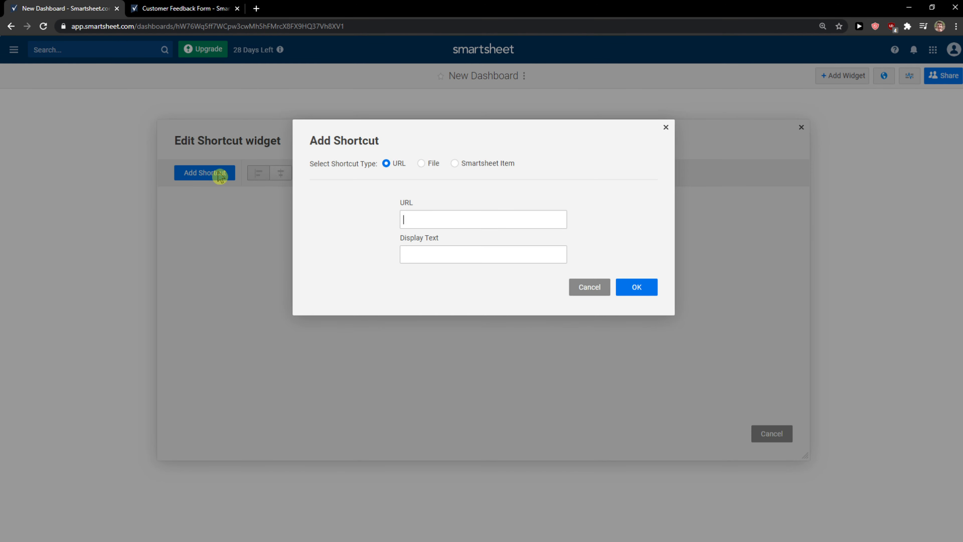
click(578, 283)
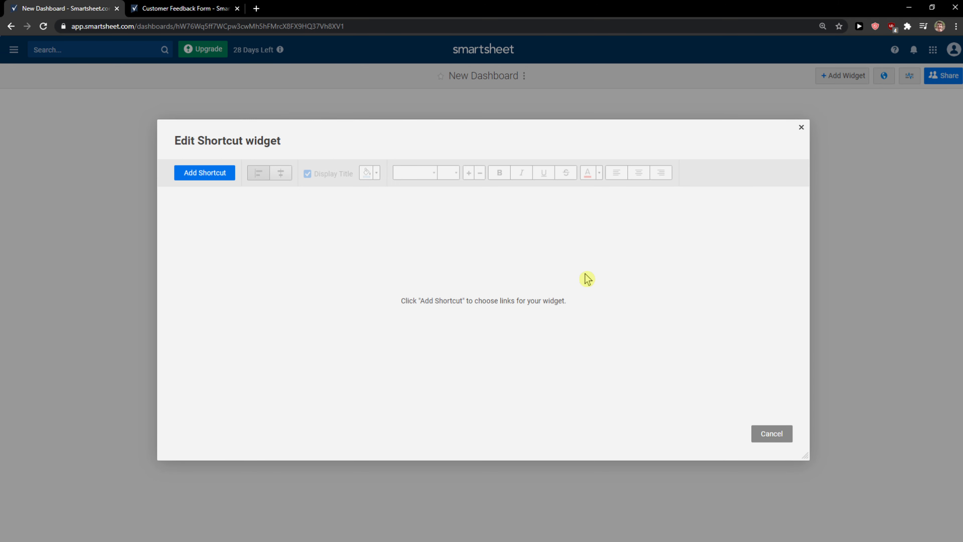
click(215, 180)
click(578, 289)
click(801, 129)
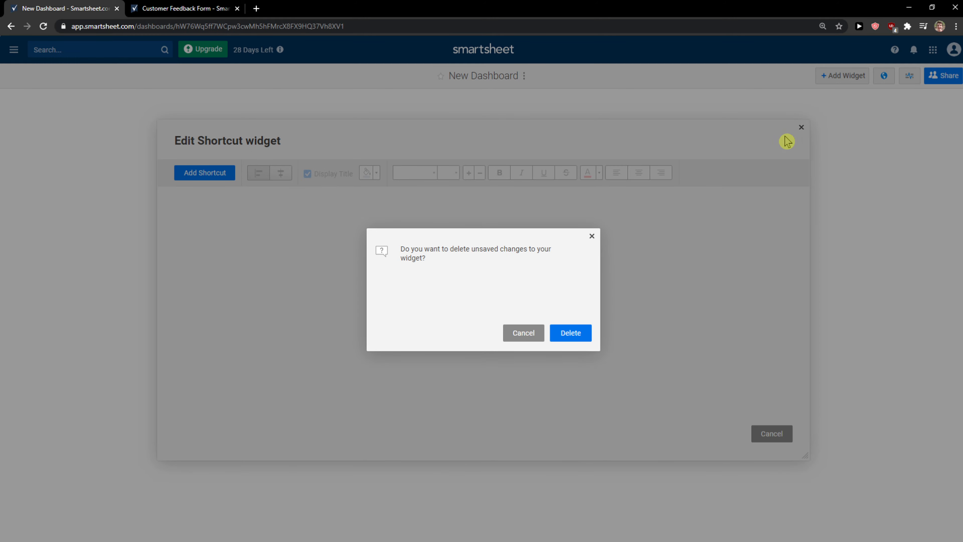
click(571, 333)
Open the recently used Agile Project with Gantt sheet and create a new form from it.
click(14, 50)
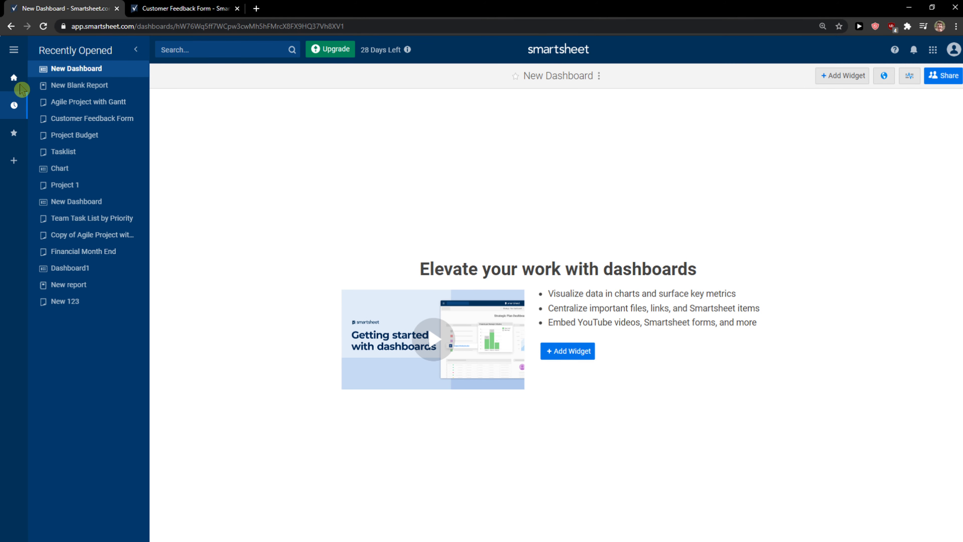
click(78, 101)
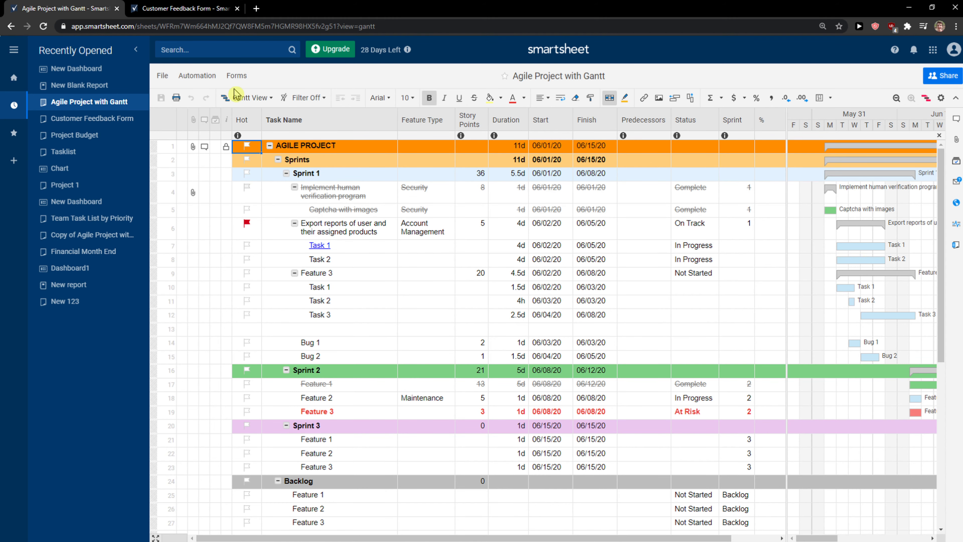
click(236, 80)
click(238, 80)
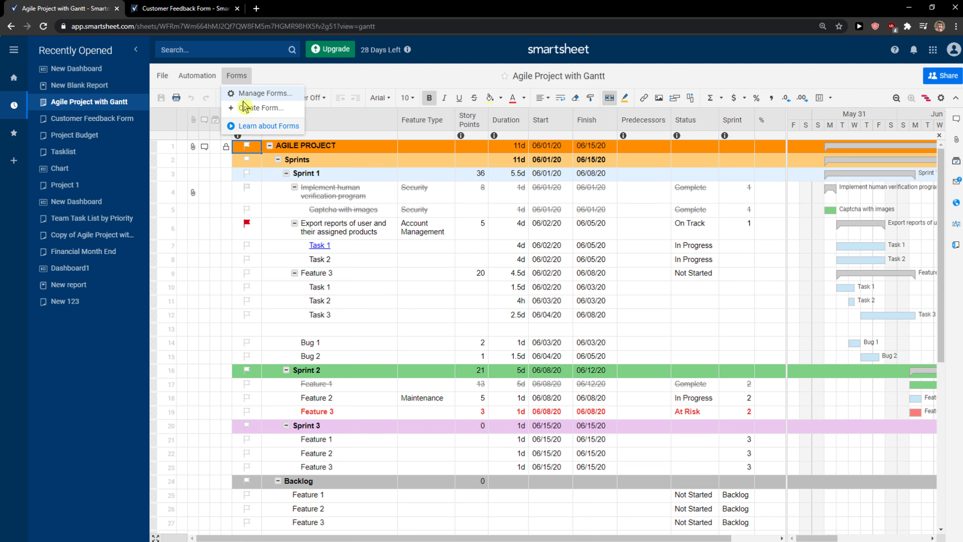
click(247, 110)
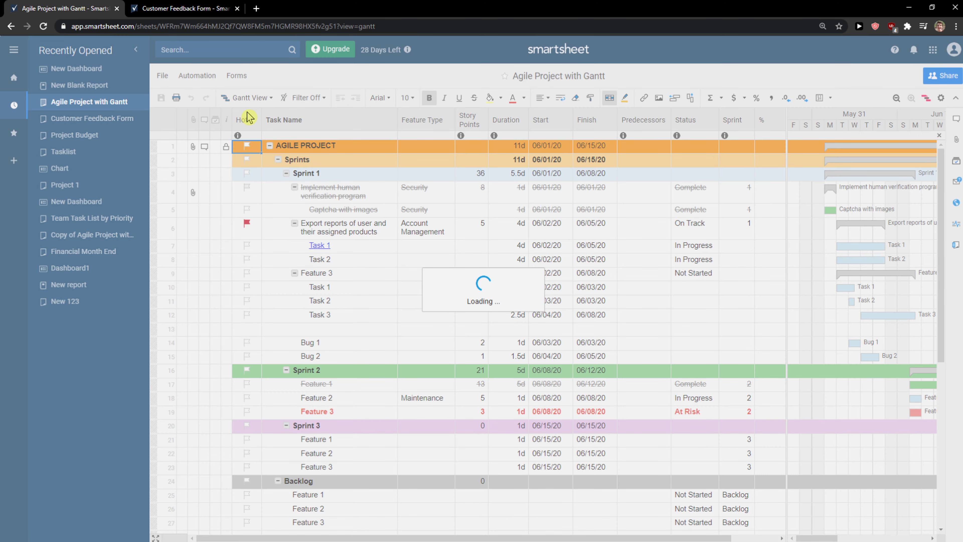
Remove the Feature Type and Story Points fields from the form.
scroll(243, 242, down, 3)
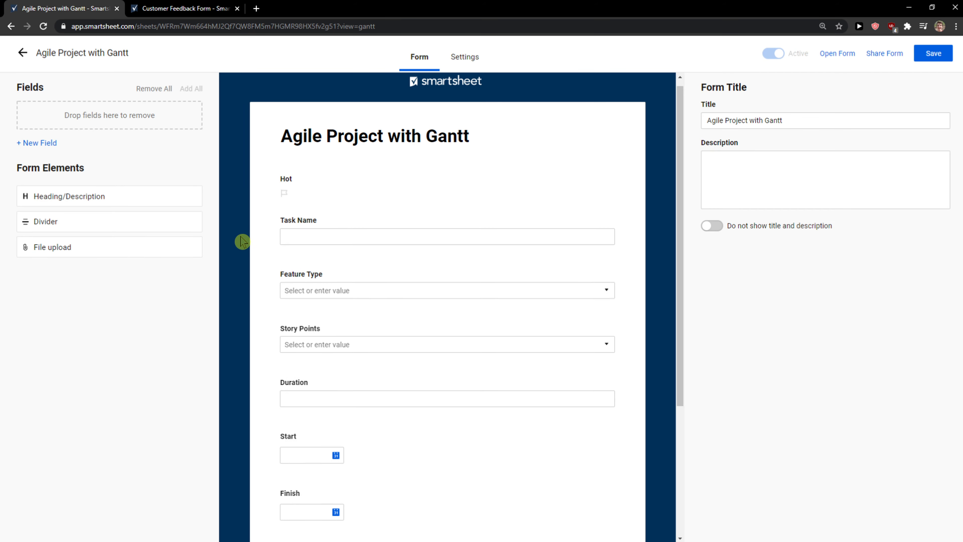
scroll(243, 242, down, 3)
scroll(265, 238, up, 4)
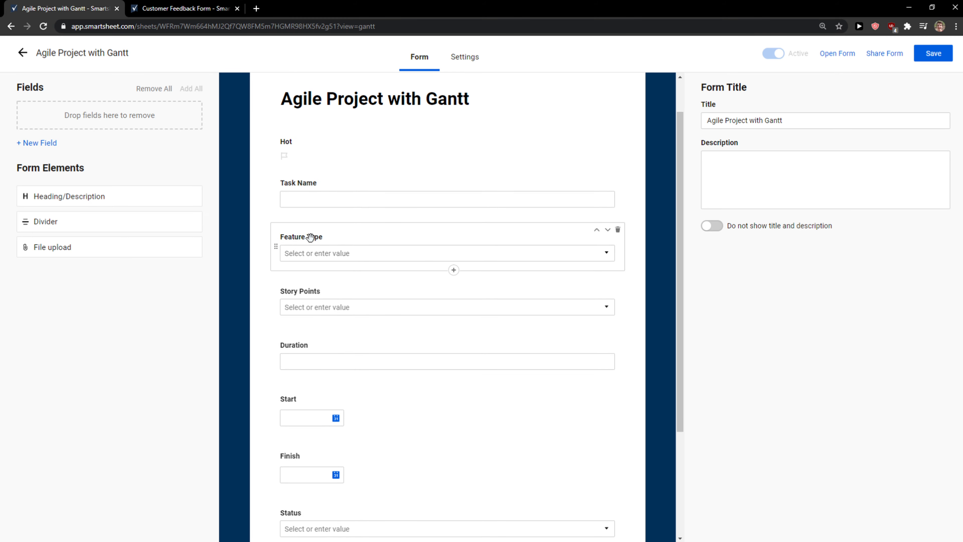
click(315, 238)
click(618, 230)
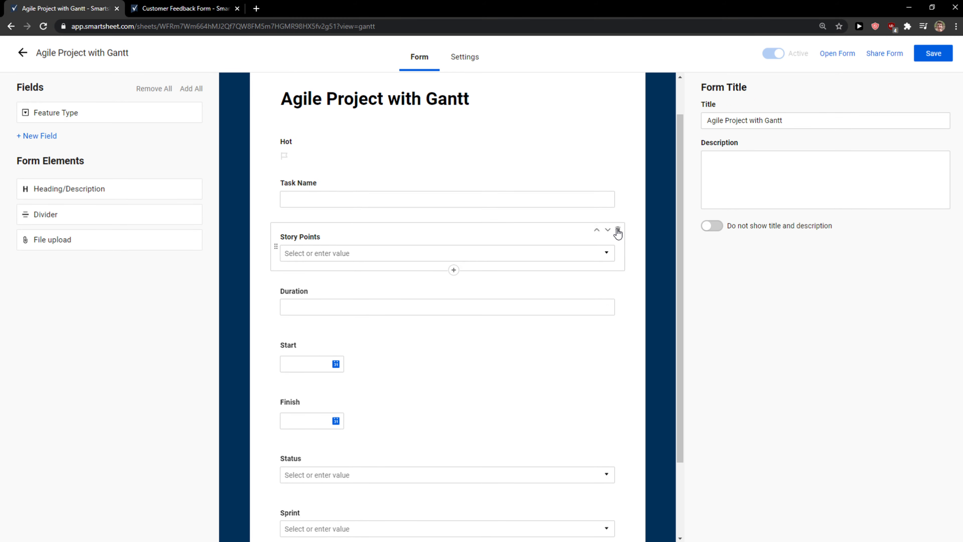
click(618, 230)
Save the form, open its live version to view it, and return to the form editor.
click(838, 55)
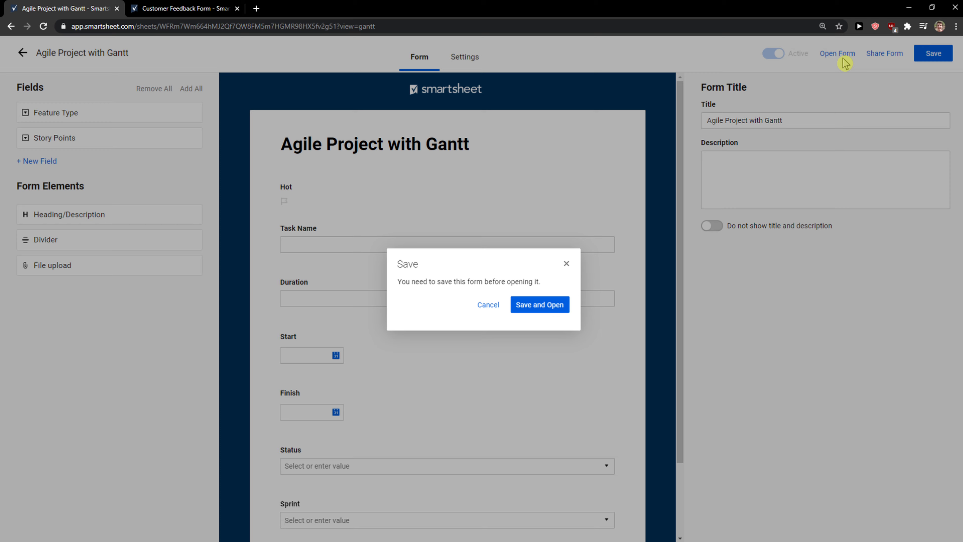
click(547, 309)
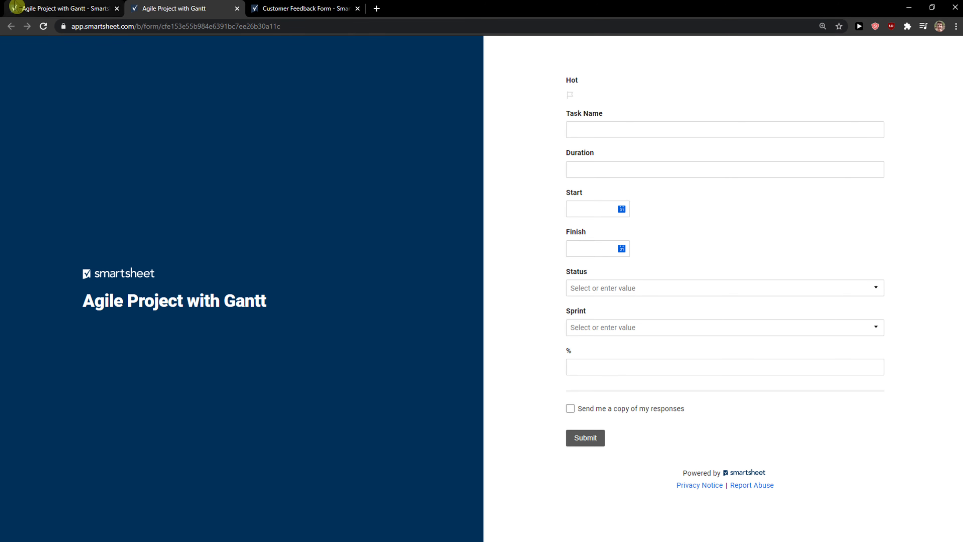
click(75, 9)
click(571, 346)
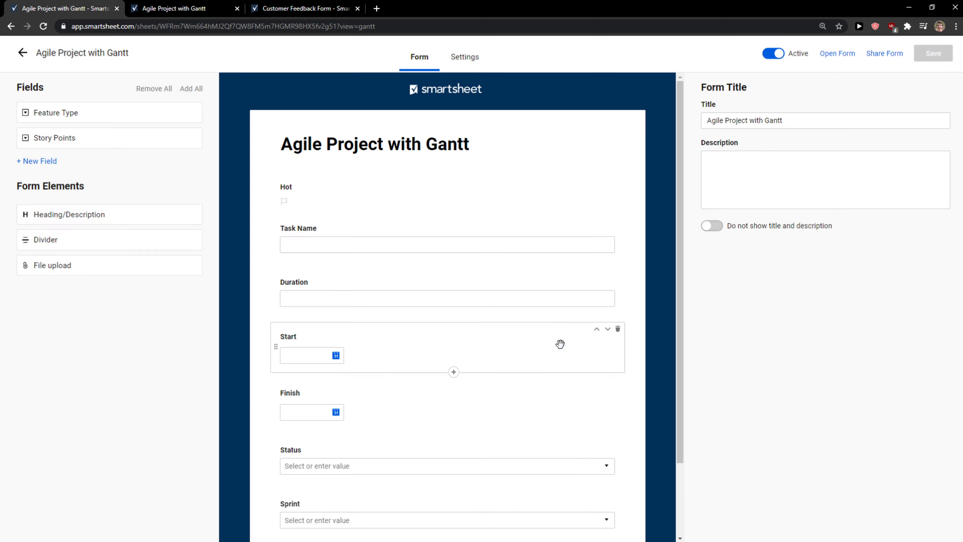
Add the Feature Type field back to the end of the form and remove it again.
scroll(559, 342, down, 3)
click(73, 111)
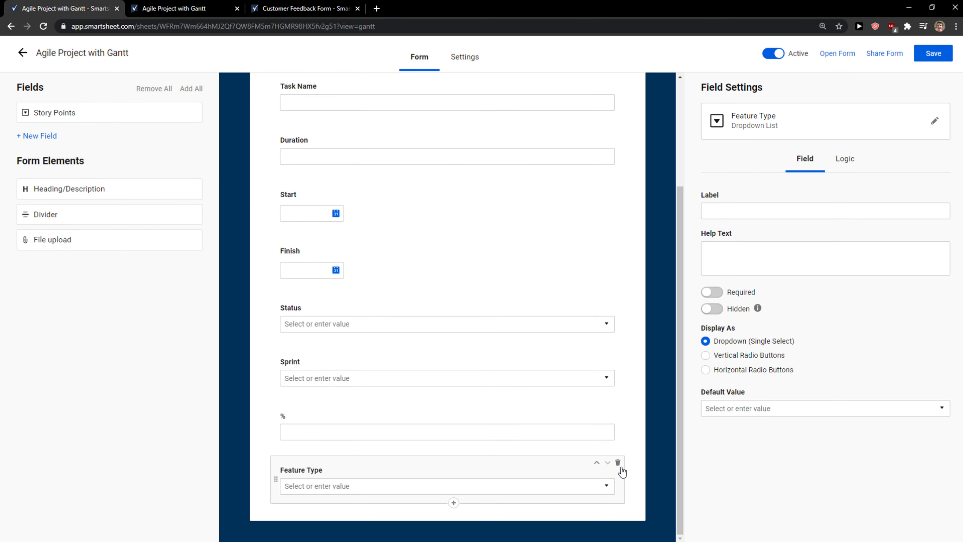
click(618, 463)
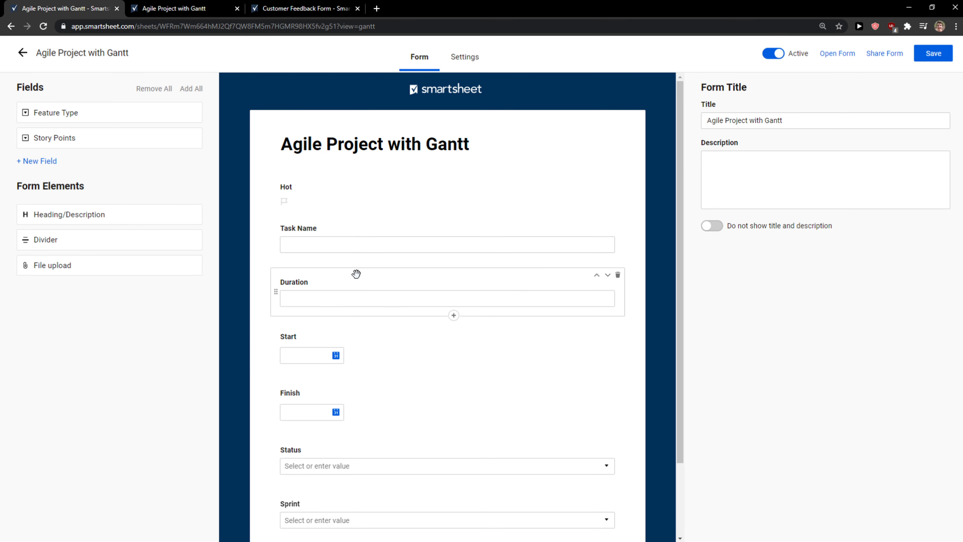
View the column types offered for a new form field and cancel without adding one.
scroll(288, 299, down, 3)
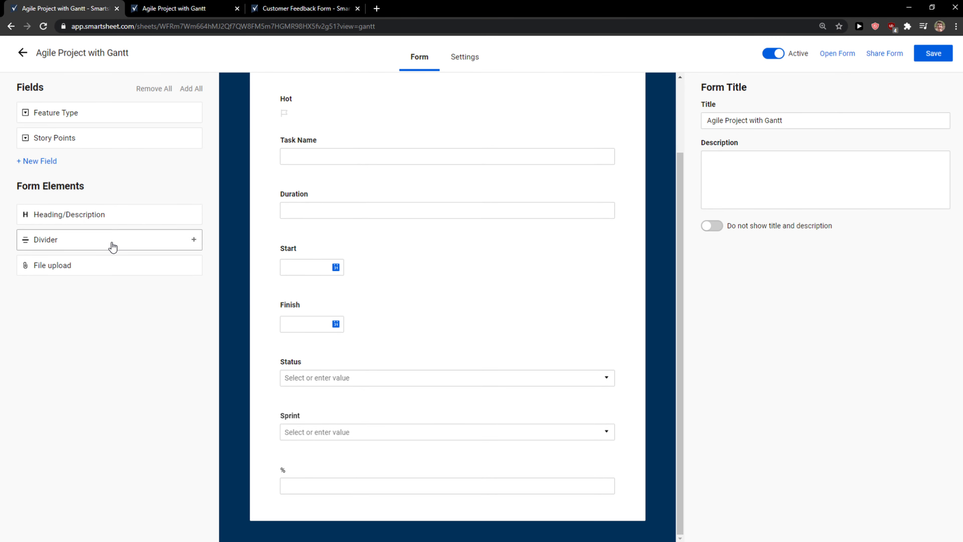
click(67, 162)
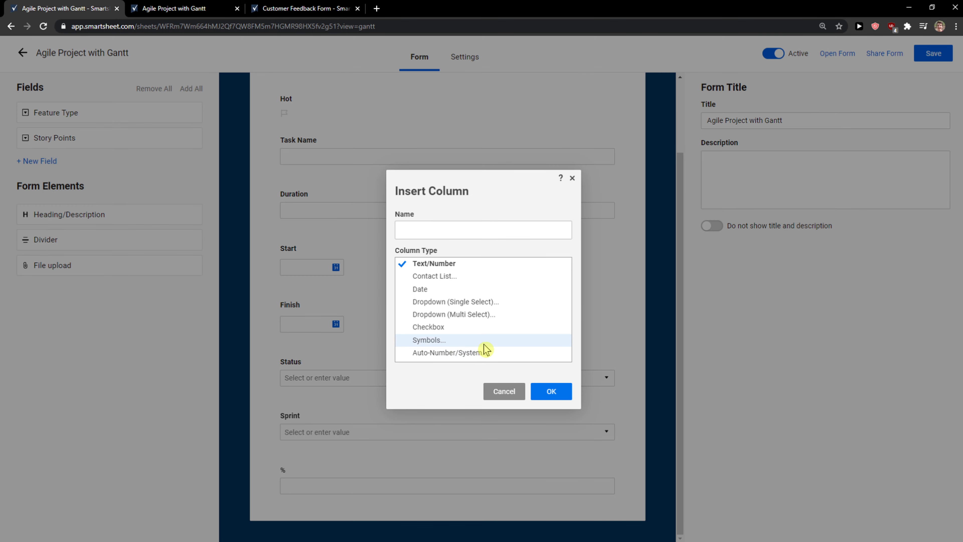
click(510, 388)
Move the Start field below the Finish field, and leave the form editor with the changes saved.
scroll(499, 380, up, 2)
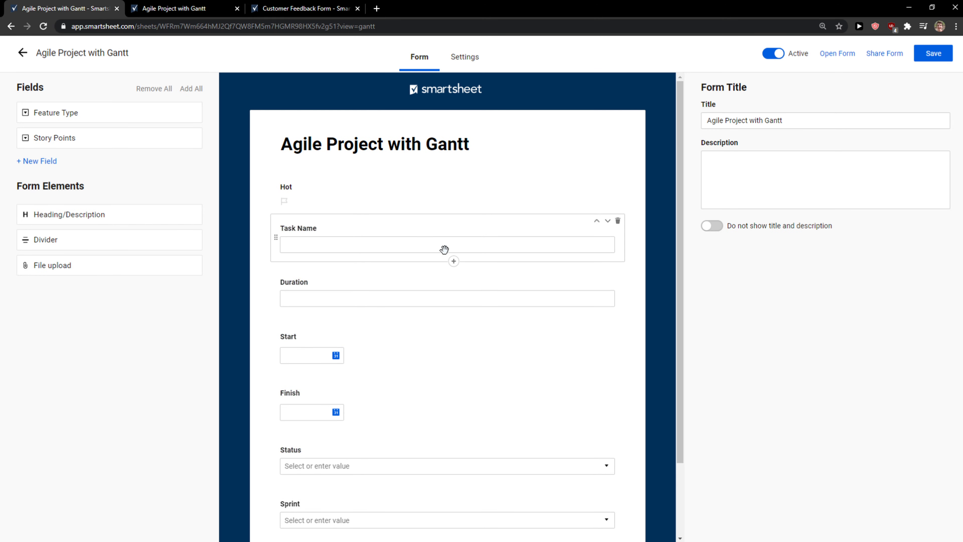
scroll(423, 325, down, 2)
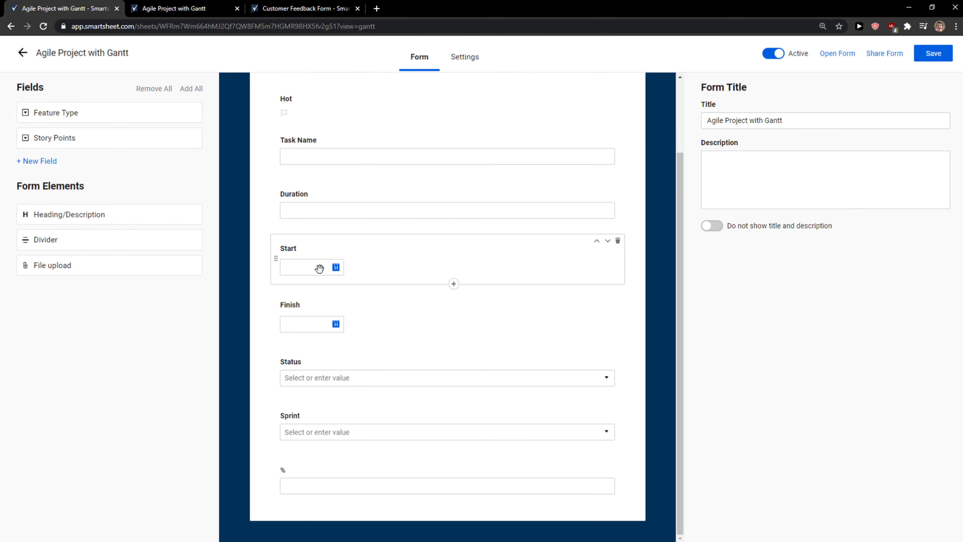
drag(372, 253, 383, 349)
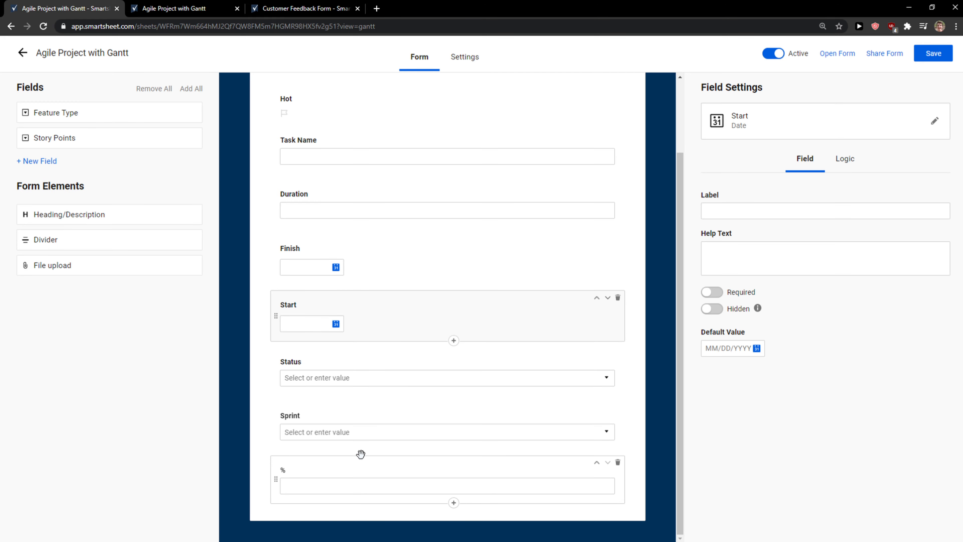
scroll(361, 453, up, 2)
click(22, 53)
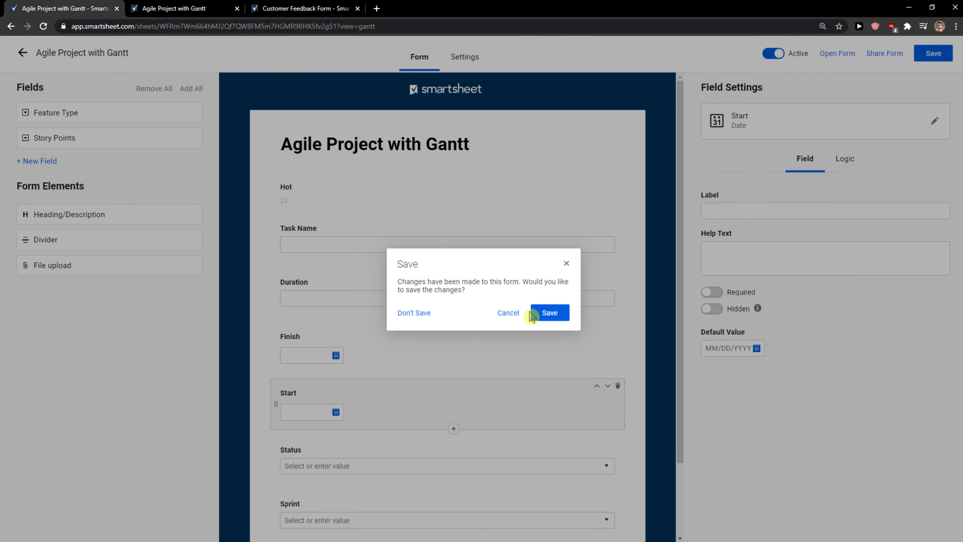
click(549, 313)
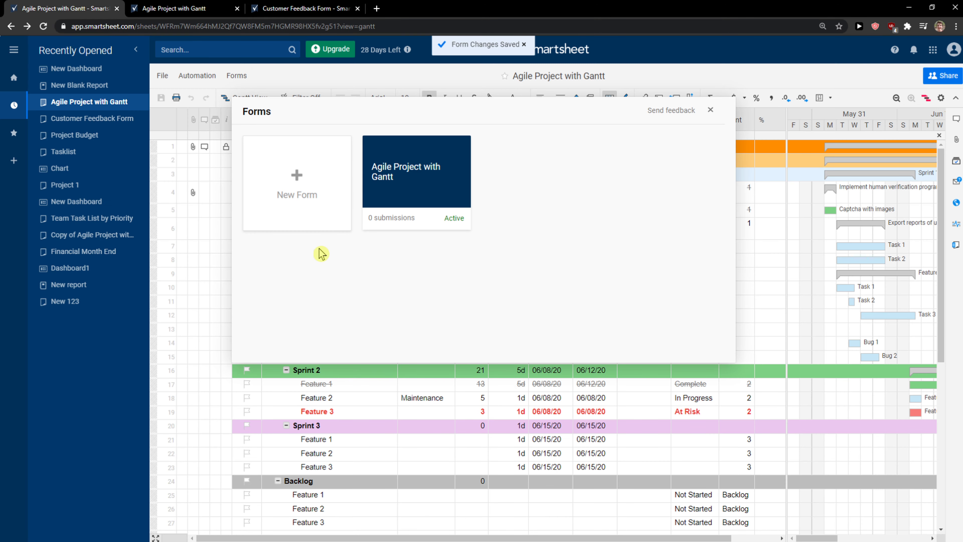
Close the forms overview, then create and apply a filter named 0 for rows whose Task Name contains "feature 1".
click(712, 111)
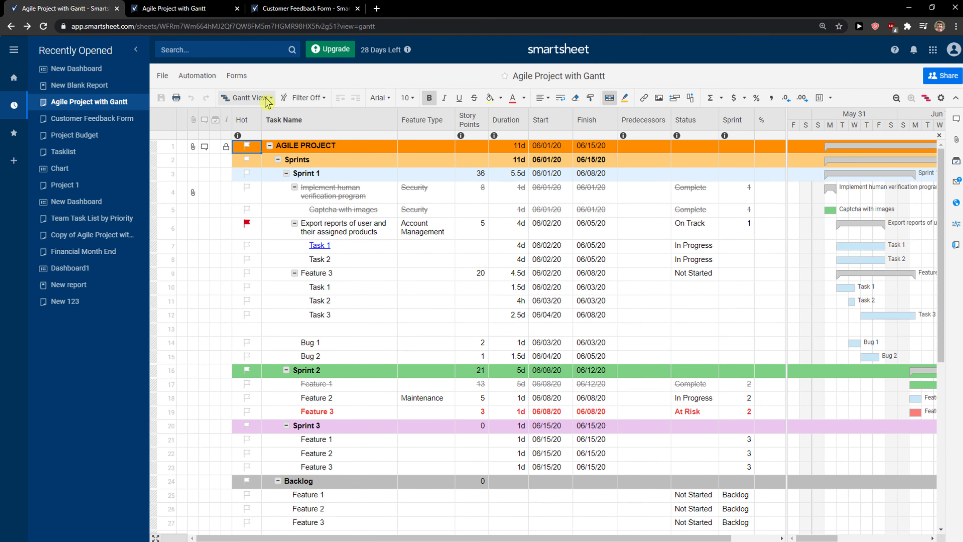
click(301, 99)
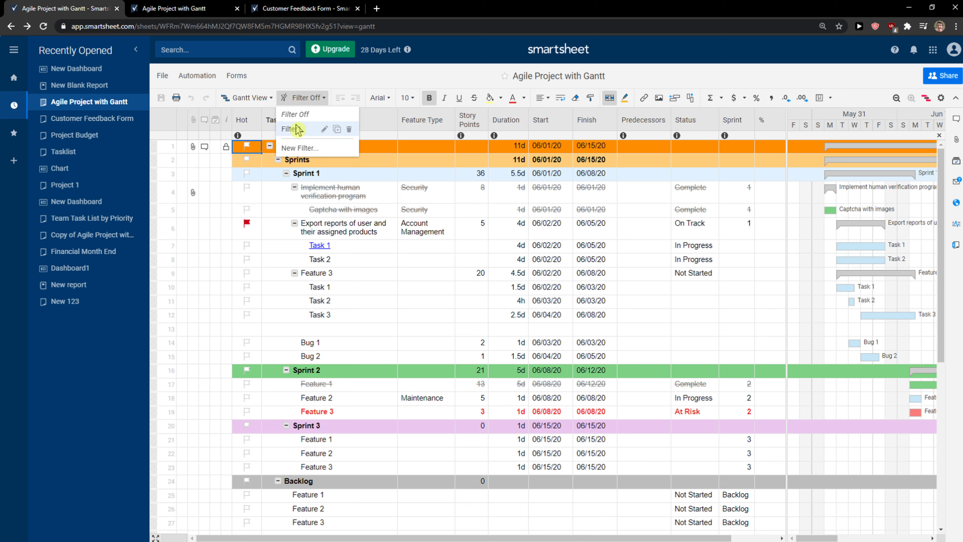
click(300, 148)
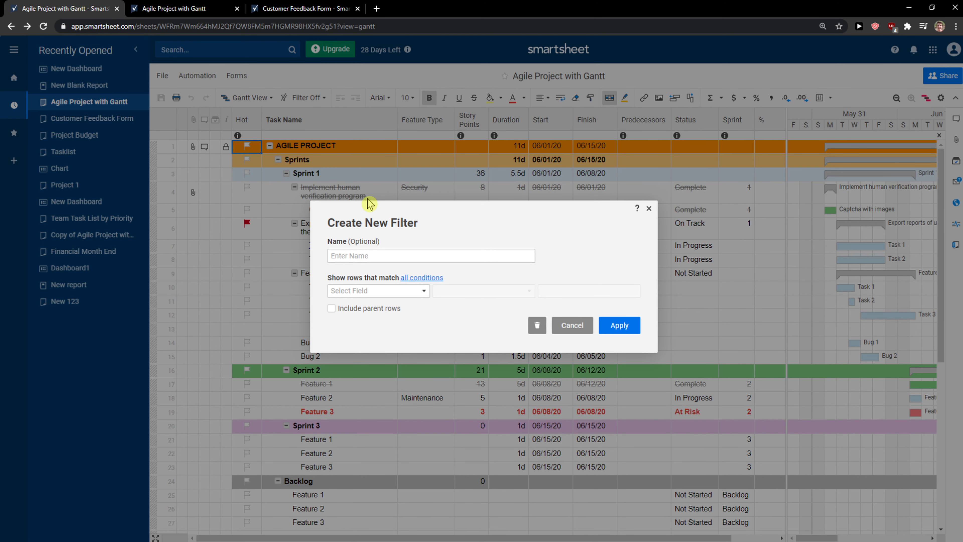
click(378, 289)
click(376, 326)
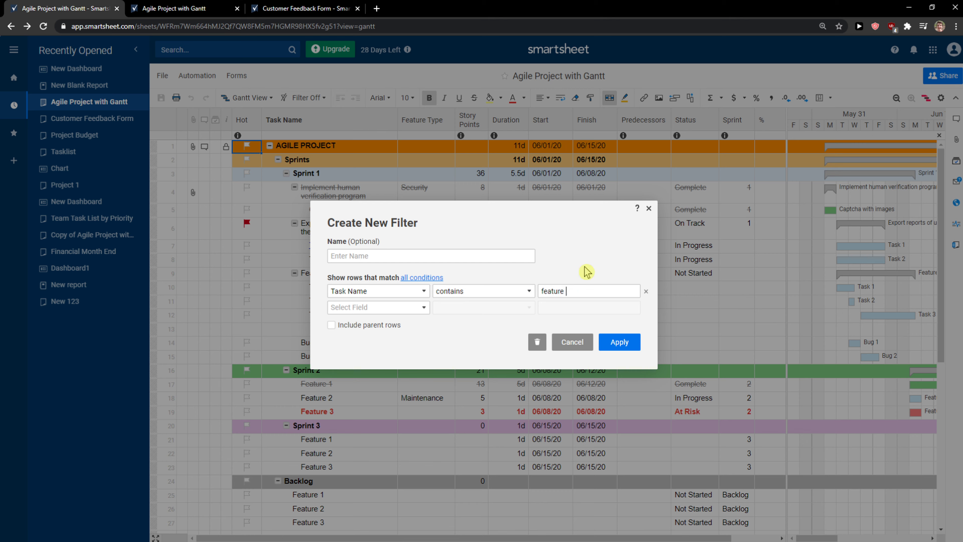
click(487, 257)
text(0)
click(634, 342)
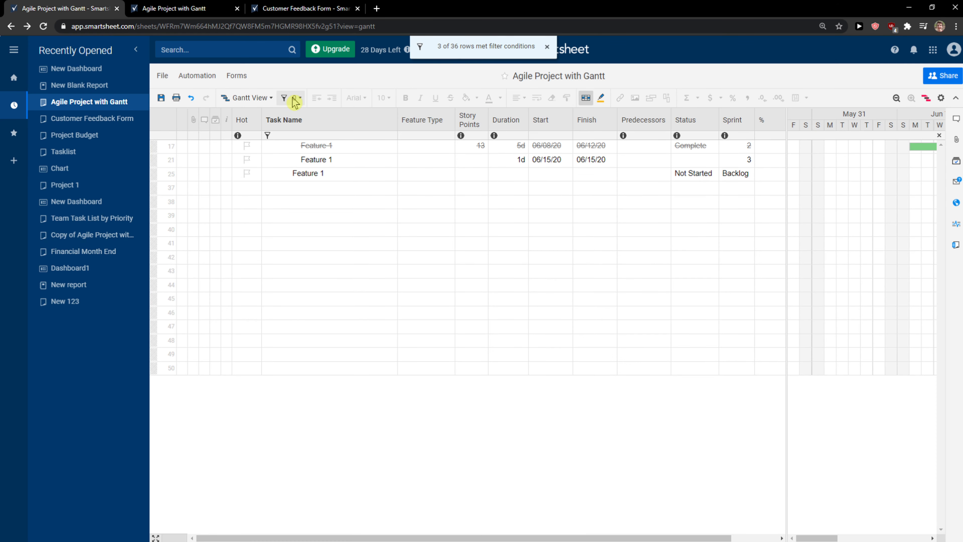
Switch the sheet to the saved filter Filter1, and turn filtering off to show all rows again.
click(293, 98)
click(293, 143)
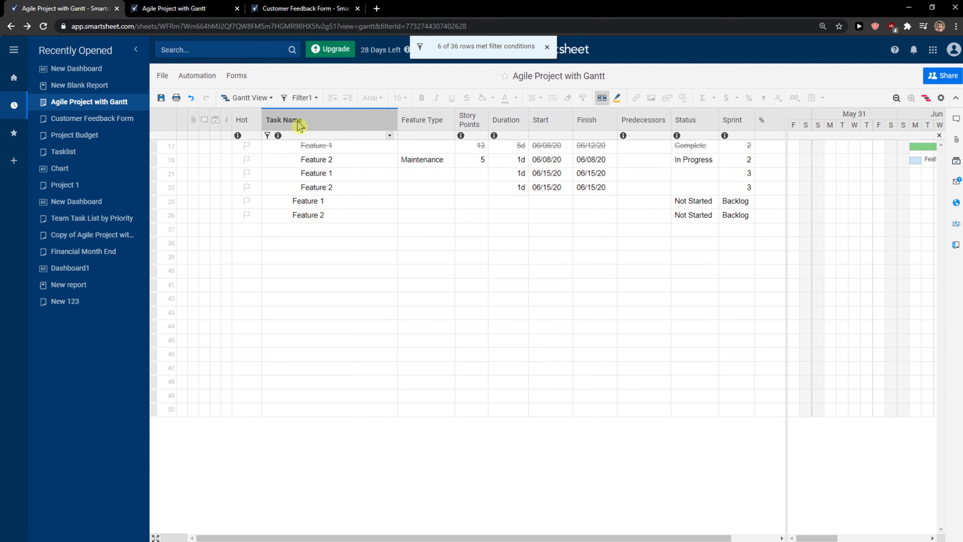
click(300, 98)
click(302, 113)
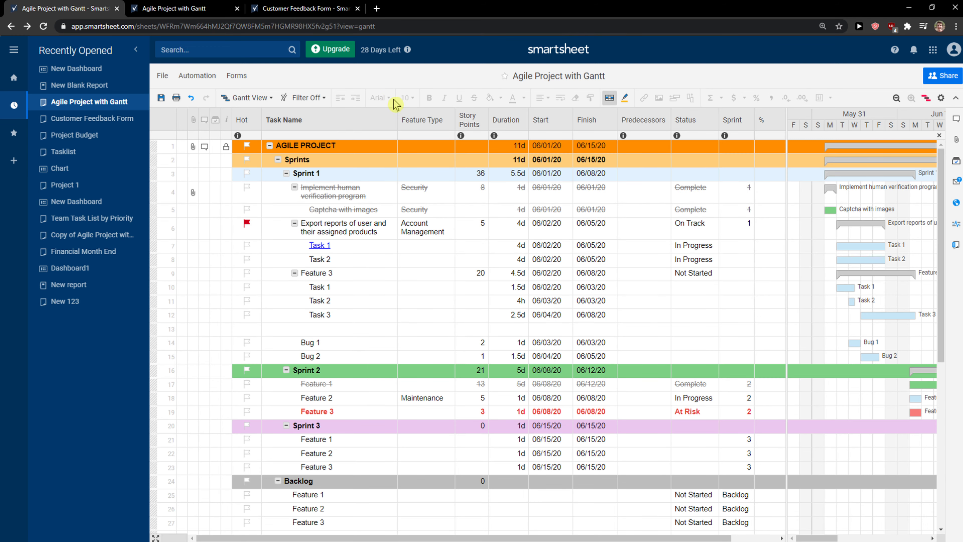
View the options for linking the row 4 Feature Type cell from another sheet, and close them without creating a link.
click(419, 192)
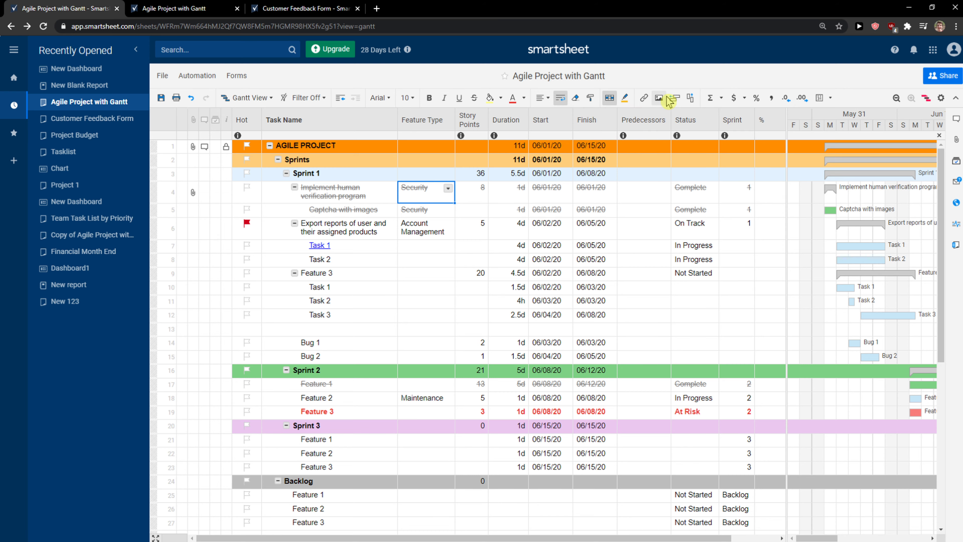
click(676, 99)
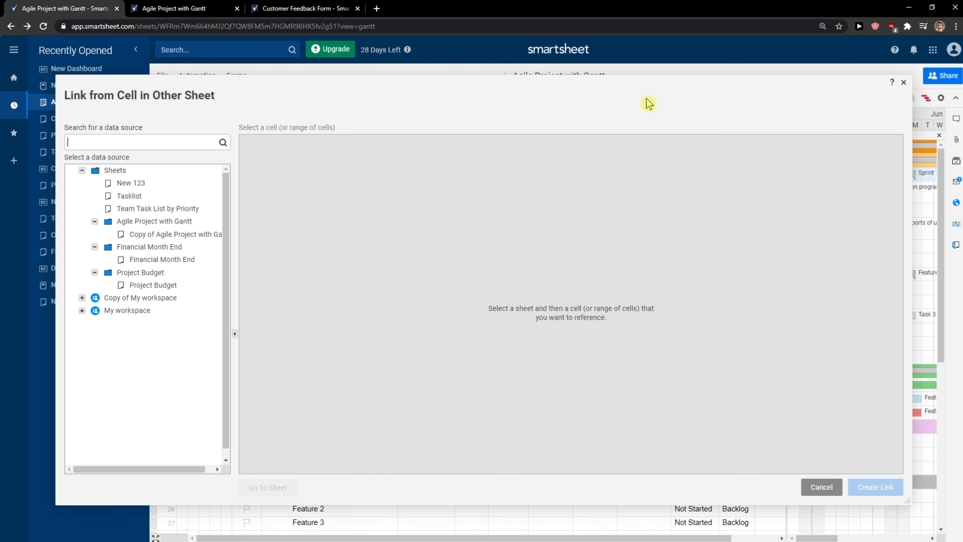
click(904, 83)
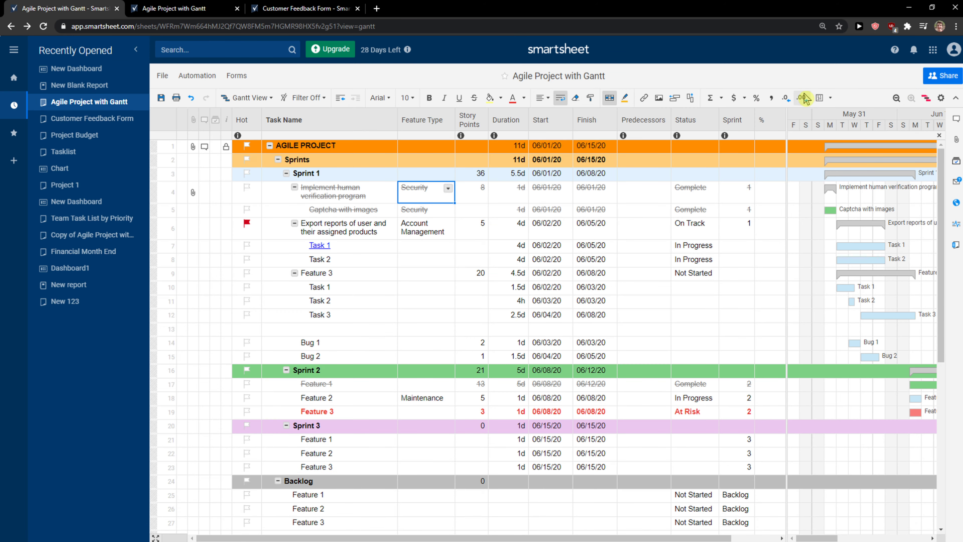